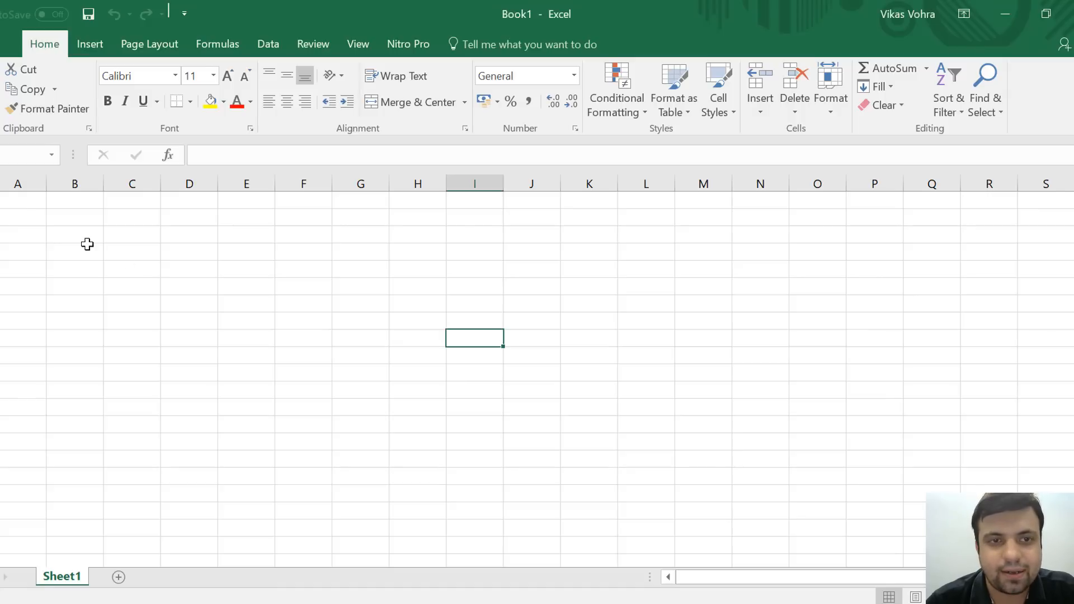
# Enter the title "Loan repayment schedule" in cell A1
pyautogui.press('Left')
pyautogui.press('Left')
pyautogui.press('Left')
pyautogui.press('Left')
pyautogui.press('Left')
pyautogui.press('Left')
pyautogui.press('Left')
pyautogui.press('Left')
pyautogui.press('Up')
pyautogui.press('Up')
pyautogui.press('Up')
pyautogui.press('Up')
pyautogui.press('Up')
pyautogui.press('Up')
pyautogui.press('Up')
pyautogui.press('Up')
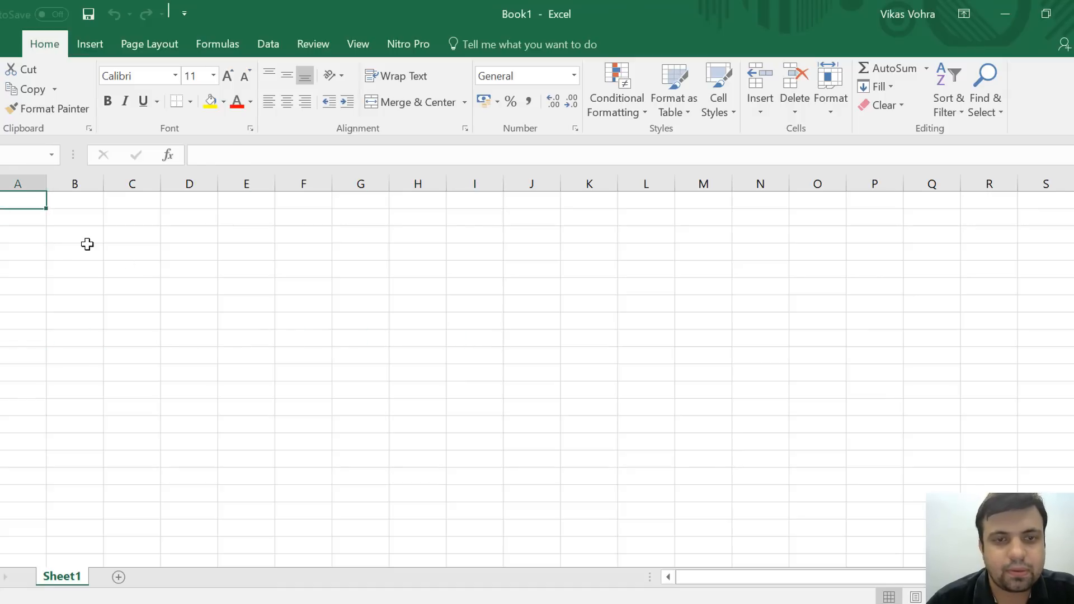
pyautogui.write('LOa')
pyautogui.press('BackSpace')
pyautogui.press('BackSpace')
pyautogui.write('oa')
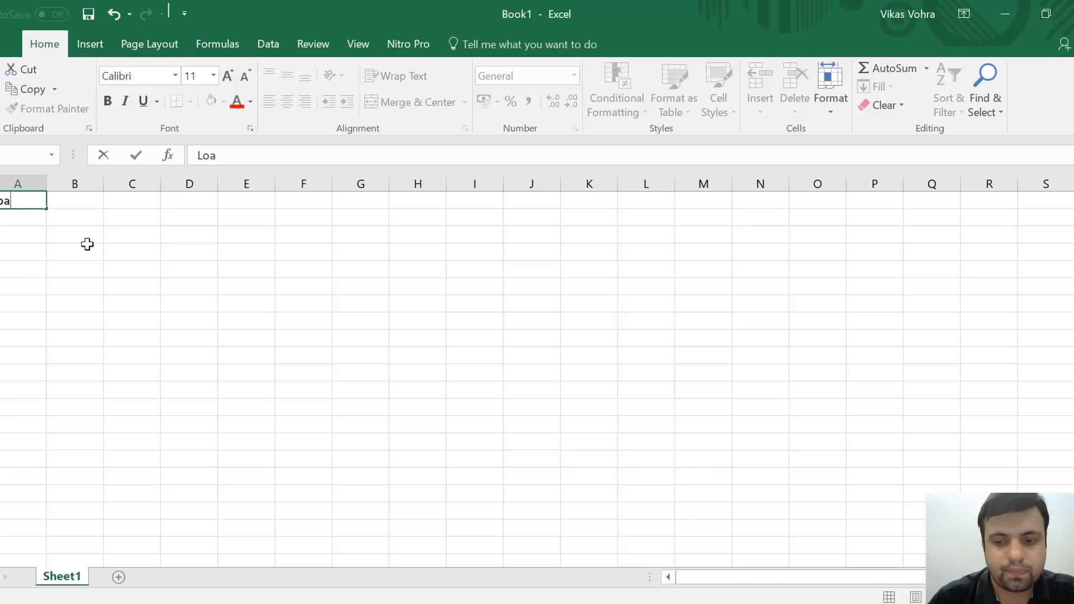
pyautogui.write('n repaymen')
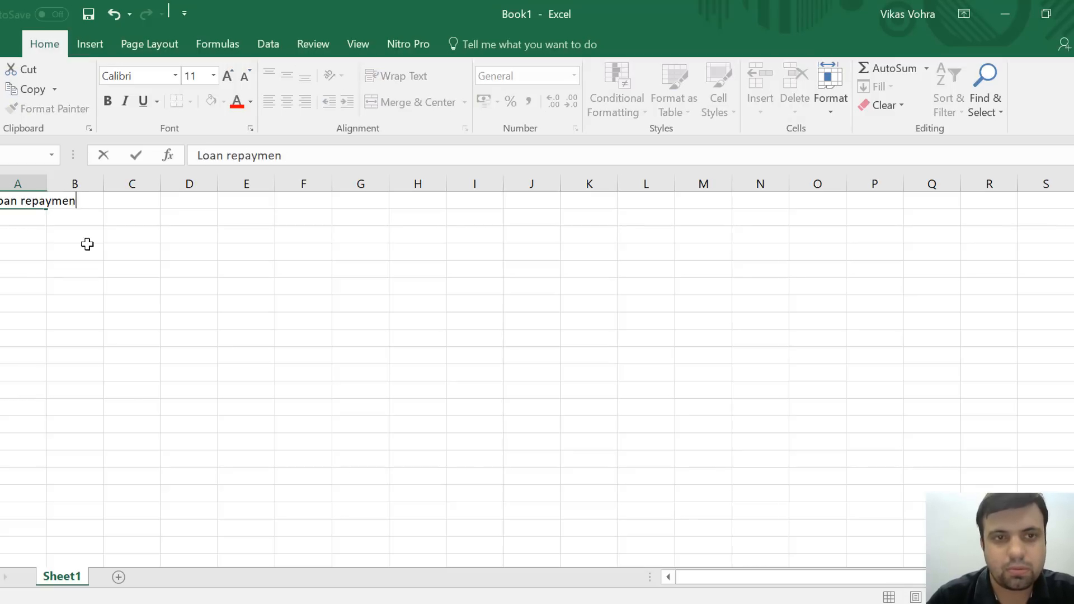
pyautogui.write('t schdul')
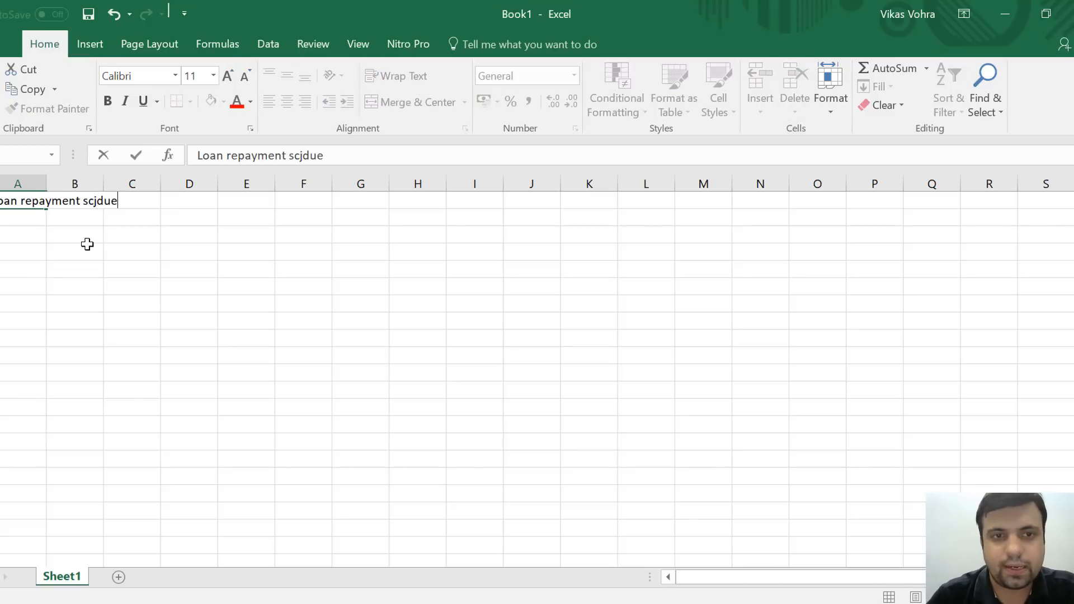
pyautogui.press('BackSpace')
pyautogui.press('BackSpace')
pyautogui.press('BackSpace')
pyautogui.press('BackSpace')
pyautogui.write('hd')
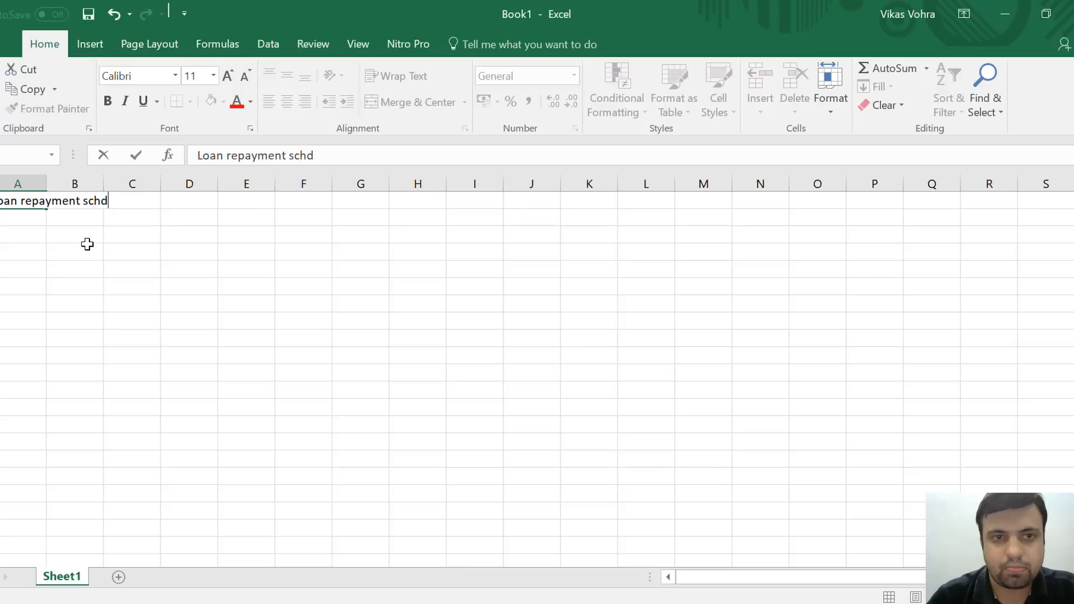
pyautogui.press('BackSpace')
pyautogui.write('edule')
pyautogui.press('Return')
pyautogui.press('Up')
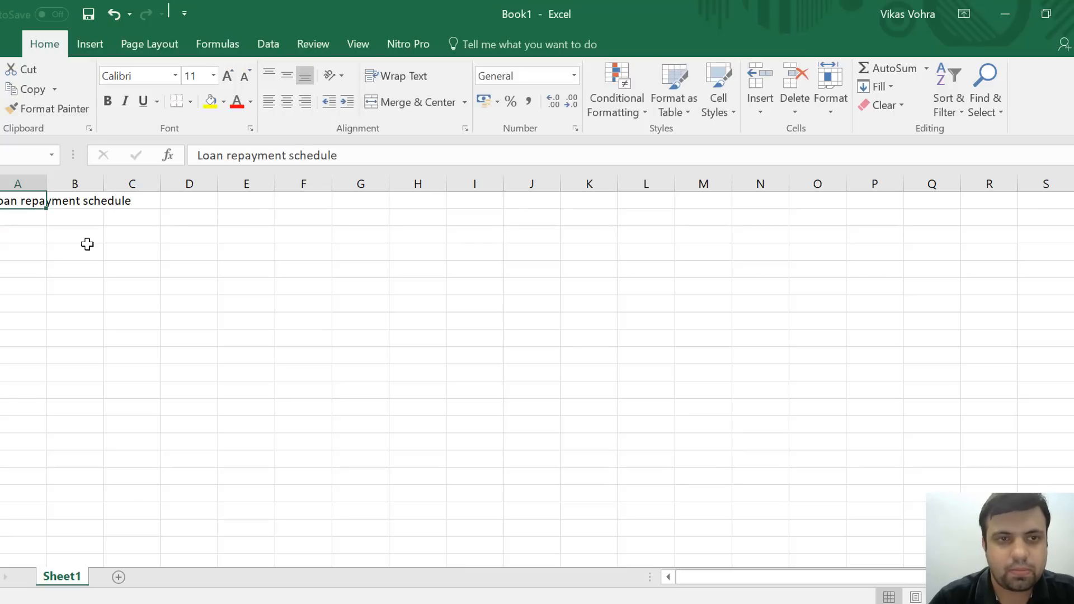
# Enter the label "Loan amount (in Rs)" in cell A3, leaving a blank row under the title
pyautogui.press('Down')
pyautogui.press('Down')
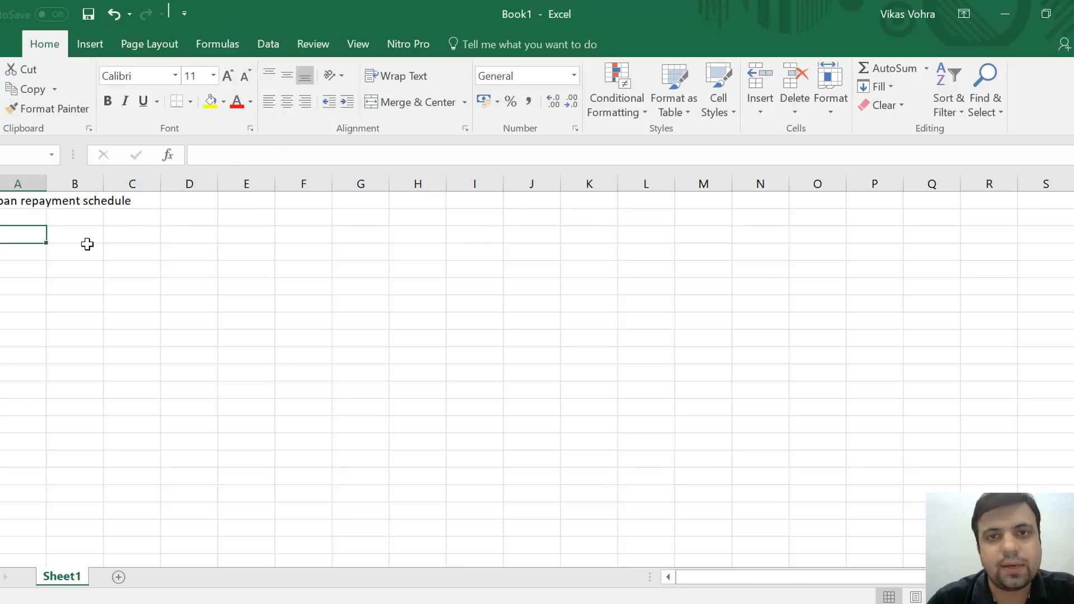
pyautogui.write('Loan A')
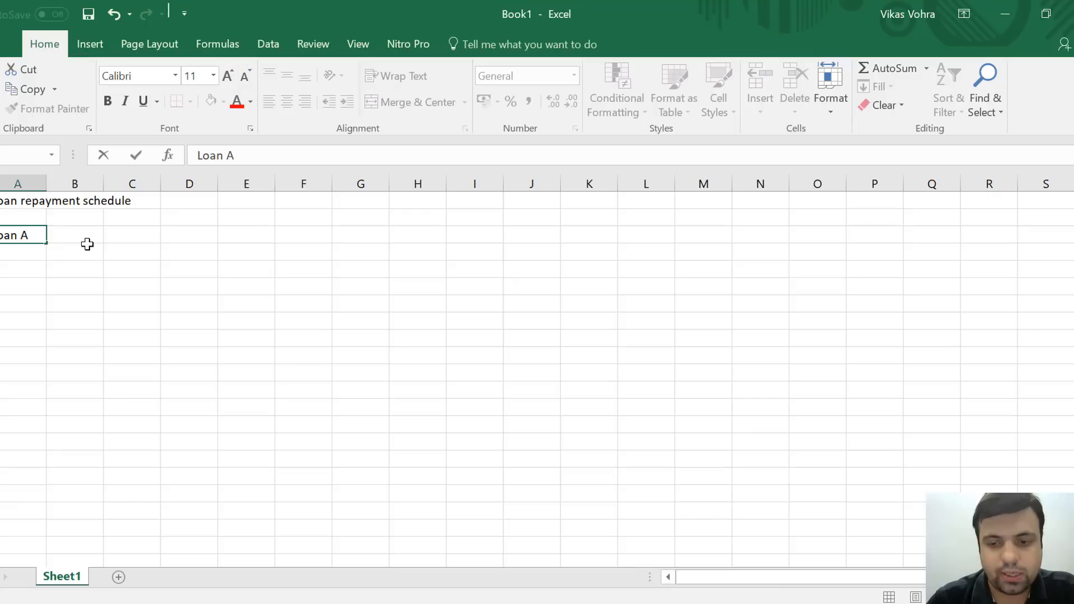
pyautogui.press('BackSpace')
pyautogui.write('a')
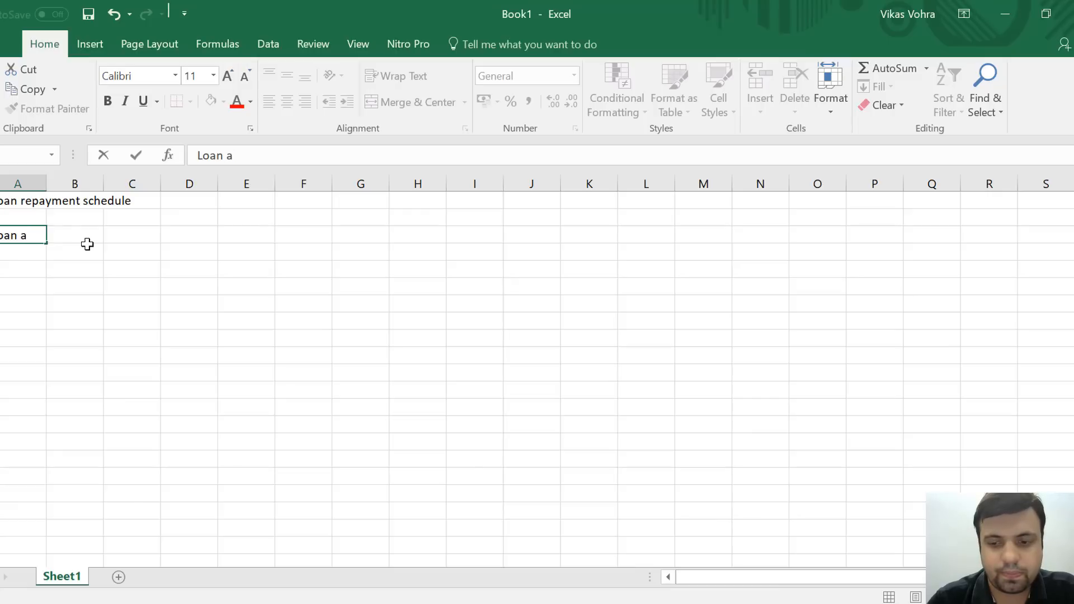
pyautogui.write('mount (')
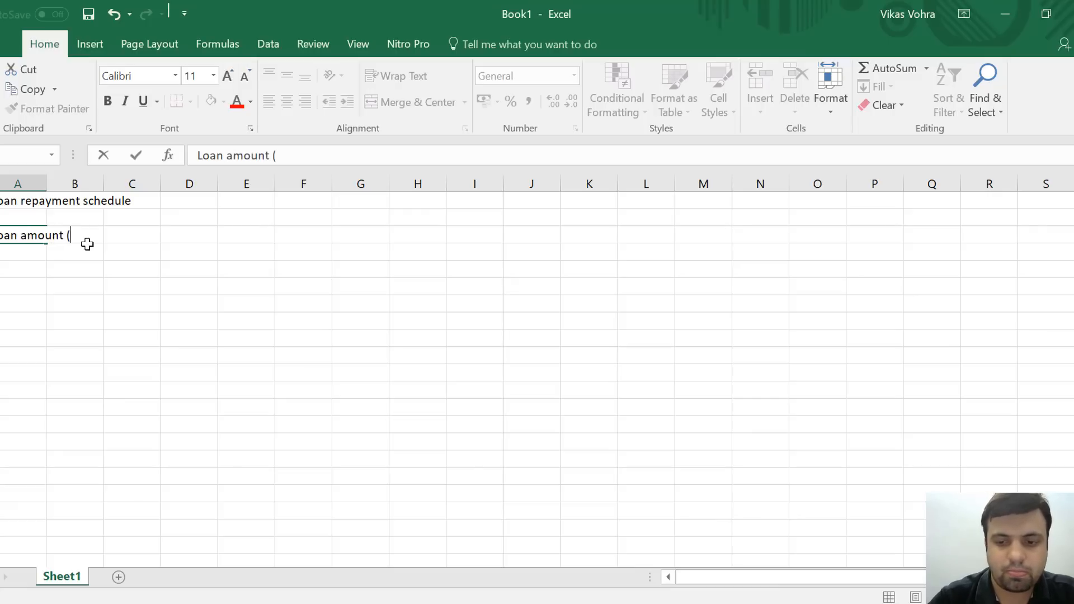
pyautogui.write('in Rs)')
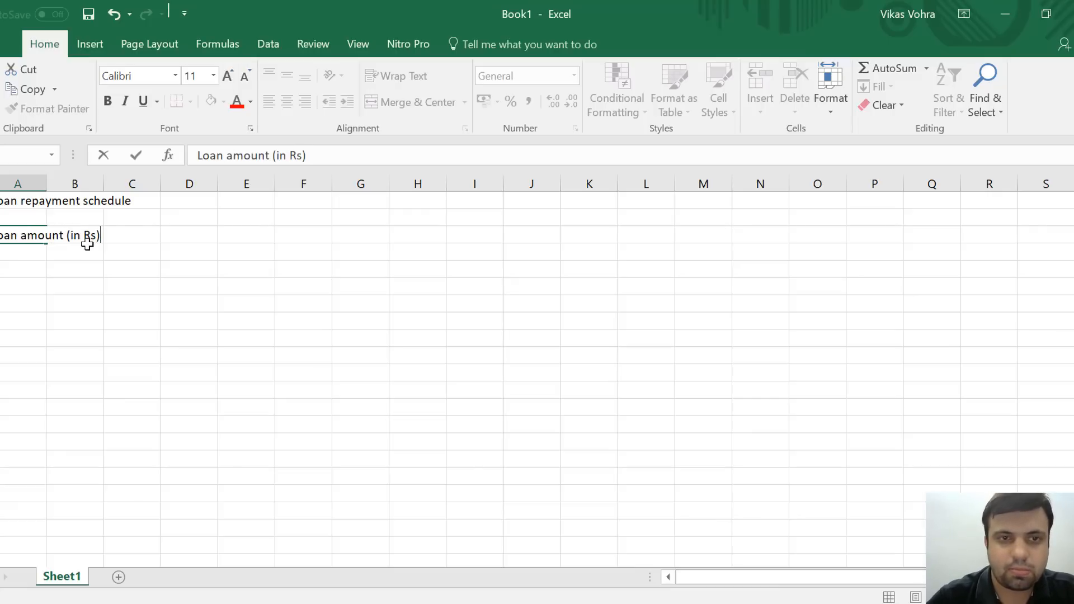
pyautogui.press('Return')
# Enter the label "Rate of interest (%)" in cell A4 under the loan amount label
pyautogui.write('Rate ')
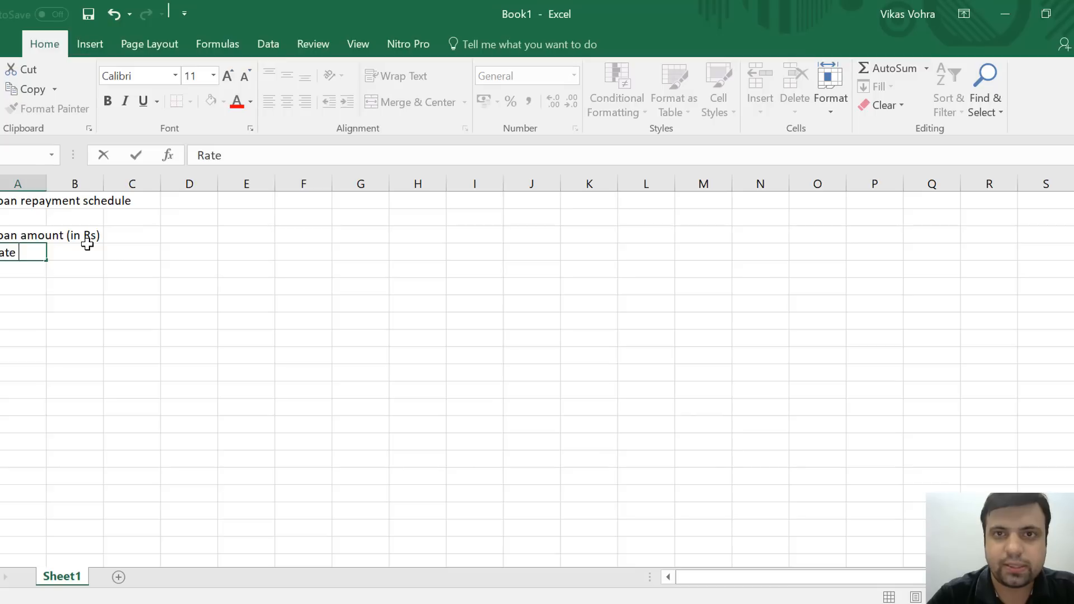
pyautogui.write('of interest')
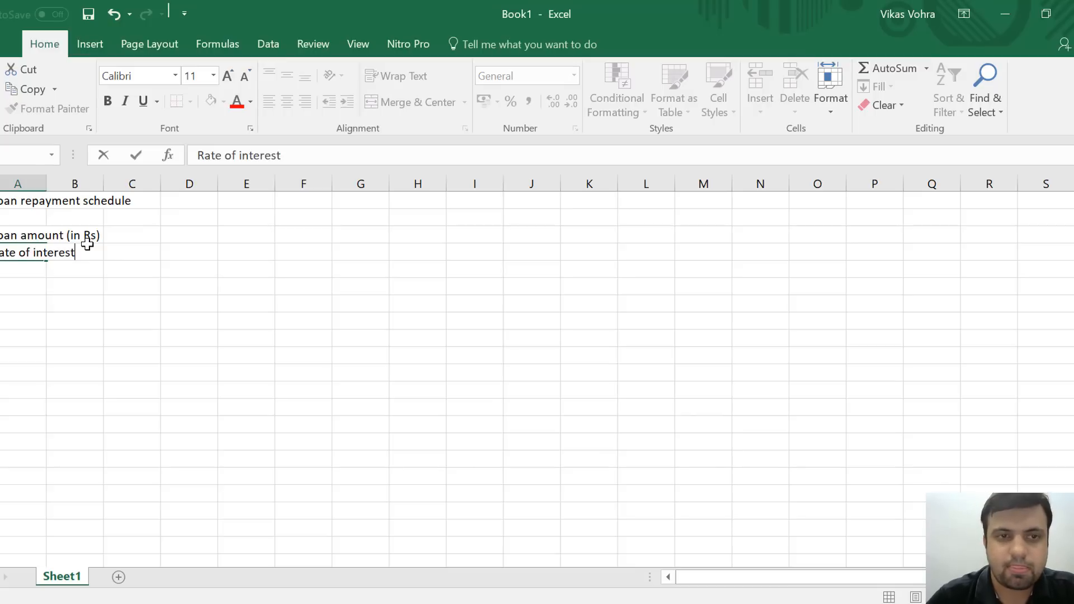
pyautogui.press('Return')
pyautogui.press('Up')
pyautogui.press('F2')
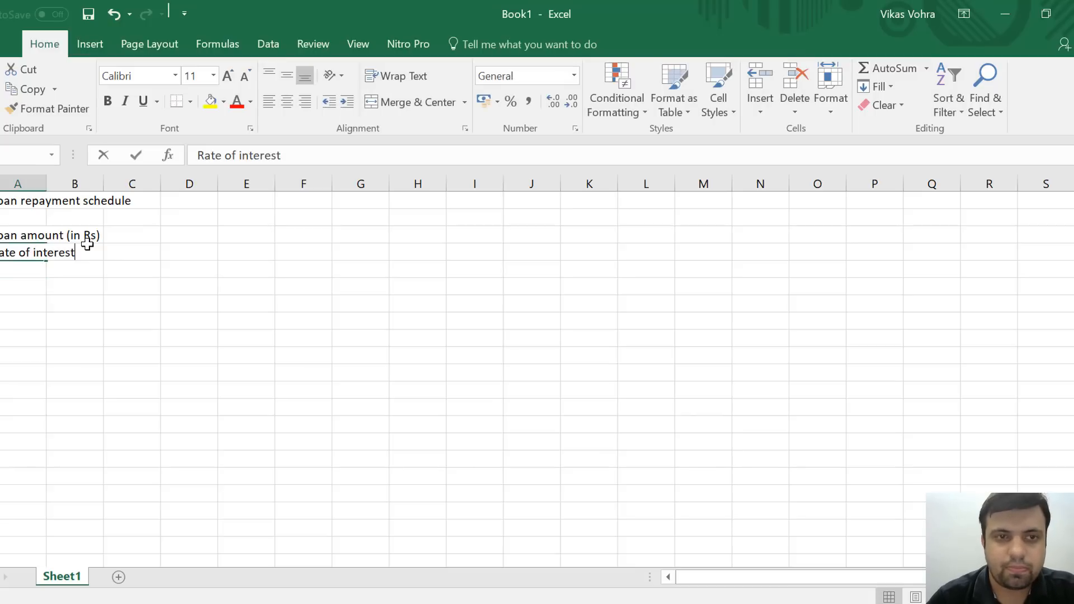
pyautogui.write('(%)')
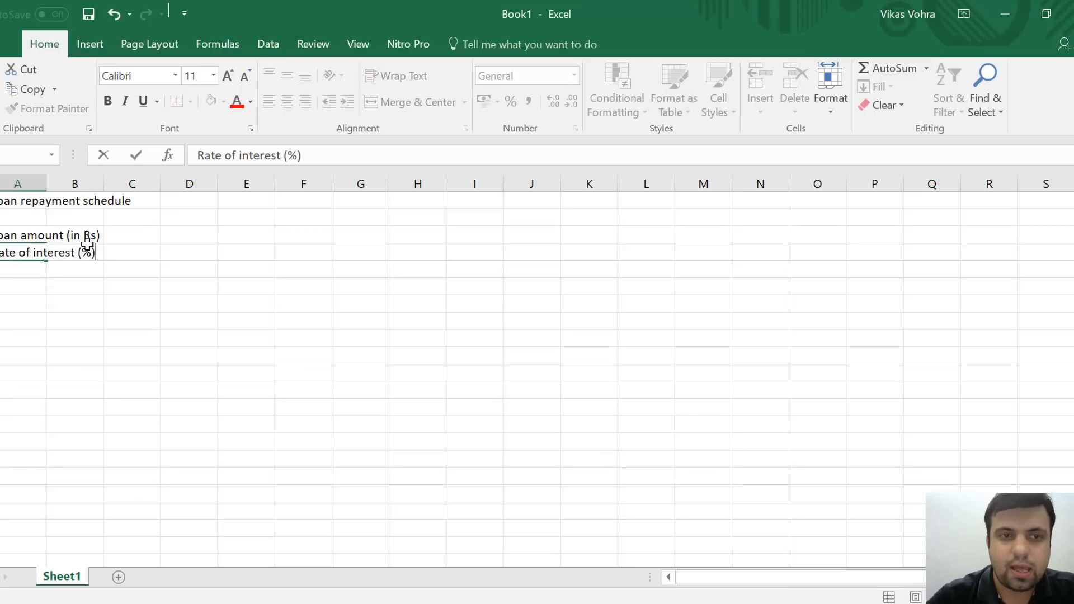
pyautogui.hotkey('ctrl', 'Return')
pyautogui.press('Return')
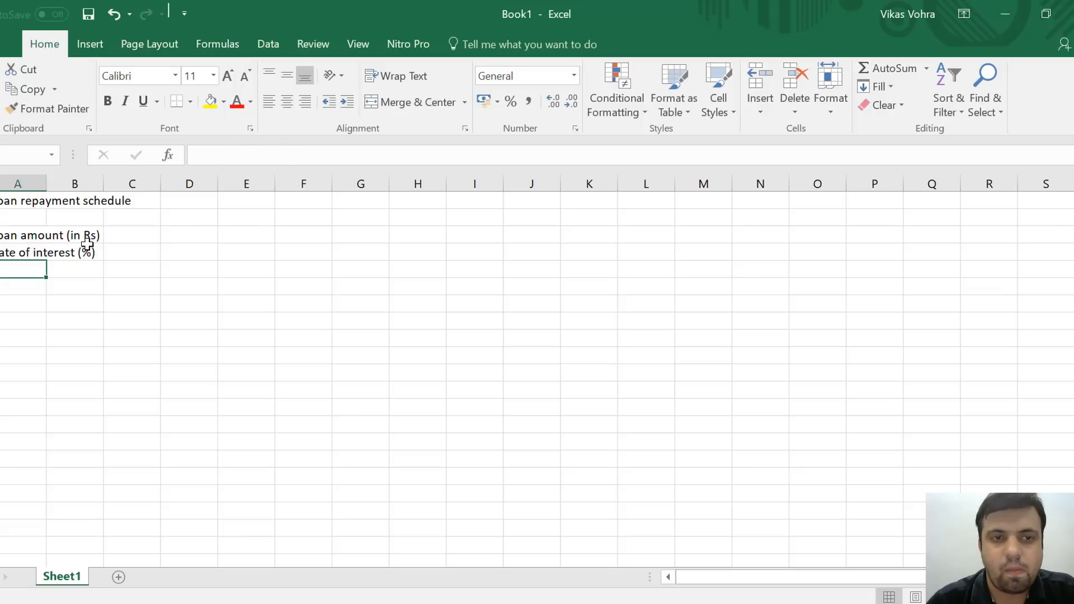
# Enter the label "Tenor (months)" in cell A5 under the rate of interest label
pyautogui.write('Tenor')
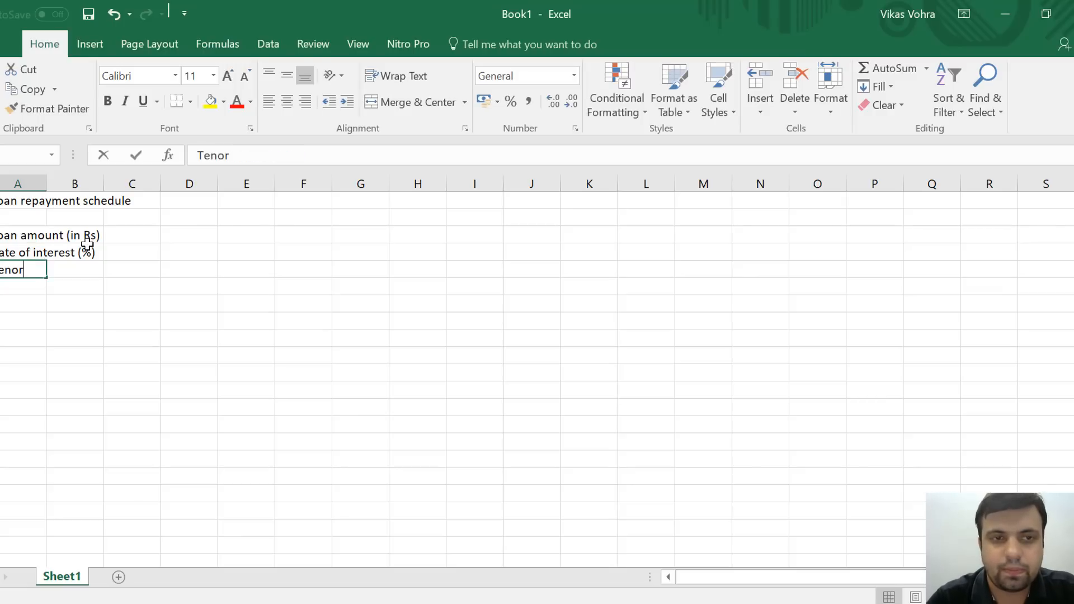
pyautogui.write(' (')
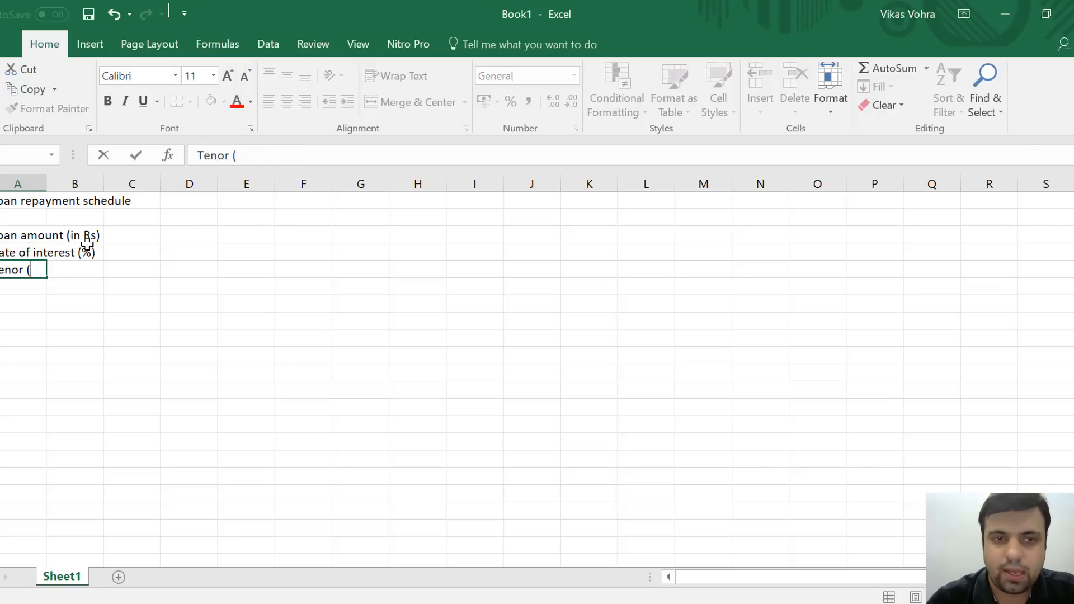
pyautogui.write('months')
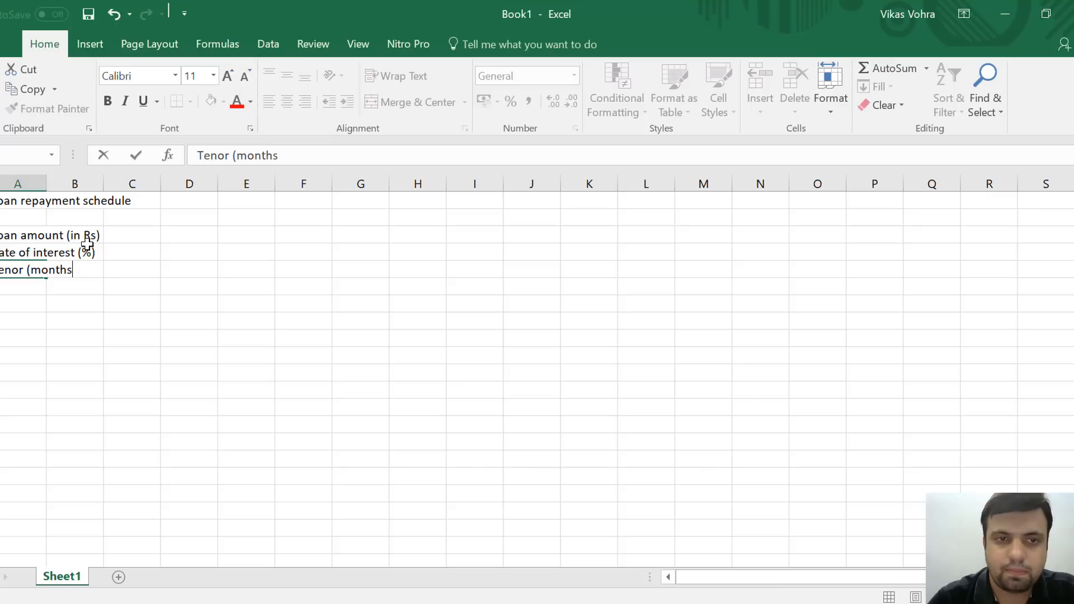
pyautogui.write(')')
pyautogui.press('Return')
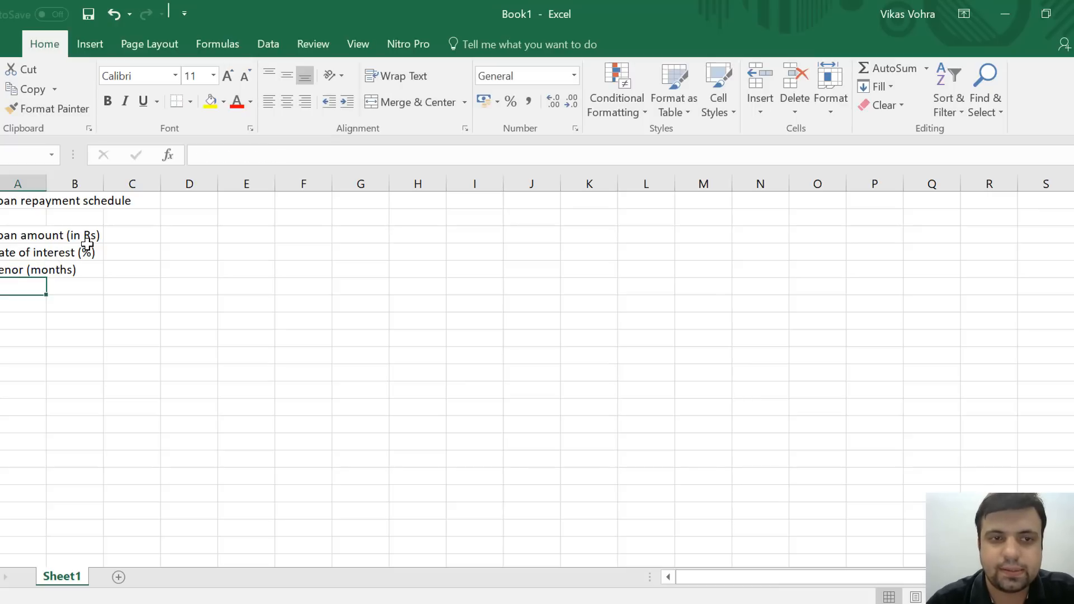
pyautogui.press('Up')
pyautogui.press('Up')
pyautogui.press('Up')
pyautogui.click(87, 240)
pyautogui.press('Left')
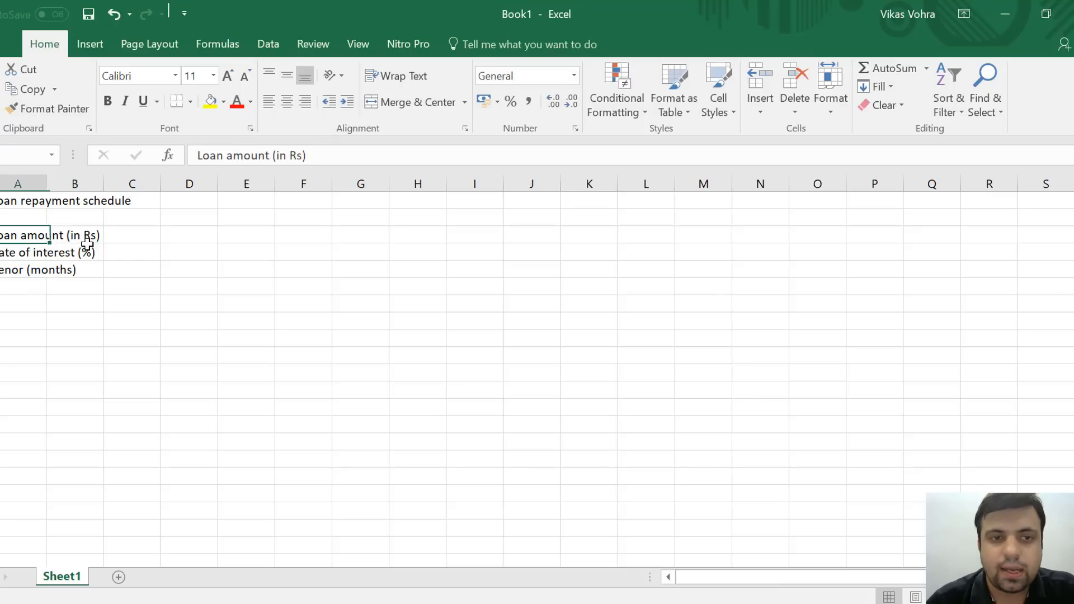
pyautogui.press('Down')
pyautogui.press('Down')
pyautogui.press('Up')
pyautogui.press('Up')
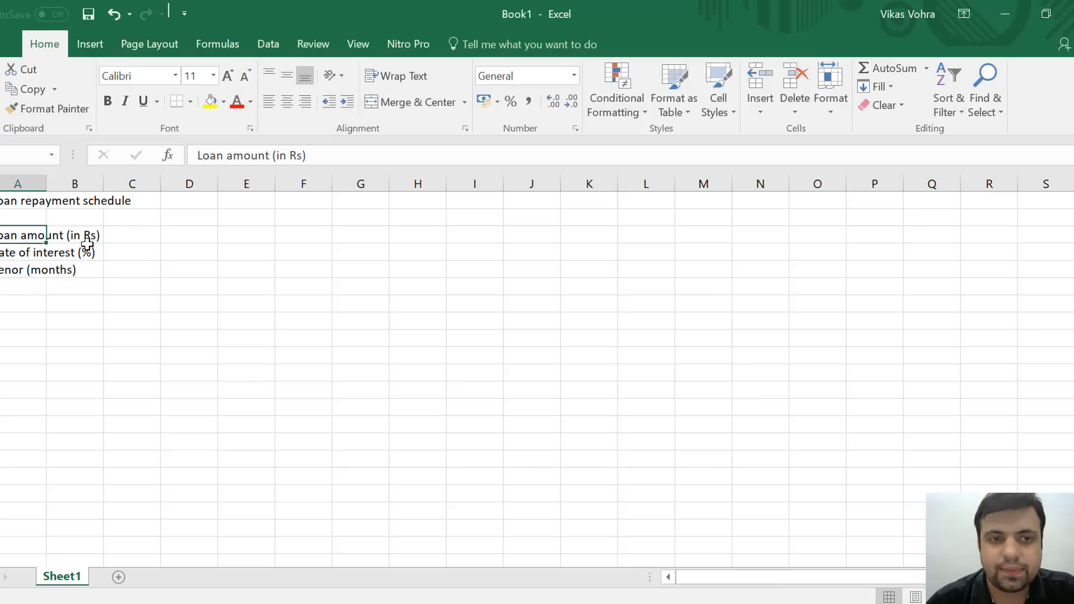
pyautogui.press('Down')
pyautogui.press('Down')
pyautogui.press('Up')
pyautogui.press('Up')
pyautogui.press('Right')
pyautogui.press('Left')
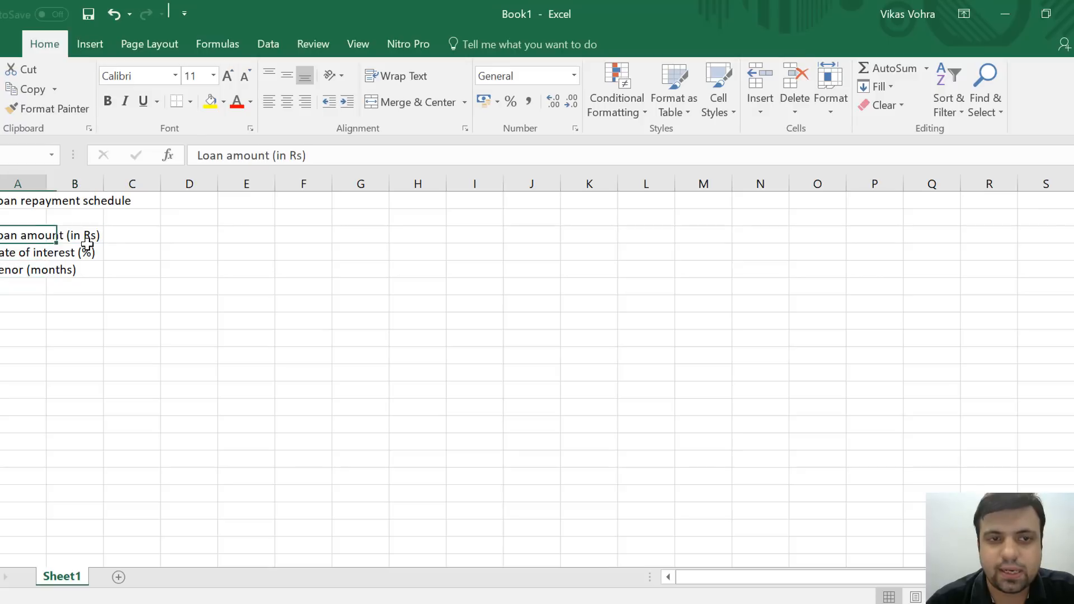
pyautogui.press('Down')
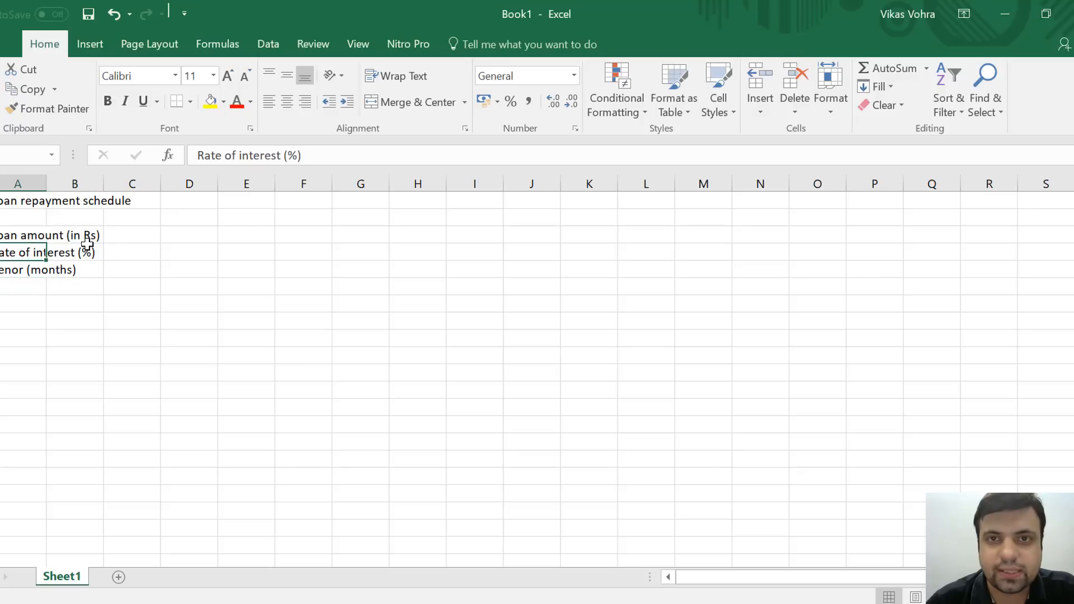
# Autofit the width of column A to the "Loan amount (in Rs)" label in A3
pyautogui.press('Up')
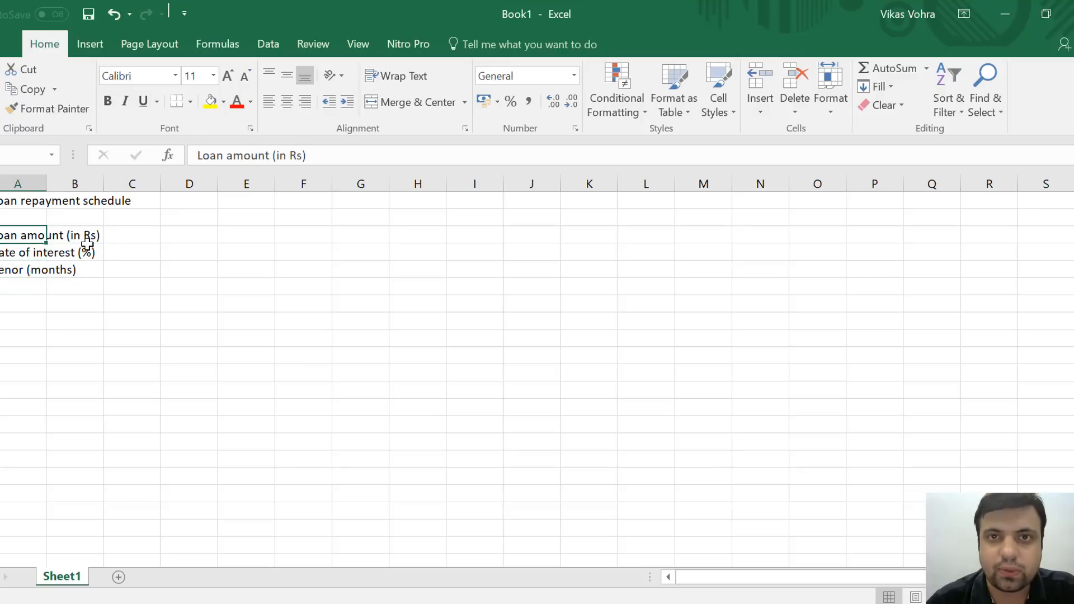
pyautogui.press('alt')
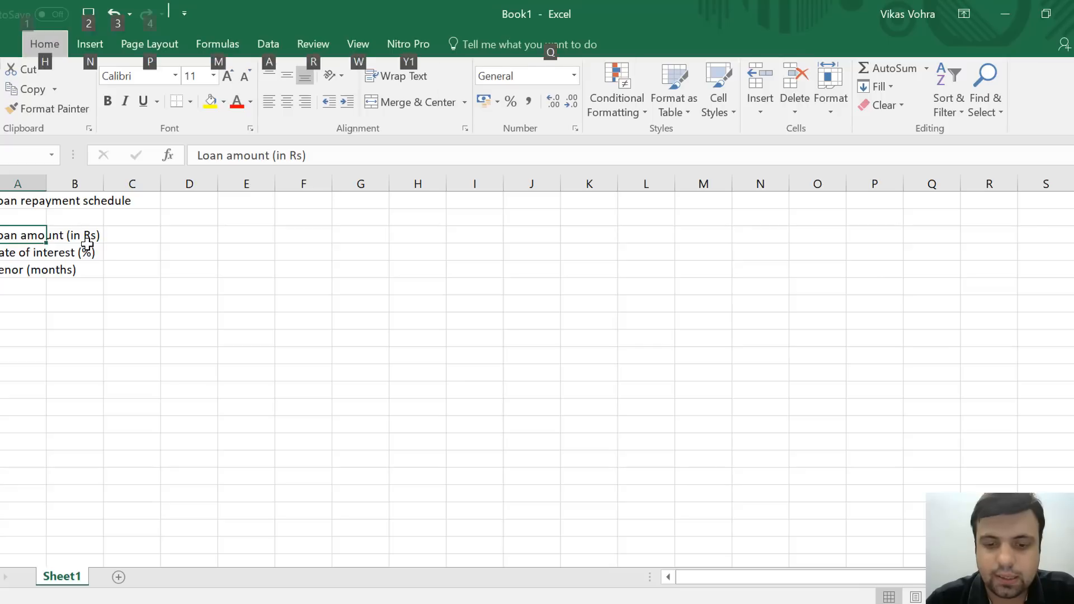
pyautogui.press('o')
pyautogui.press('c')
pyautogui.press('a')
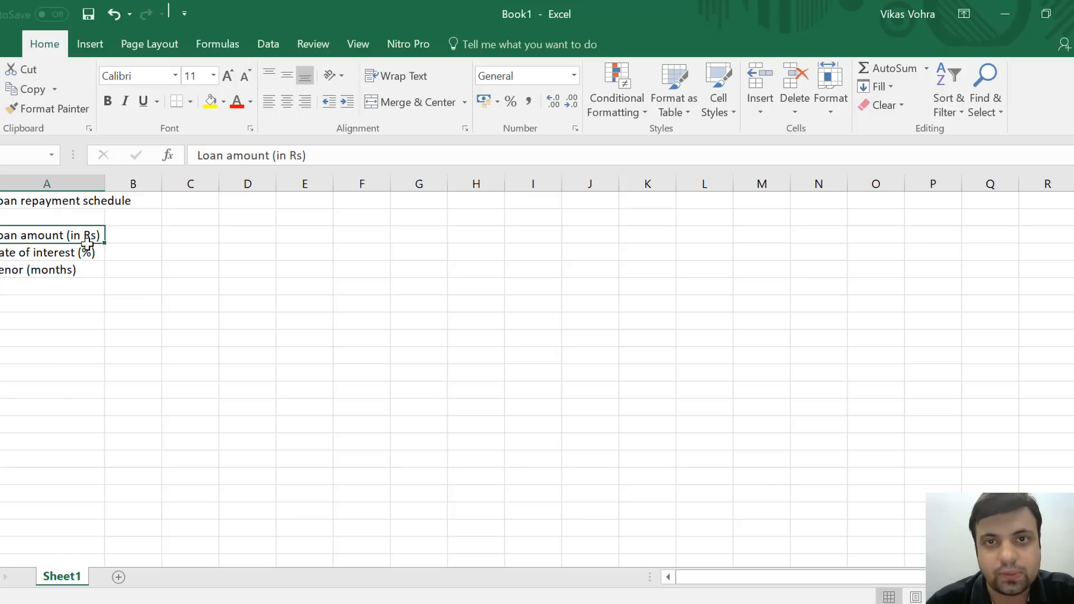
# Fill in B3:B5 with a loan amount of 500000, an interest rate of 10% and a tenor of 60 months
pyautogui.press('Right')
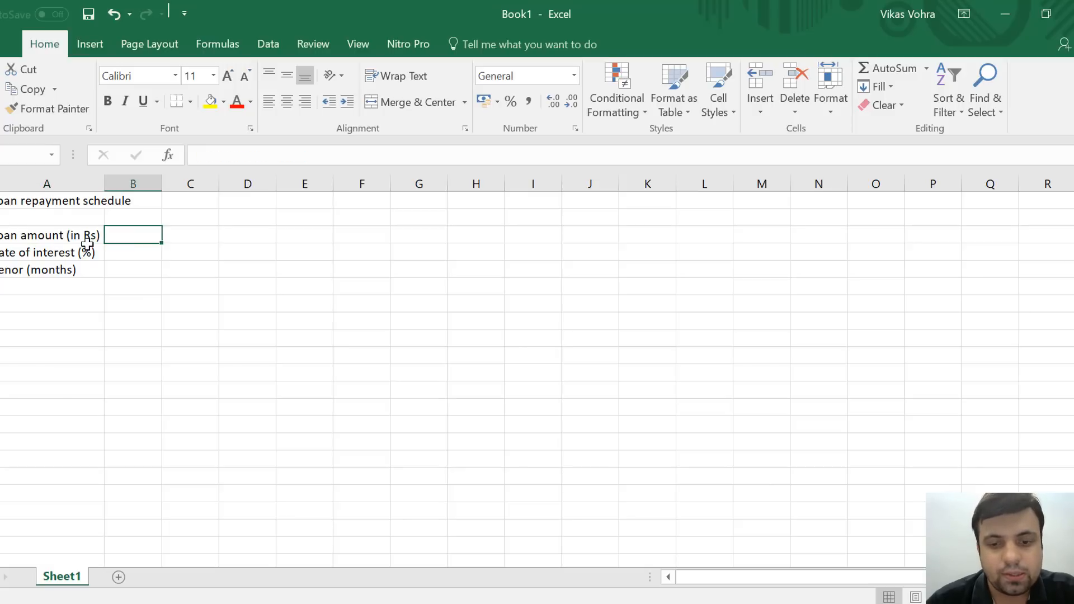
pyautogui.write('500000')
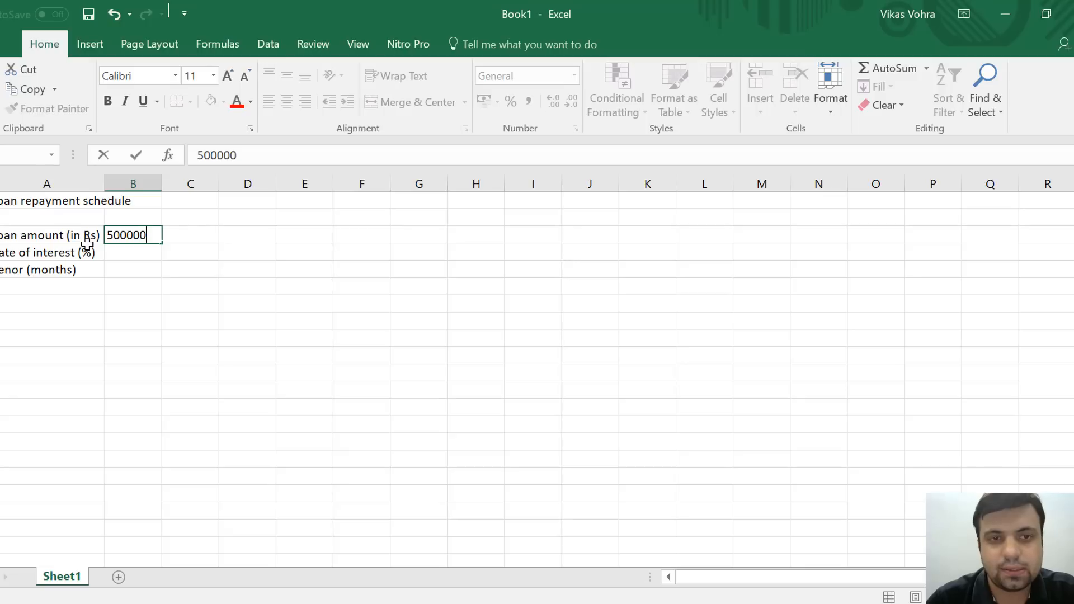
pyautogui.press('Return')
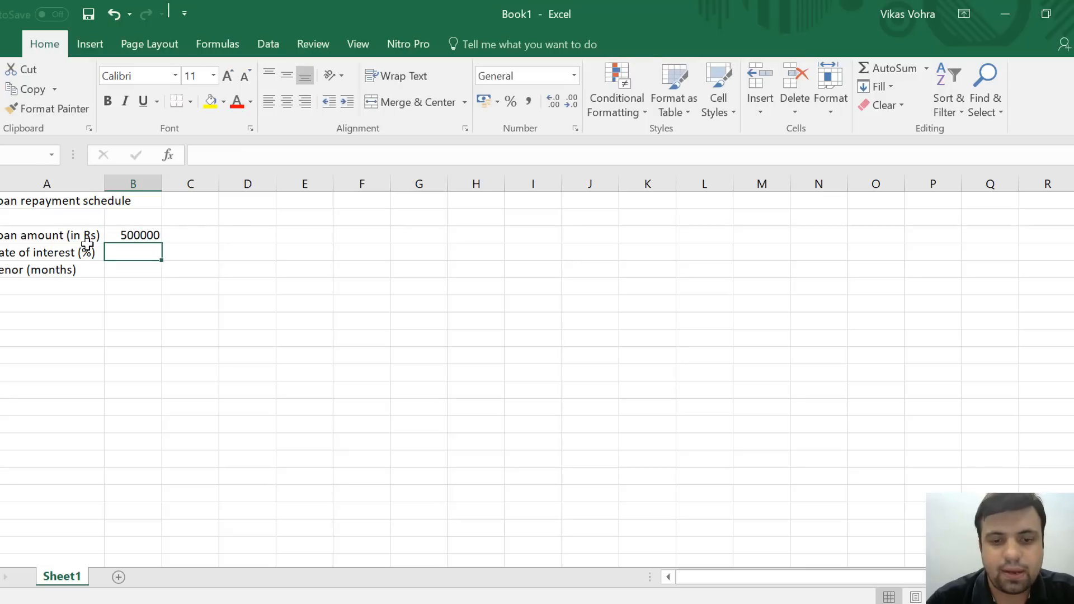
pyautogui.write('10%')
pyautogui.press('Return')
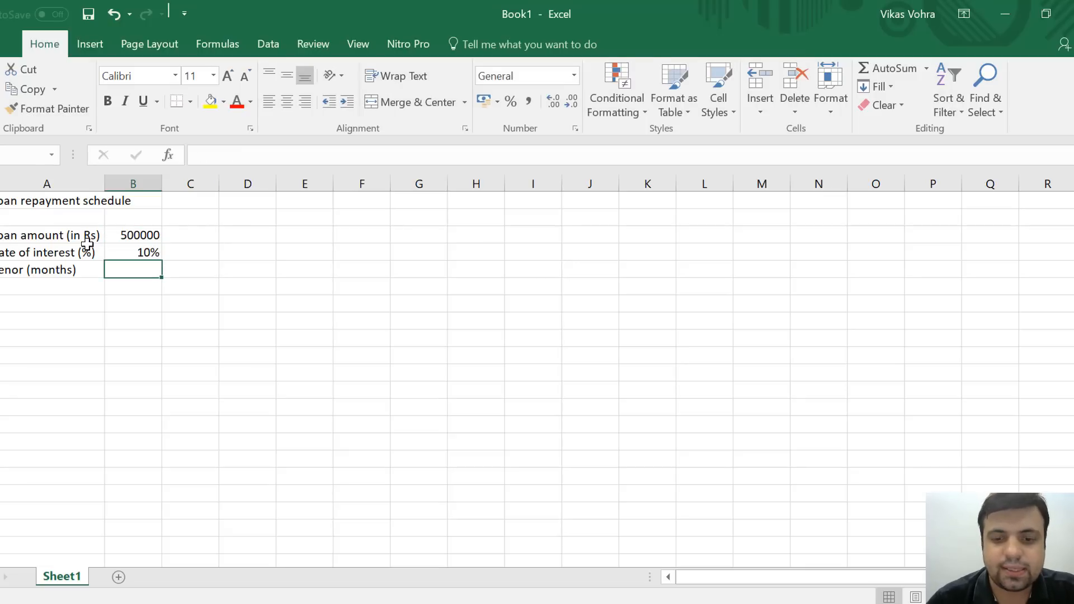
pyautogui.write('60')
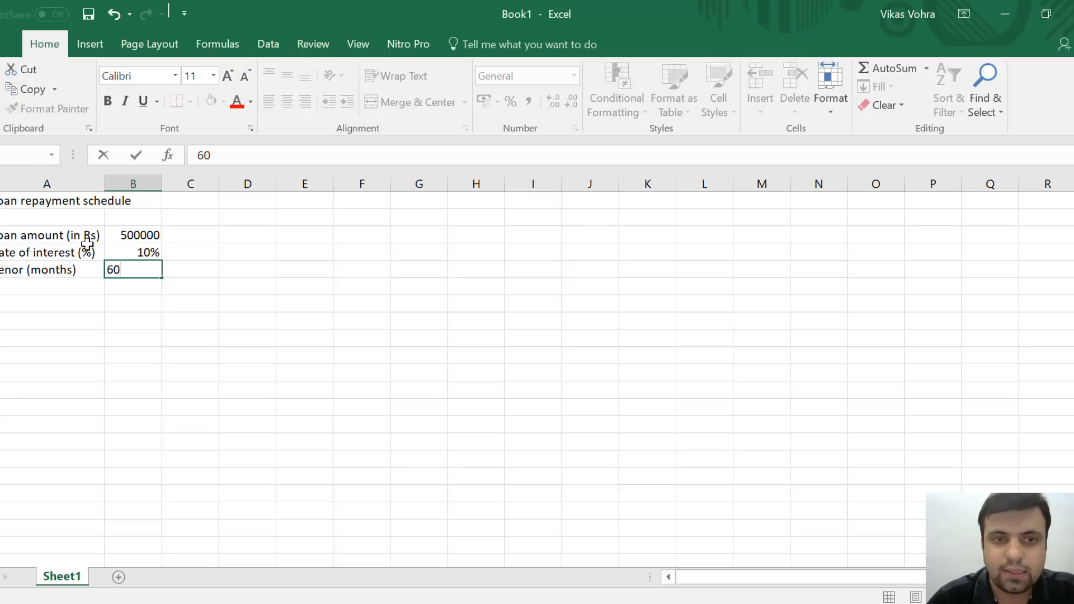
pyautogui.press('Return')
# Enter the label "EMI" in cell A7, leaving a blank row below the tenor
pyautogui.press('Left')
pyautogui.press('Down')
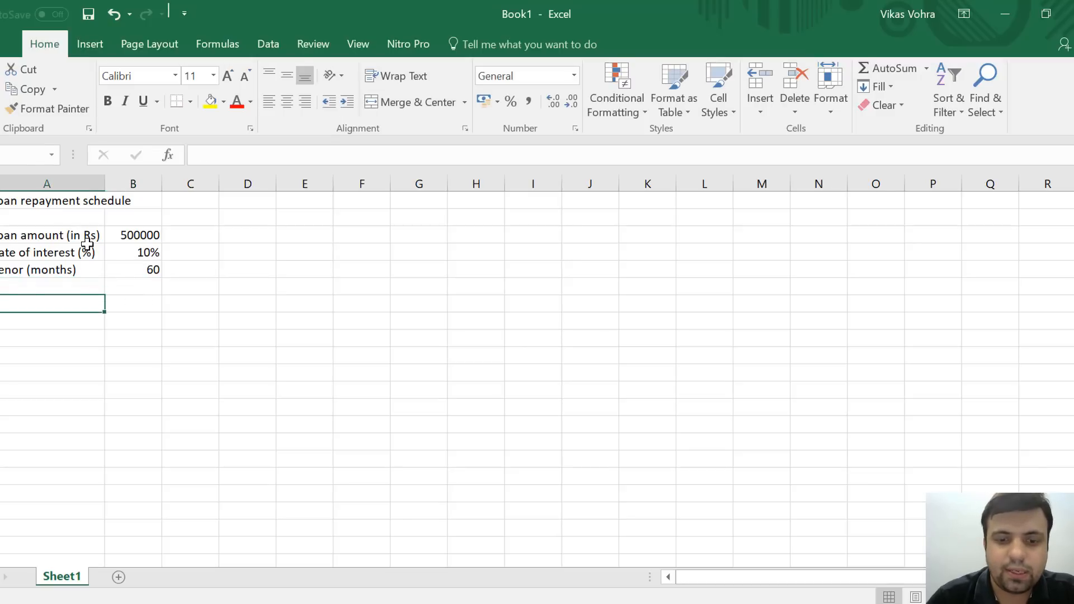
pyautogui.write('EMI')
# Calculate the EMI in cell B7 with the formula =PMT(B4/12,B5,-B3)
pyautogui.press('Right')
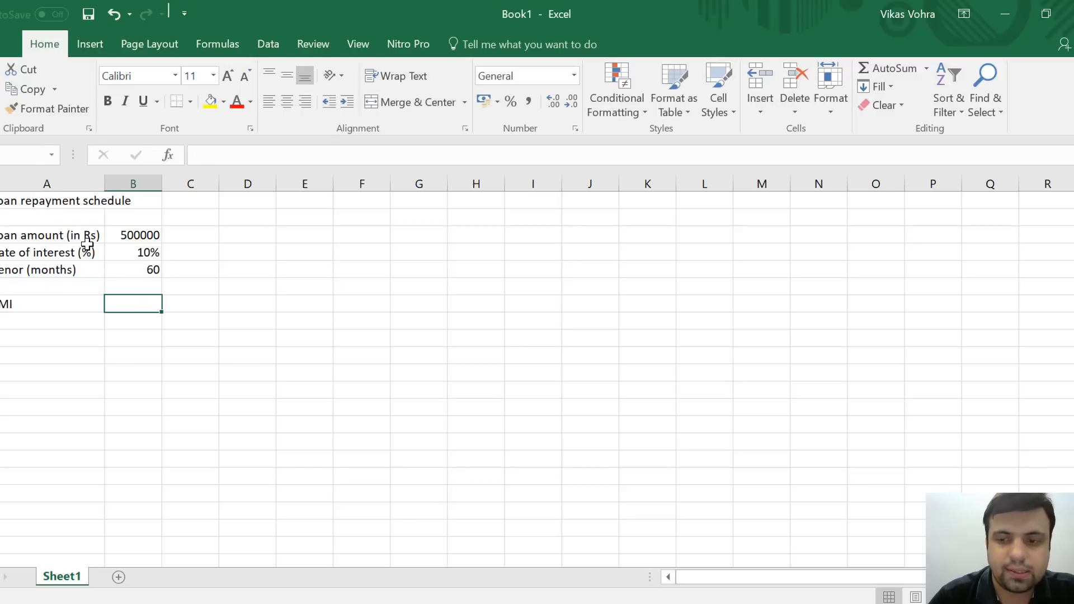
pyautogui.write('=pmt')
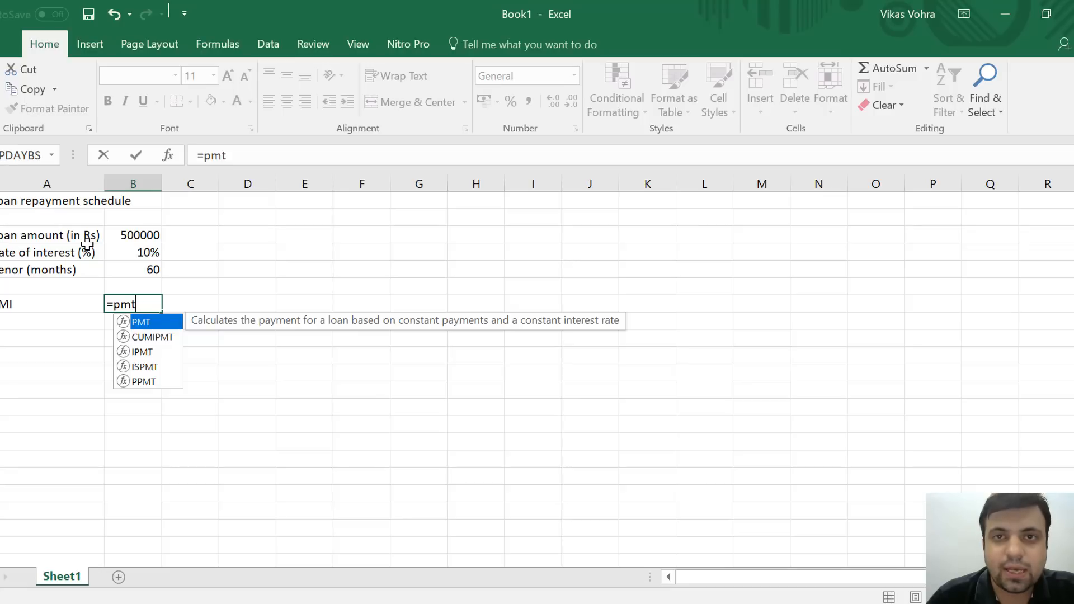
pyautogui.press('Tab')
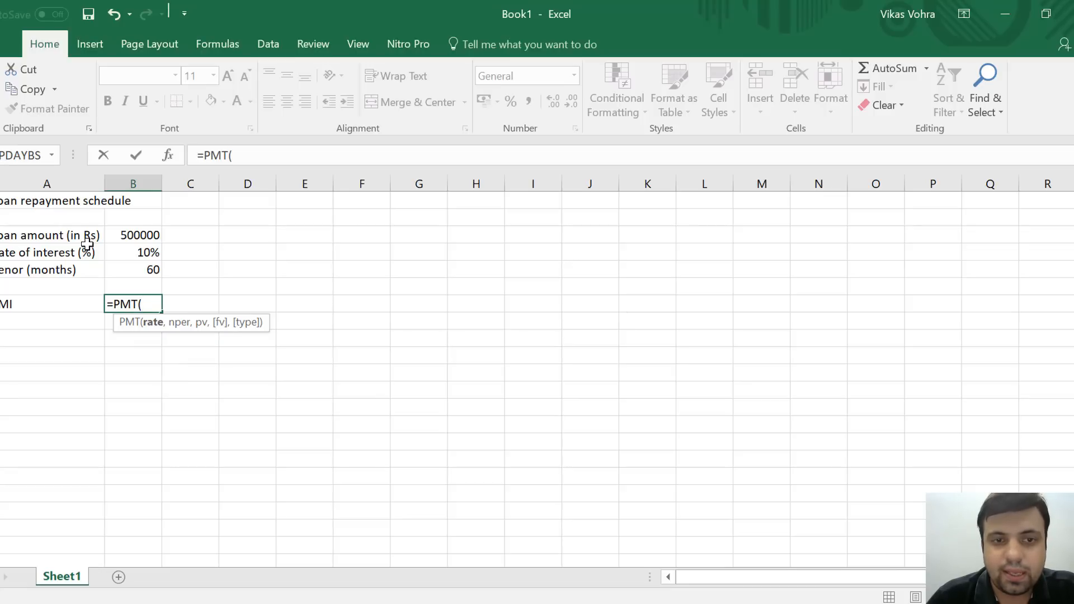
pyautogui.press('Up')
pyautogui.press('Up')
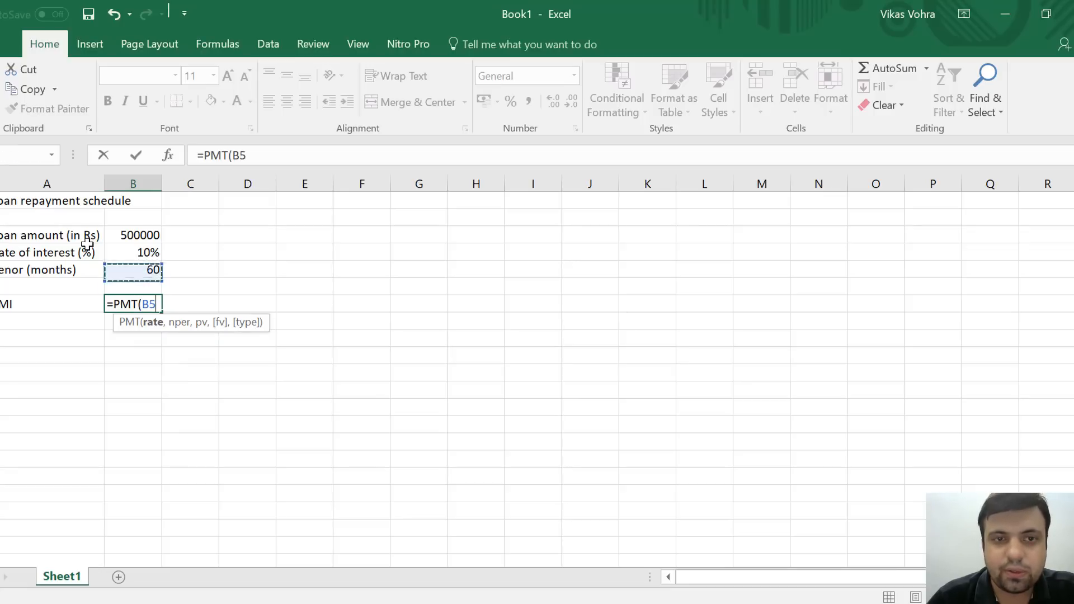
pyautogui.press('Up')
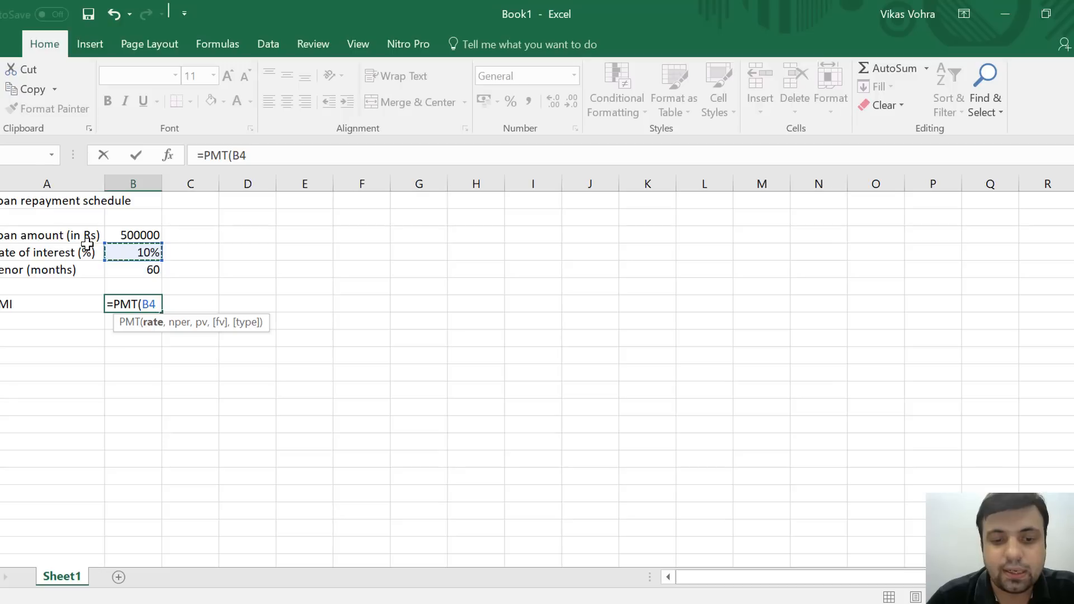
pyautogui.write('/12')
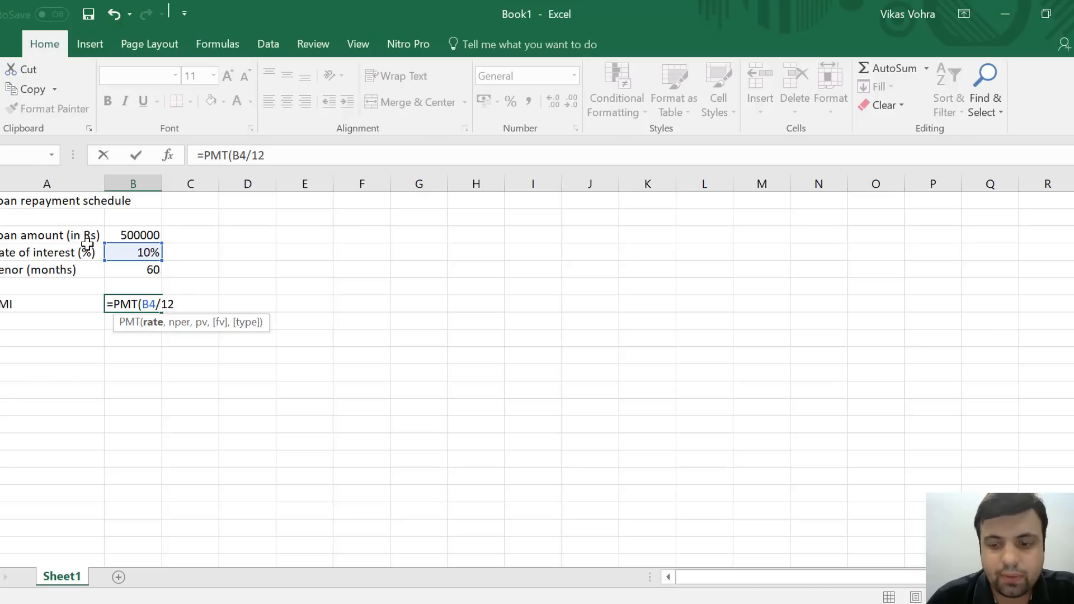
pyautogui.write(',')
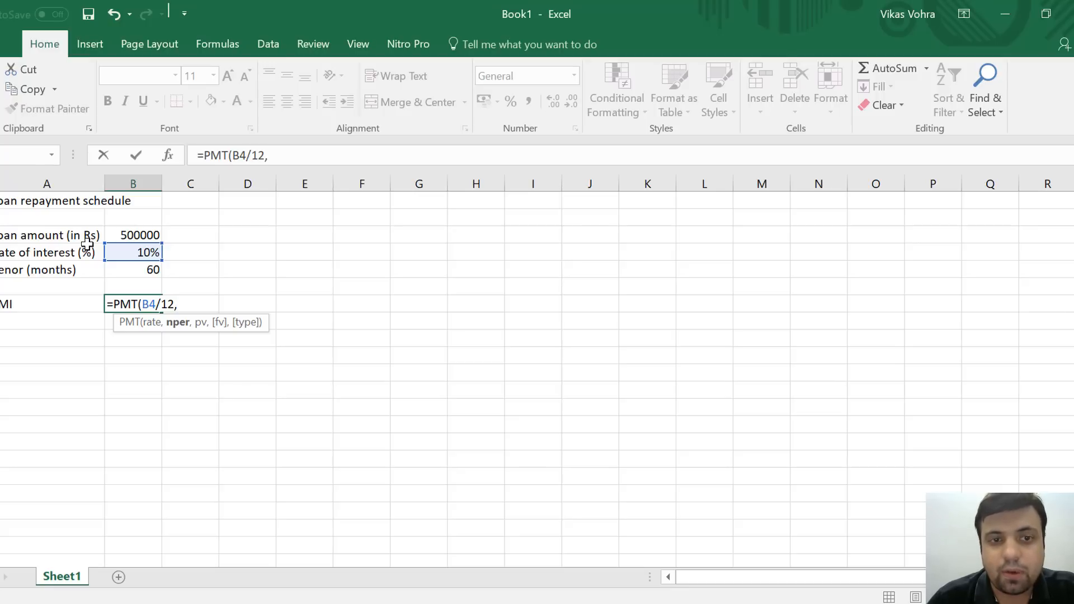
pyautogui.press('Up')
pyautogui.press('Up')
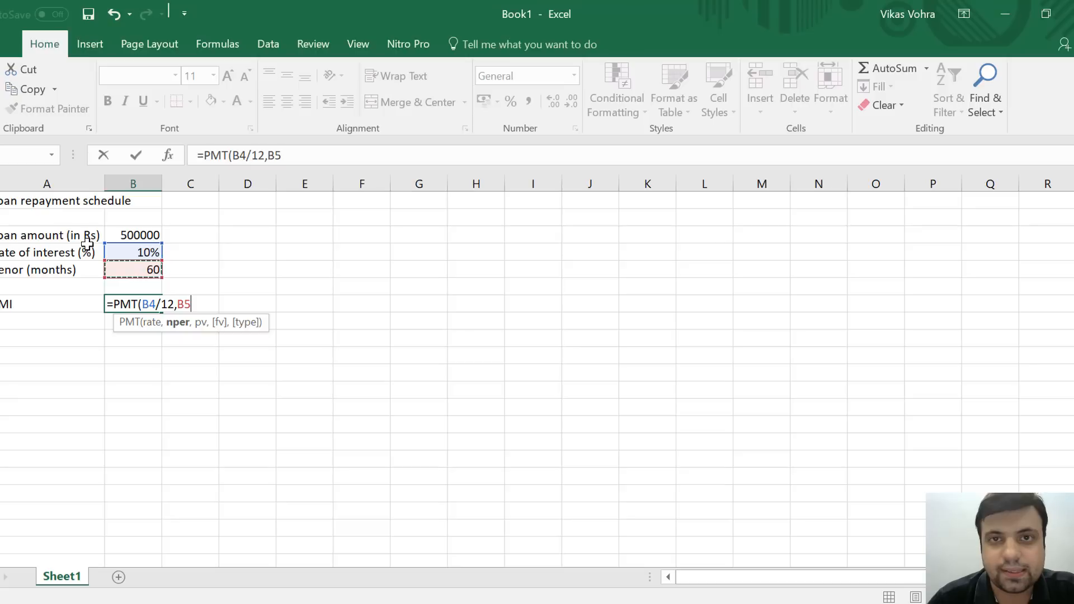
pyautogui.write(',')
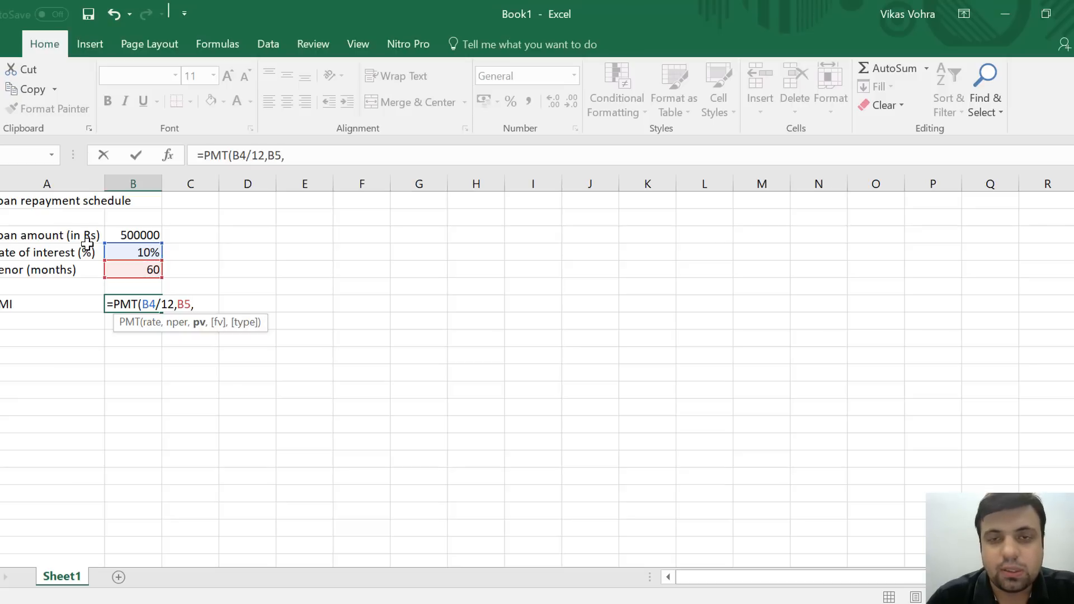
pyautogui.write('-')
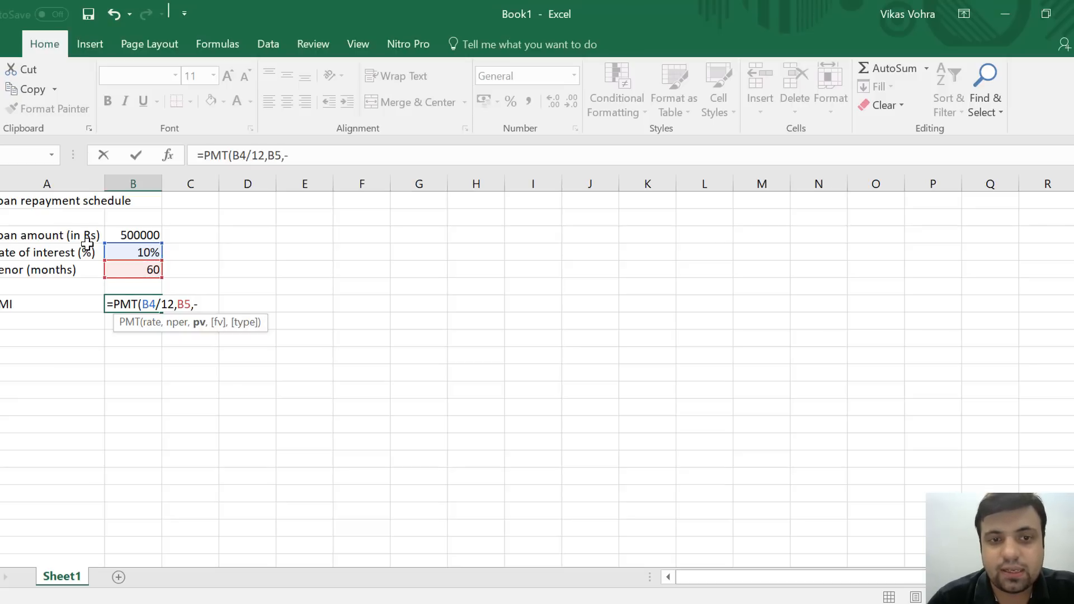
pyautogui.press('Up')
pyautogui.press('Up')
pyautogui.press('Up')
pyautogui.press('Up')
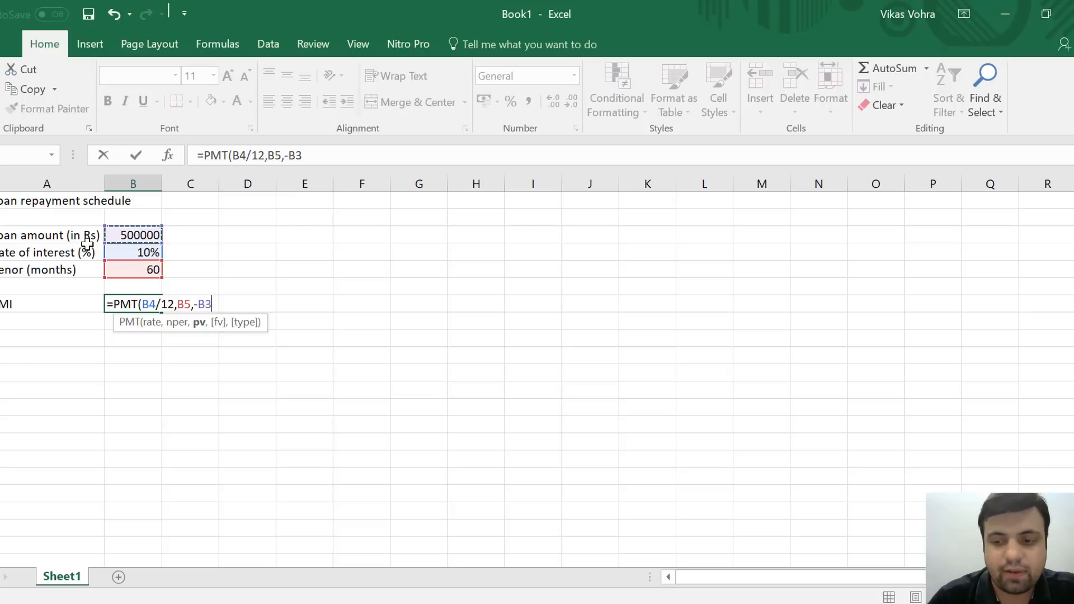
pyautogui.write(')')
pyautogui.press('Return')
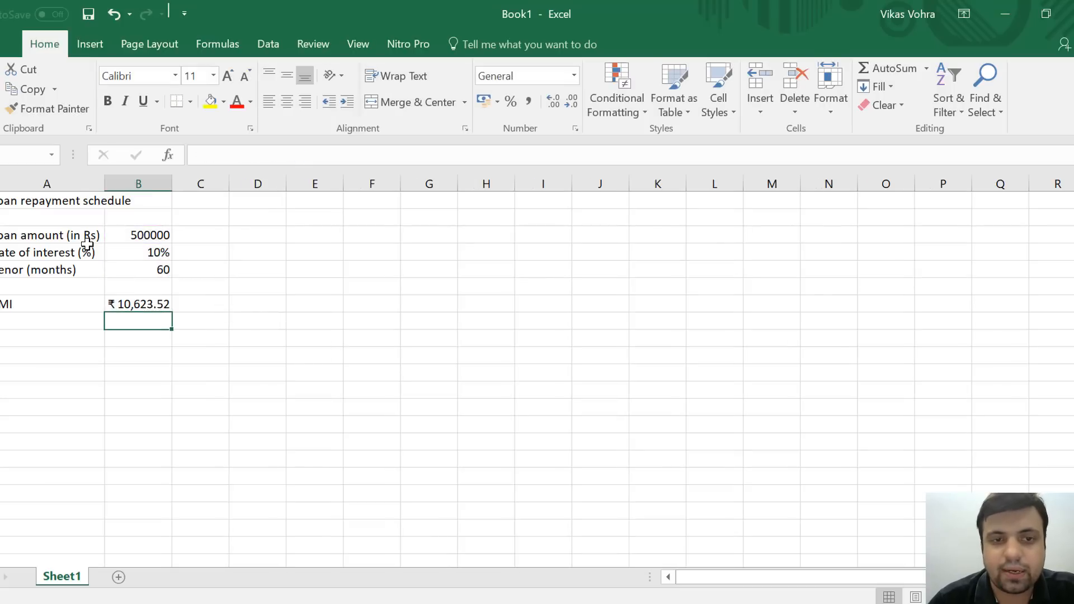
pyautogui.press('Up')
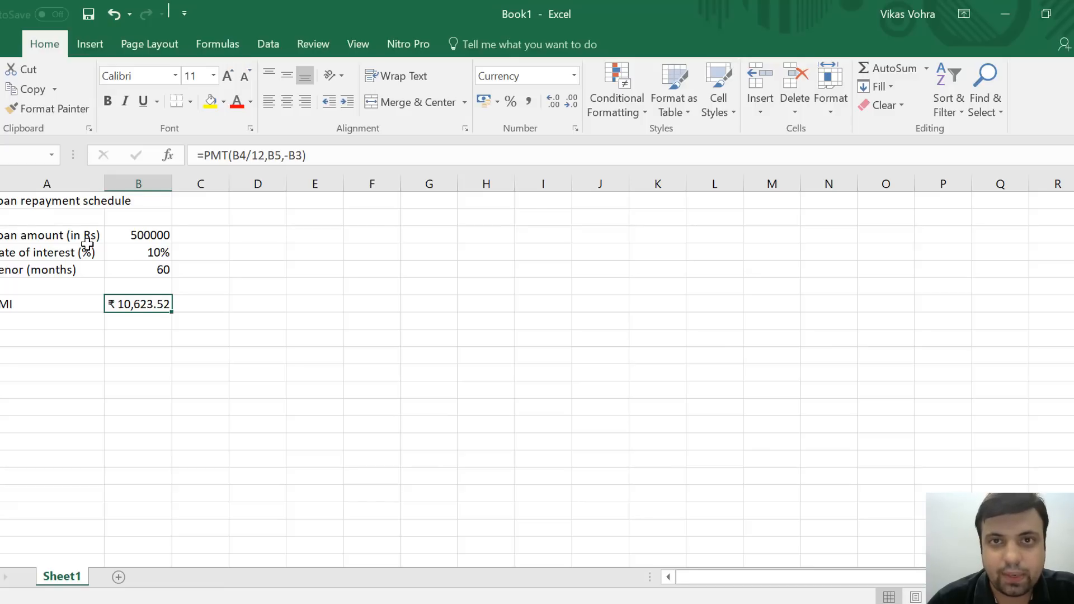
# Enter the column header "S.No" in cell A9, leaving a blank row below the EMI
pyautogui.press('Left')
pyautogui.press('Down')
pyautogui.press('Down')
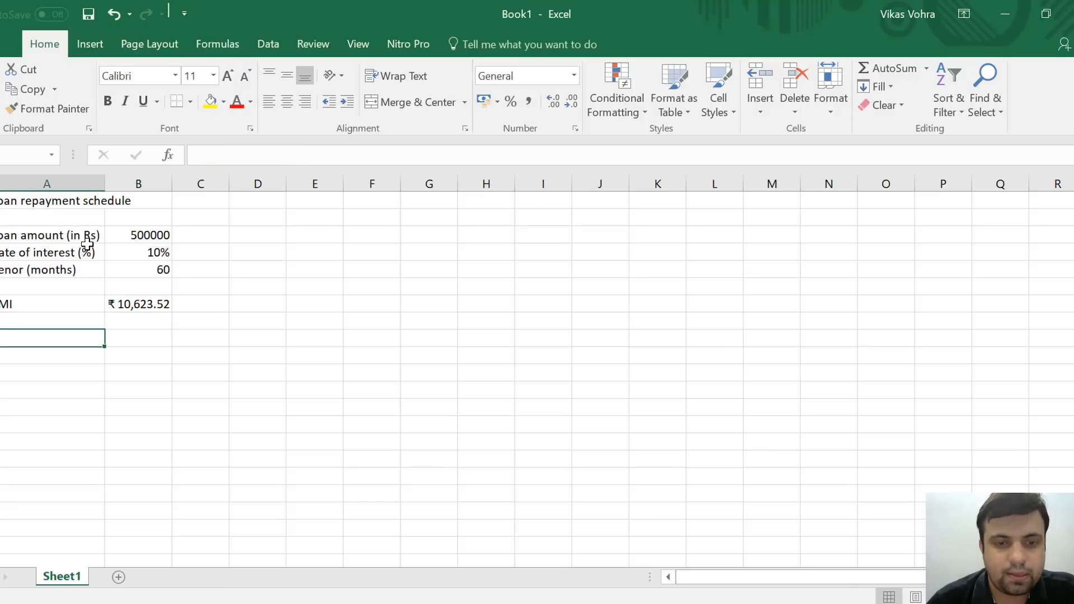
pyautogui.write('S>n')
pyautogui.press('BackSpace')
pyautogui.press('BackSpace')
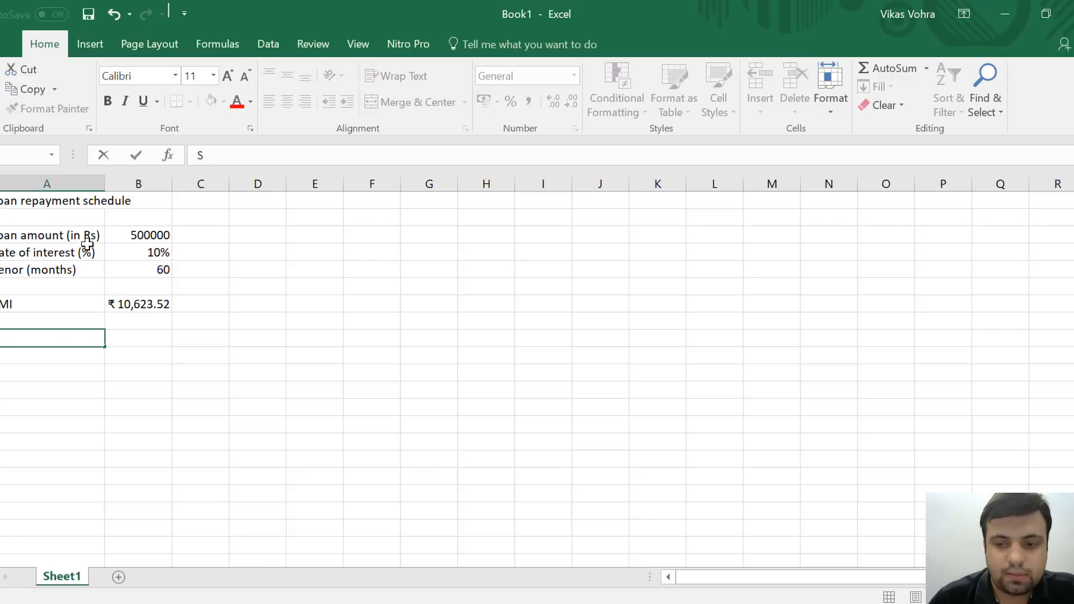
pyautogui.write('>n')
pyautogui.press('BackSpace')
pyautogui.press('BackSpace')
pyautogui.write('>no')
pyautogui.press('BackSpace')
pyautogui.press('BackSpace')
pyautogui.press('BackSpace')
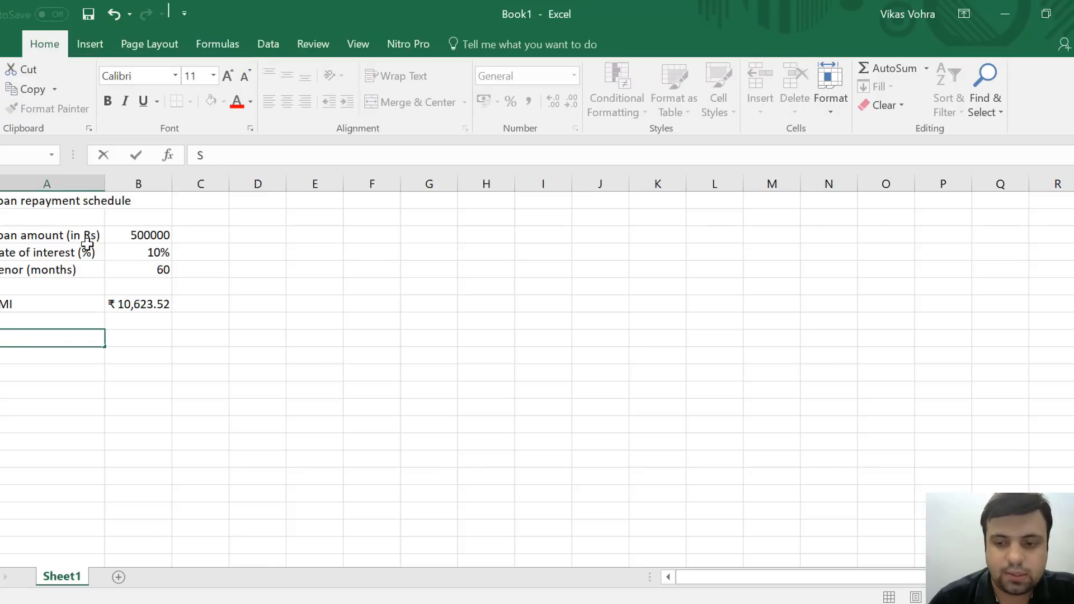
pyautogui.write('.No')
pyautogui.press('Return')
# Enter the first serial numbers 1, 2 and 3 in cells A10:A12 under the S.No header
pyautogui.write('1')
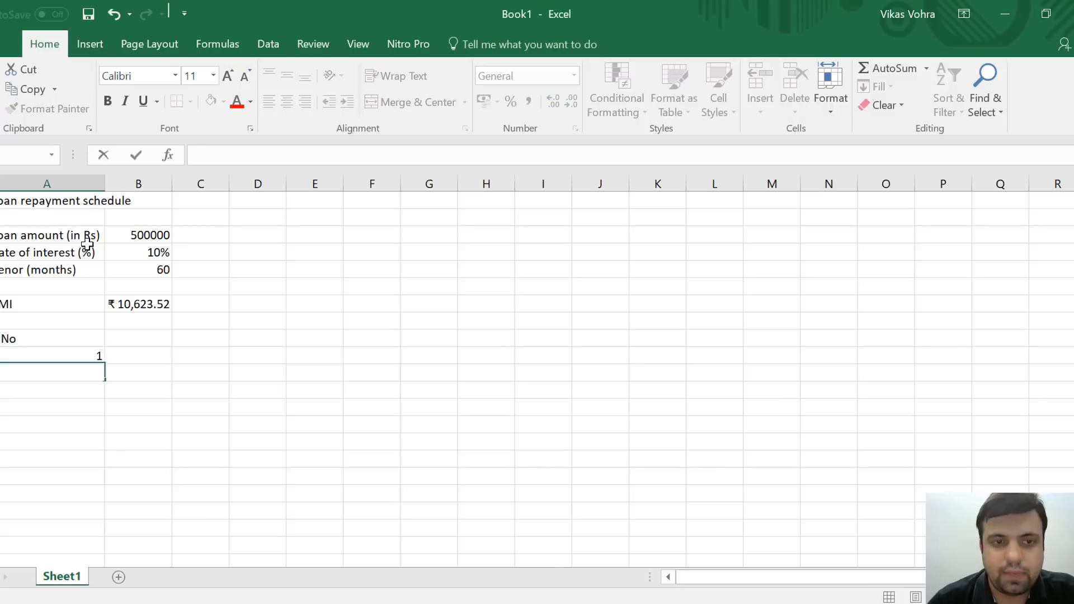
pyautogui.press('Return')
pyautogui.write('2')
pyautogui.press('Return')
pyautogui.press('Up')
pyautogui.press('Up')
pyautogui.press('Down')
pyautogui.press('Down')
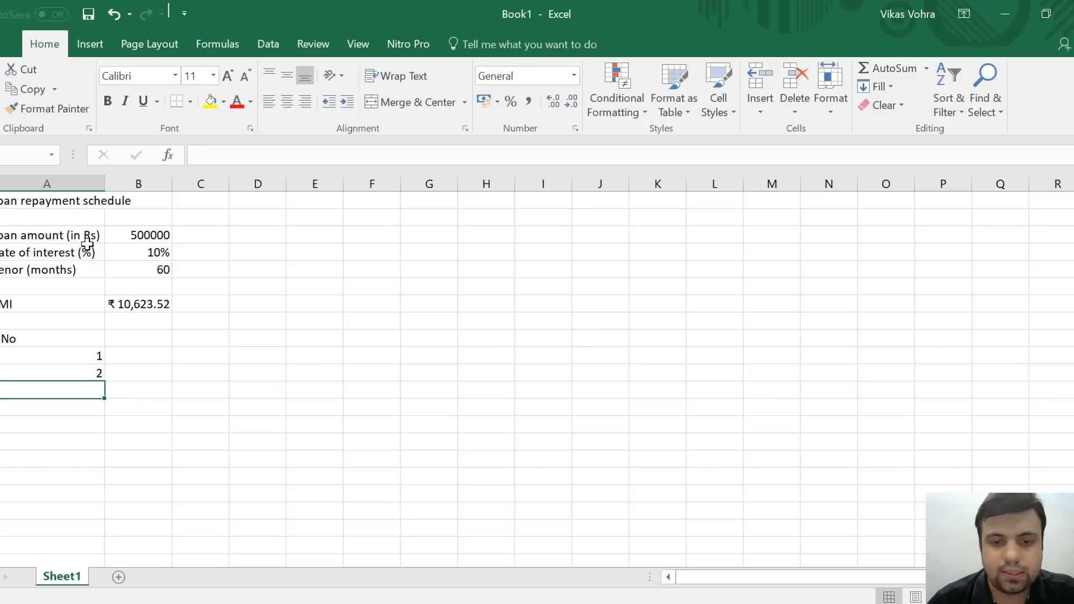
pyautogui.write('3')
pyautogui.press('Return')
# Fill the 1, 2, 3 series in A10:A12 down column A to serial number 55
pyautogui.press('Up')
pyautogui.press('Up')
pyautogui.press('Up')
pyautogui.hotkey('shift', 'Down')
pyautogui.hotkey('shift', 'Down')
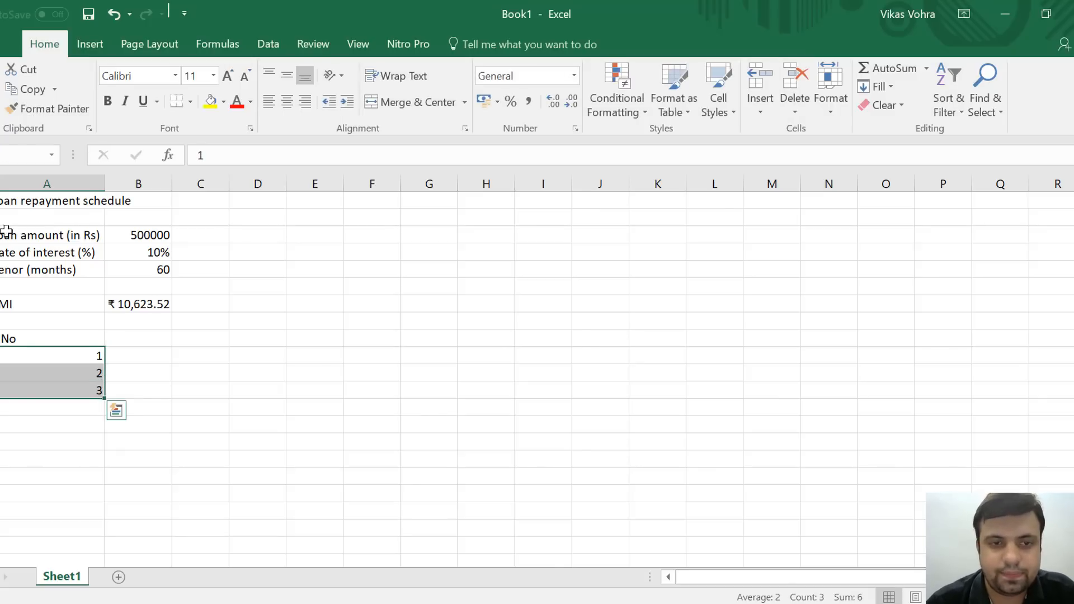
pyautogui.moveTo(102, 403)
pyautogui.mouseDown()
pyautogui.moveTo(86, 484)
pyautogui.moveTo(90, 600)
pyautogui.moveTo(71, 510)
pyautogui.mouseUp()
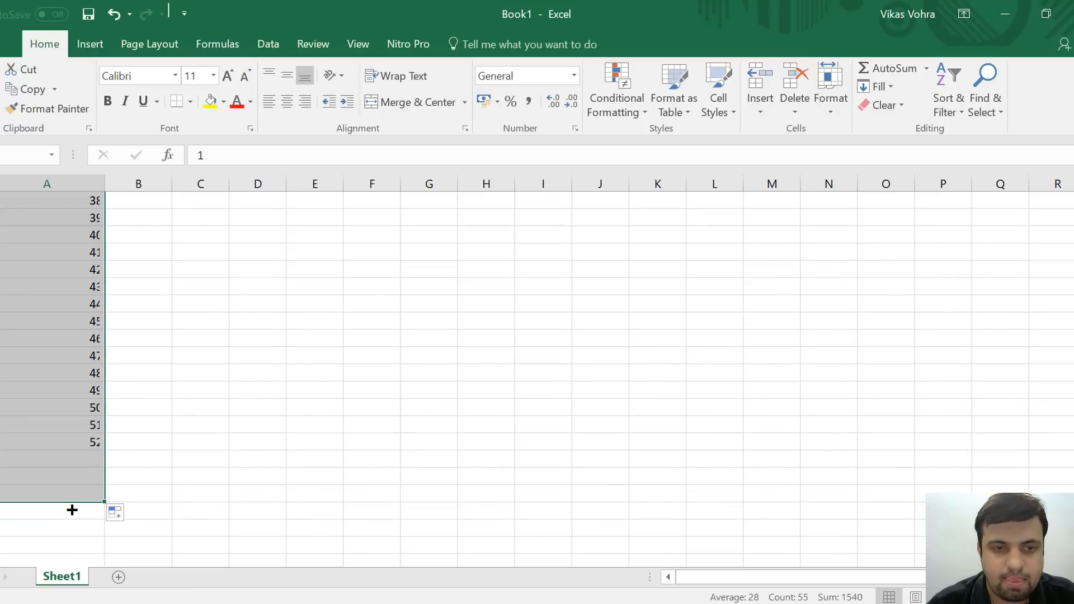
# Continue the serial number series from cells 52 to 55 down to number 63
pyautogui.press('Down')
pyautogui.press('Down')
pyautogui.press('Down')
pyautogui.hotkey('ctrl', 'Down')
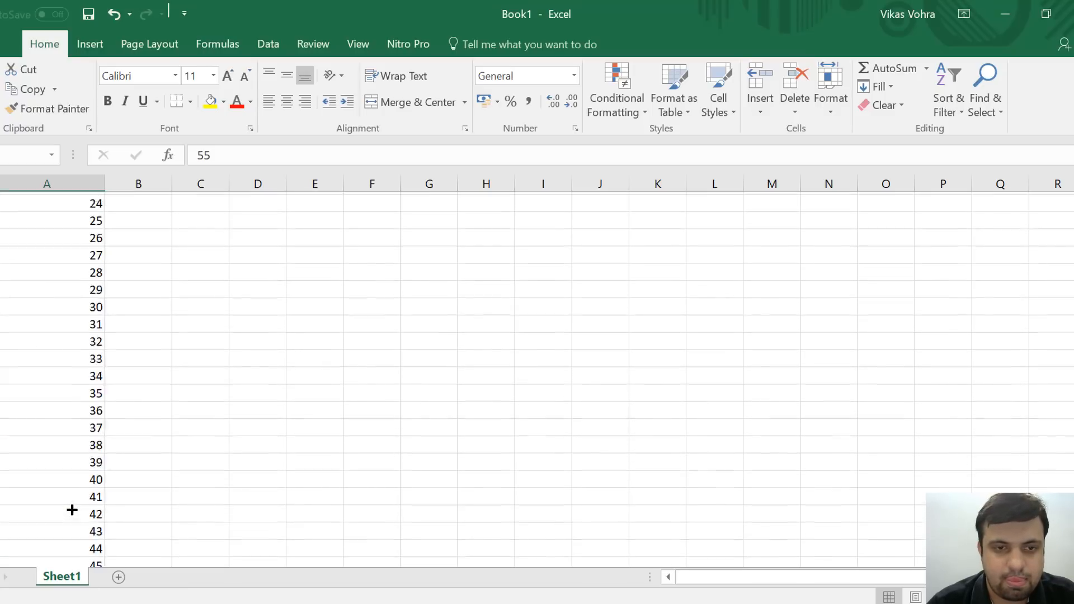
pyautogui.press('Up')
pyautogui.press('Up')
pyautogui.press('Up')
pyautogui.hotkey('shift', 'Down')
pyautogui.hotkey('shift', 'Down')
pyautogui.hotkey('shift', 'Down')
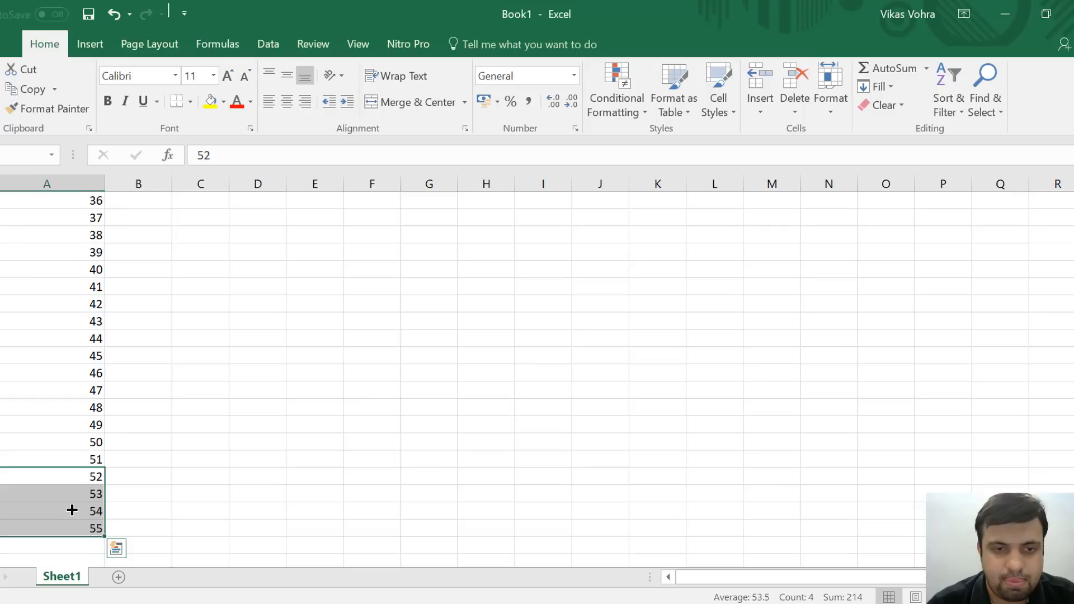
pyautogui.moveTo(104, 537)
pyautogui.mouseDown()
pyautogui.moveTo(103, 562)
pyautogui.moveTo(92, 535)
pyautogui.mouseUp()
# Delete the rows holding the surplus serial numbers 61 to 63, so that the list ends at 60
pyautogui.press('Down')
pyautogui.press('Down')
pyautogui.press('Down')
pyautogui.press('Down')
pyautogui.press('Down')
pyautogui.press('Down')
pyautogui.press('Down')
pyautogui.press('Down')
pyautogui.press('Down')
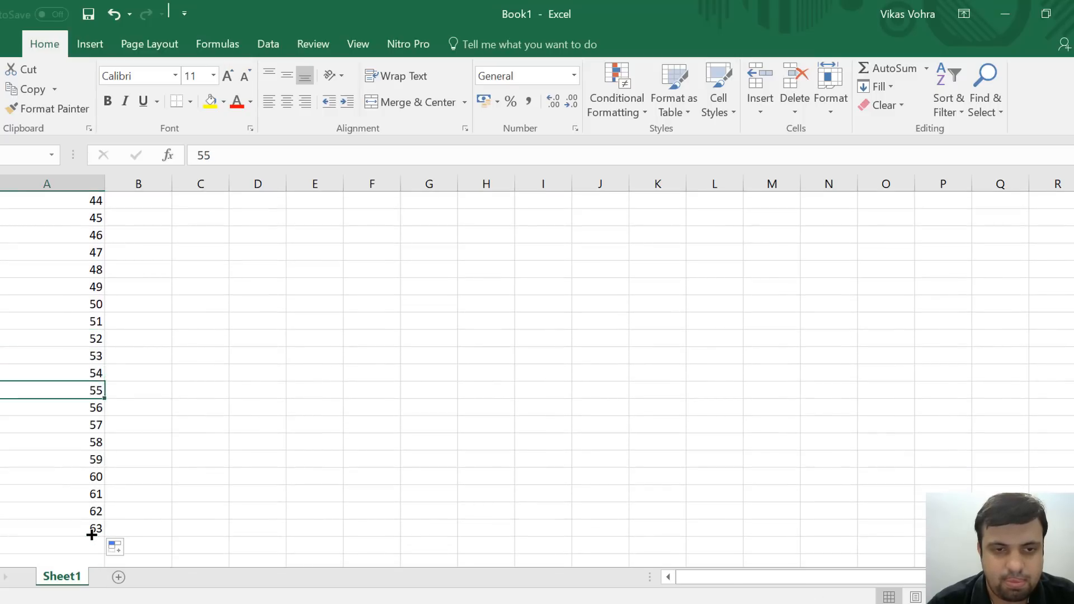
pyautogui.hotkey('shift', 'space')
pyautogui.hotkey('shift', 'Down')
pyautogui.hotkey('shift', 'Down')
pyautogui.hotkey('shift', 'Down')
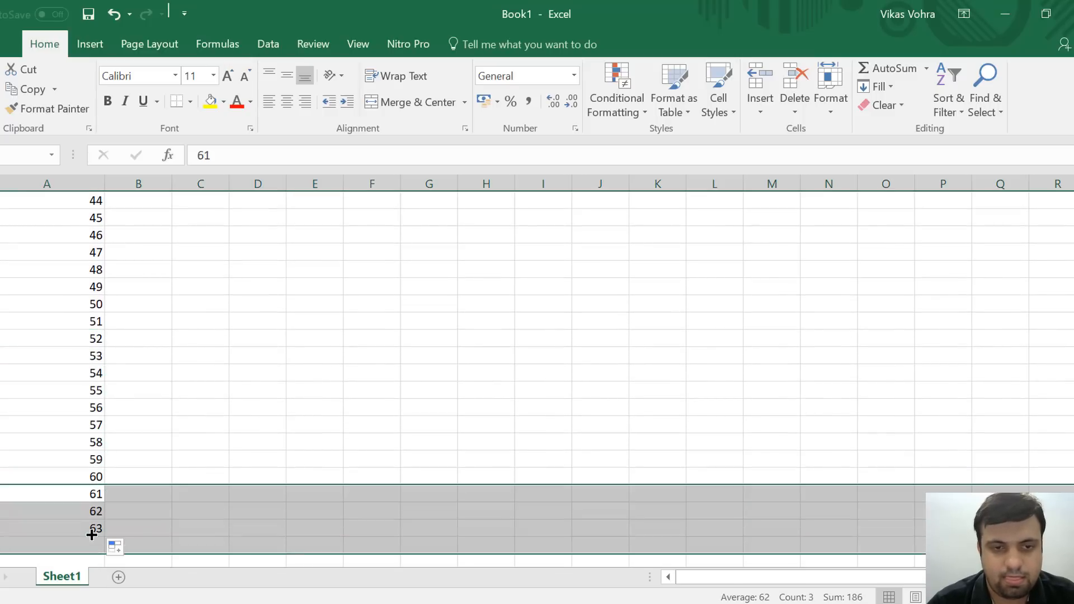
pyautogui.hotkey('shift', 'Up')
pyautogui.hotkey('alt', 'e')
pyautogui.press('d')
# Review the serial number list under the loan inputs and return to the title in cell A1
pyautogui.press('Up')
pyautogui.hotkey('ctrl', 'Up')
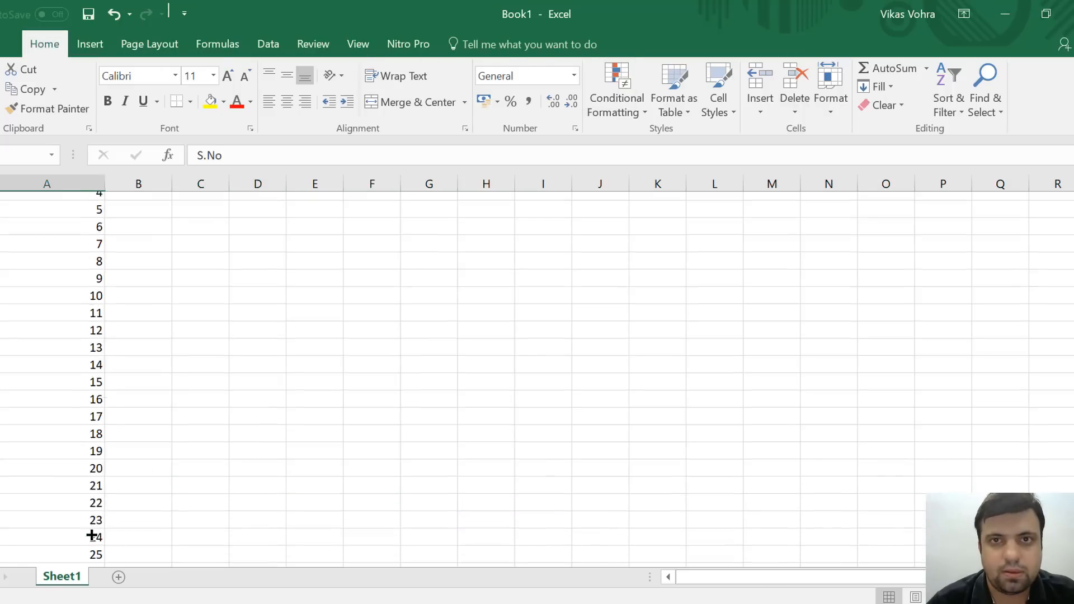
pyautogui.hotkey('ctrl', 'Up')
pyautogui.press('Down')
pyautogui.press('Down')
pyautogui.press('Down')
pyautogui.press('Up')
pyautogui.press('Up')
pyautogui.press('Up')
pyautogui.press('Up')
pyautogui.press('Up')
pyautogui.press('Up')
pyautogui.press('Up')
pyautogui.press('Up')
pyautogui.press('Up')
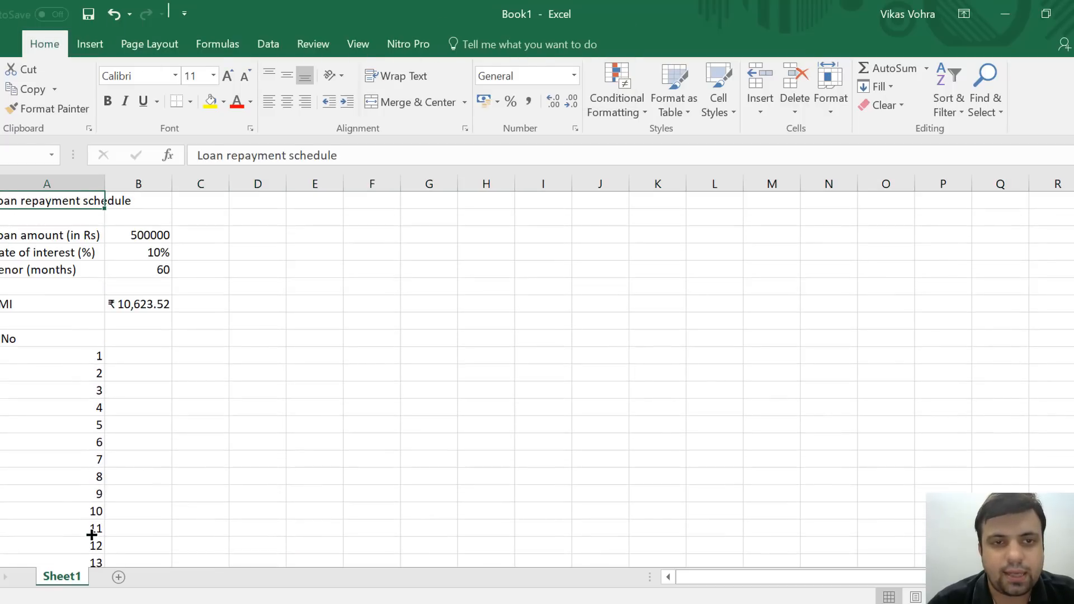
pyautogui.press('Down')
pyautogui.press('Down')
pyautogui.press('Down')
pyautogui.press('Down')
pyautogui.press('Down')
pyautogui.press('Down')
pyautogui.press('Down')
pyautogui.press('Down')
pyautogui.press('Down')
pyautogui.press('Down')
pyautogui.press('Down')
pyautogui.press('Down')
pyautogui.press('Down')
pyautogui.press('Down')
pyautogui.press('Down')
pyautogui.press('Down')
pyautogui.press('Down')
pyautogui.press('Down')
pyautogui.press('Down')
pyautogui.press('Down')
pyautogui.press('Down')
pyautogui.press('Down')
pyautogui.press('Down')
pyautogui.press('Down')
pyautogui.press('Down')
pyautogui.press('Down')
pyautogui.press('Down')
pyautogui.press('Down')
pyautogui.press('Down')
pyautogui.press('Down')
pyautogui.press('Down')
pyautogui.press('Down')
pyautogui.press('Down')
pyautogui.press('Down')
pyautogui.press('Down')
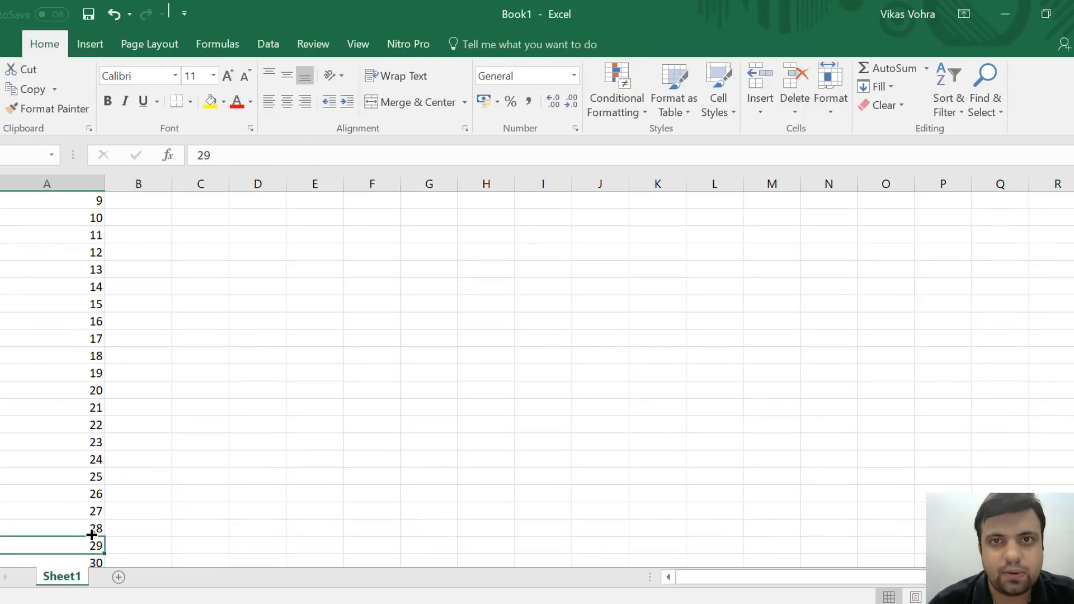
pyautogui.press('Up')
pyautogui.press('Up')
pyautogui.press('Up')
pyautogui.press('Up')
pyautogui.press('Up')
pyautogui.press('Up')
pyautogui.press('Up')
pyautogui.press('Up')
pyautogui.press('Up')
pyautogui.press('Up')
pyautogui.press('Up')
pyautogui.press('Up')
pyautogui.press('Up')
pyautogui.press('Up')
pyautogui.press('Up')
pyautogui.press('Up')
pyautogui.press('Up')
pyautogui.press('Up')
pyautogui.press('Up')
pyautogui.press('Up')
pyautogui.press('Up')
pyautogui.press('Up')
pyautogui.press('Up')
pyautogui.press('Up')
pyautogui.press('Up')
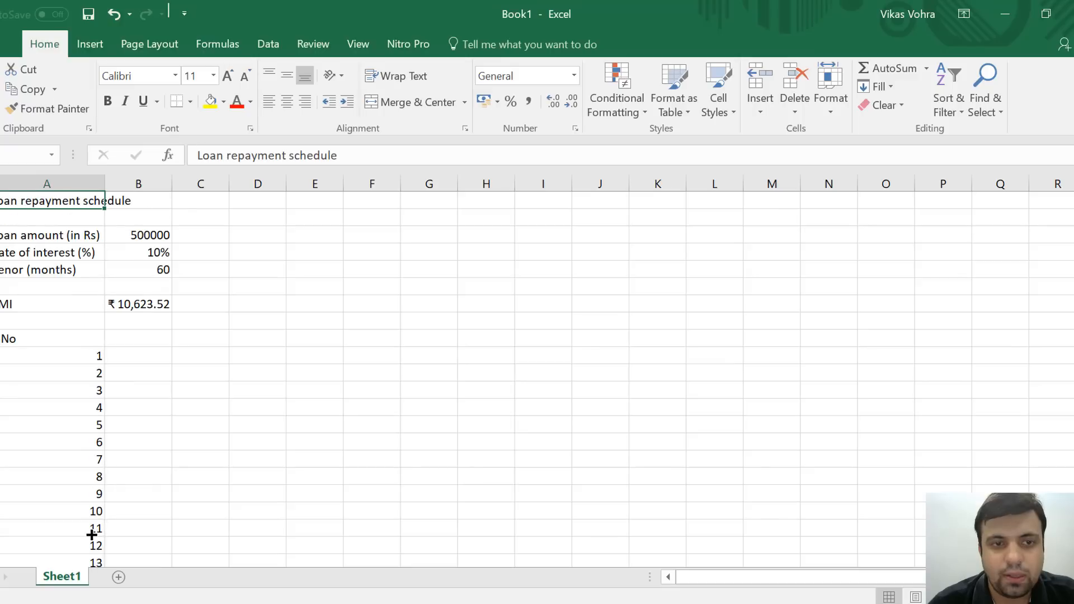
# Freeze panes at cell B10 so the loan inputs, the header row and column A stay fixed
pyautogui.press('Down')
pyautogui.press('Down')
pyautogui.press('Down')
pyautogui.press('Down')
pyautogui.press('Down')
pyautogui.press('Down')
pyautogui.press('Down')
pyautogui.press('Down')
pyautogui.press('Down')
pyautogui.press('Right')
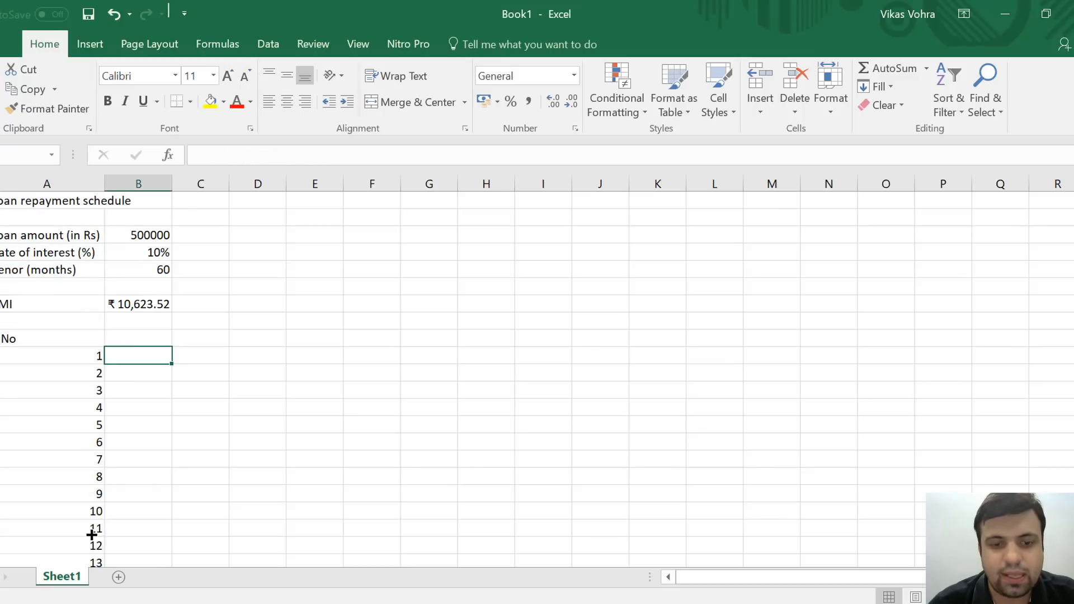
pyautogui.press('alt')
pyautogui.press('w')
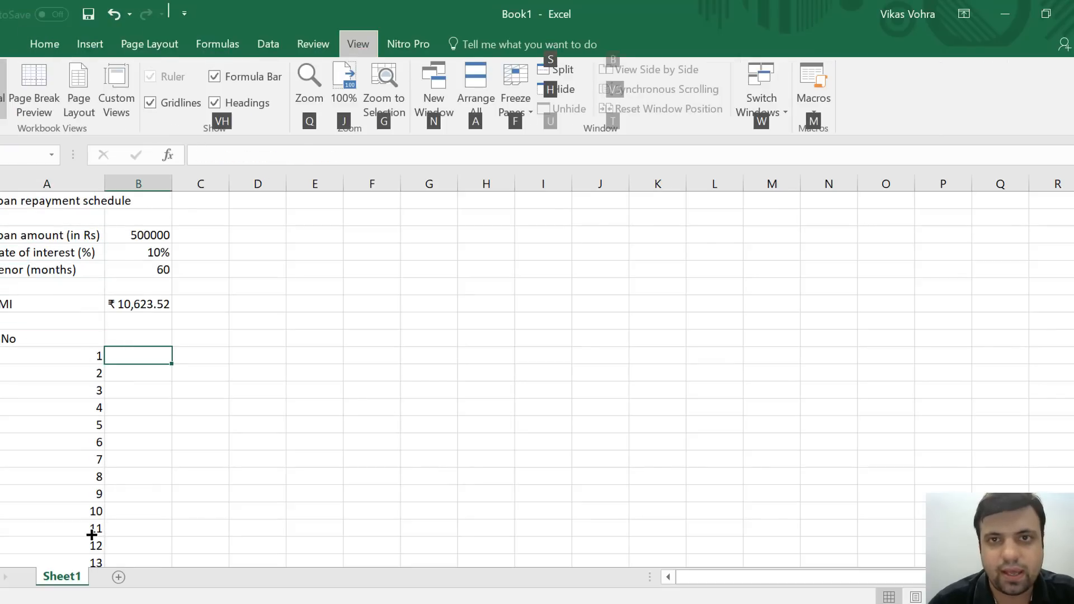
pyautogui.press('f')
pyautogui.press('f')
# Check the frozen panes by moving down and up the serial number rows, ending at the title in A1
pyautogui.press('Down')
pyautogui.press('Down')
pyautogui.press('Down')
pyautogui.press('Down')
pyautogui.press('Down')
pyautogui.press('Down')
pyautogui.press('Down')
pyautogui.press('Down')
pyautogui.press('Down')
pyautogui.press('Down')
pyautogui.press('Down')
pyautogui.press('Down')
pyautogui.press('Down')
pyautogui.press('Down')
pyautogui.press('Down')
pyautogui.press('Down')
pyautogui.press('Down')
pyautogui.press('Down')
pyautogui.press('Down')
pyautogui.press('Down')
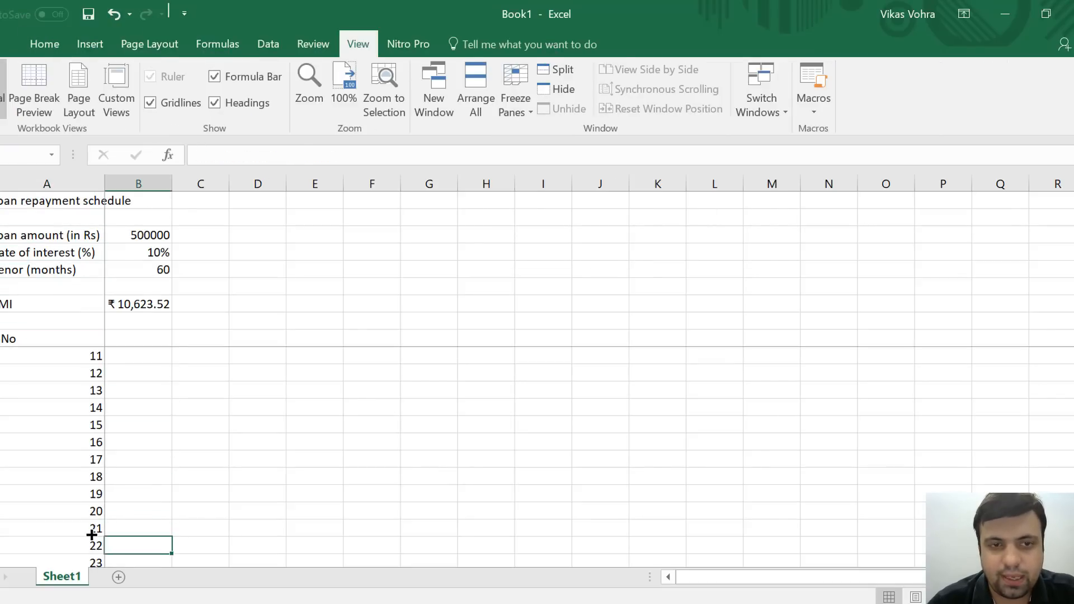
pyautogui.press('Up')
pyautogui.press('Up')
pyautogui.press('Up')
pyautogui.press('Up')
pyautogui.press('Up')
pyautogui.press('Up')
pyautogui.press('Up')
pyautogui.press('Up')
pyautogui.press('Up')
pyautogui.press('Up')
pyautogui.press('Up')
pyautogui.press('Up')
pyautogui.press('Up')
pyautogui.press('Up')
pyautogui.press('Up')
pyautogui.press('Up')
pyautogui.press('Up')
pyautogui.press('Up')
pyautogui.press('Up')
pyautogui.press('Up')
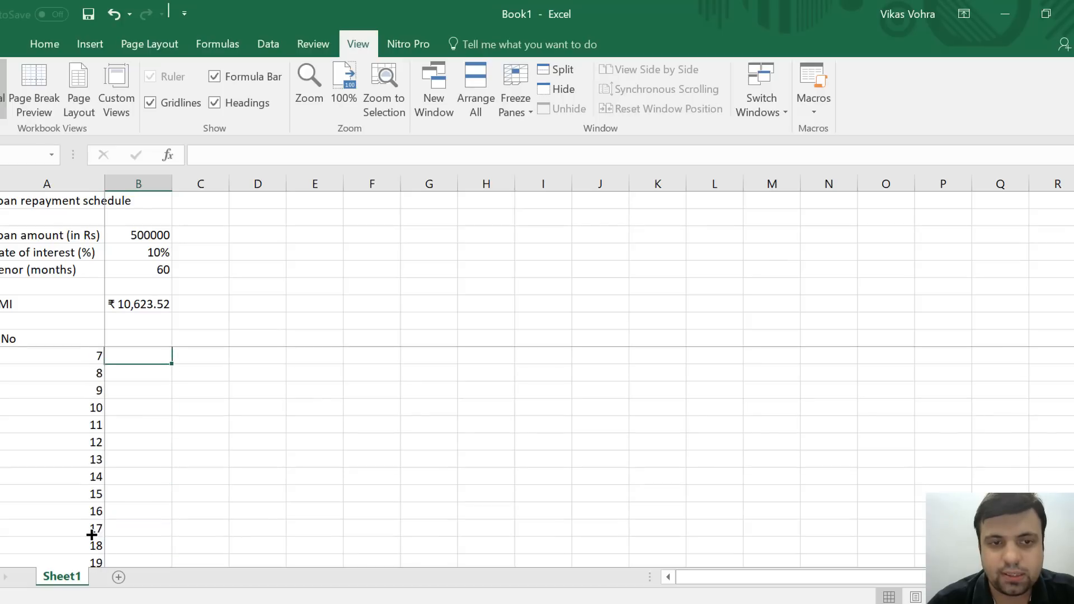
pyautogui.press('Left')
pyautogui.press('Down')
pyautogui.press('Down')
pyautogui.press('Down')
pyautogui.press('Down')
pyautogui.press('Down')
pyautogui.press('Down')
pyautogui.press('Down')
pyautogui.press('Down')
pyautogui.press('Down')
pyautogui.press('Down')
pyautogui.press('Down')
pyautogui.press('Down')
pyautogui.press('Down')
pyautogui.press('Down')
pyautogui.press('Down')
pyautogui.press('Down')
pyautogui.press('Down')
pyautogui.press('Down')
pyautogui.press('Down')
pyautogui.press('Down')
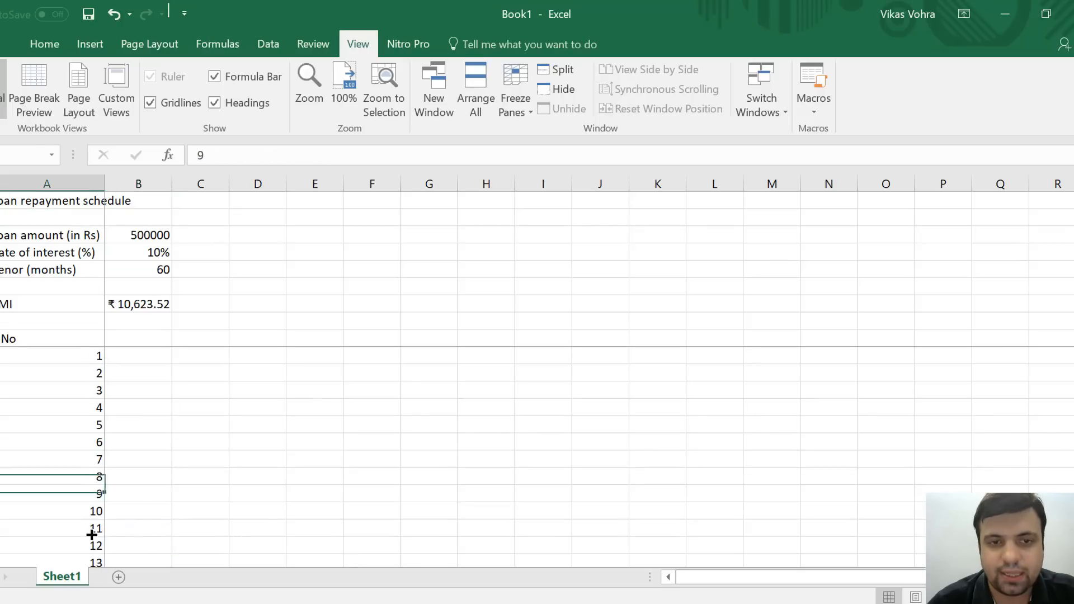
pyautogui.press('Down')
pyautogui.press('Down')
pyautogui.press('Down')
pyautogui.press('Down')
pyautogui.press('Down')
pyautogui.press('Down')
pyautogui.press('Down')
pyautogui.press('Down')
pyautogui.press('Down')
pyautogui.press('Down')
pyautogui.press('Down')
pyautogui.press('Up')
pyautogui.press('Up')
pyautogui.press('Up')
pyautogui.press('Up')
pyautogui.press('Up')
pyautogui.press('Up')
pyautogui.press('Up')
pyautogui.press('Up')
pyautogui.press('Up')
pyautogui.press('Up')
pyautogui.press('Up')
pyautogui.press('Up')
pyautogui.press('Up')
pyautogui.press('Up')
pyautogui.press('Up')
pyautogui.press('Up')
pyautogui.press('Up')
pyautogui.press('Up')
pyautogui.press('Up')
pyautogui.press('Up')
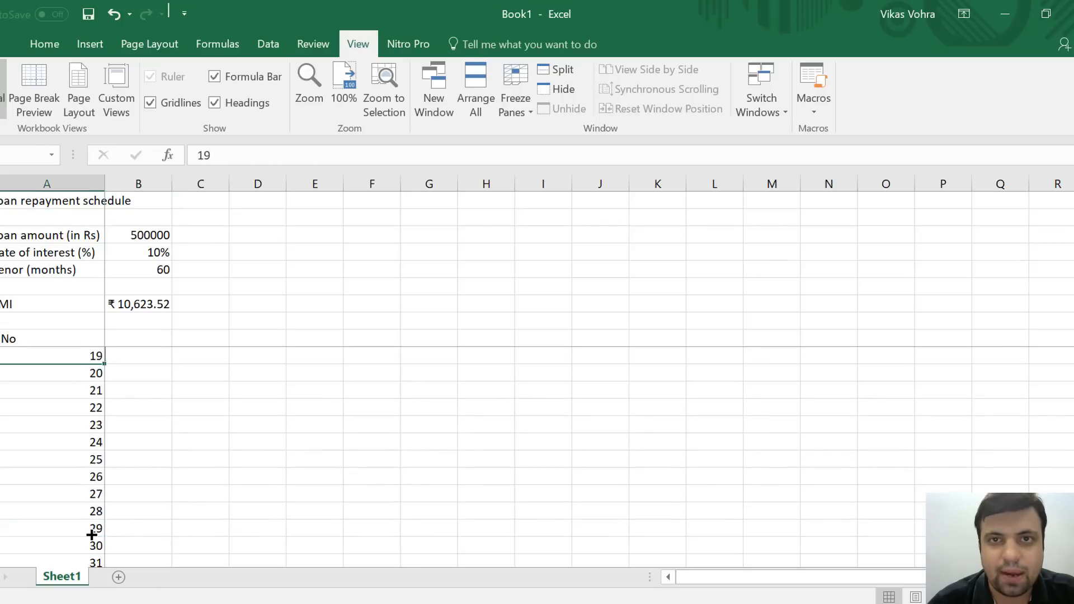
pyautogui.press('Up')
pyautogui.press('Up')
pyautogui.press('Up')
pyautogui.press('Up')
pyautogui.press('Up')
pyautogui.press('Up')
pyautogui.press('Up')
pyautogui.press('Up')
pyautogui.press('Up')
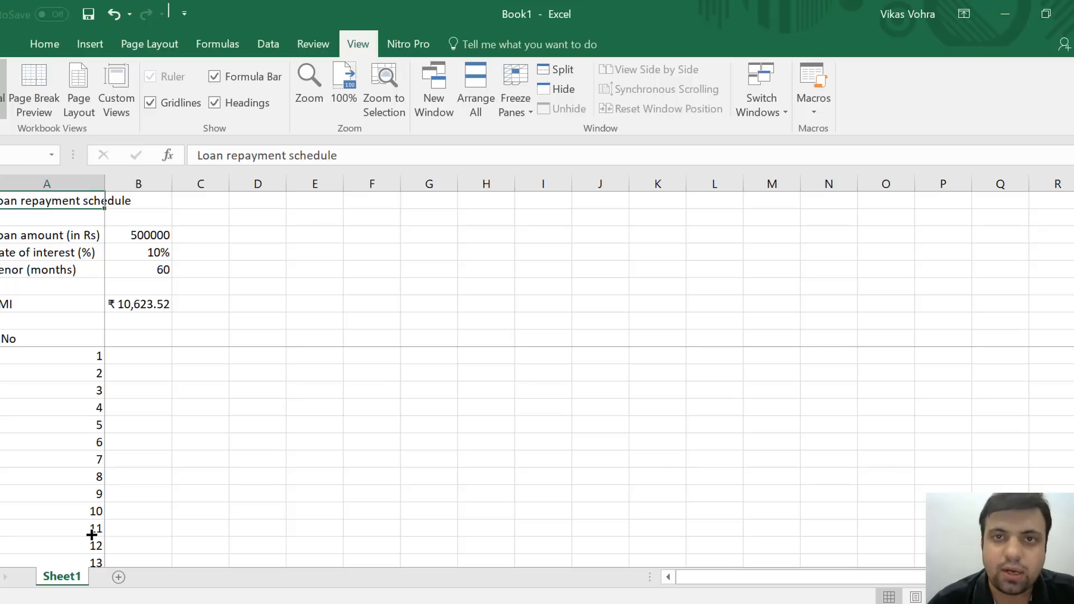
# Enter the column heading EMI in cell B9, beside the S.No heading
pyautogui.press('Down')
pyautogui.press('Down')
pyautogui.press('Down')
pyautogui.press('Down')
pyautogui.press('Down')
pyautogui.press('Down')
pyautogui.press('Down')
pyautogui.press('Down')
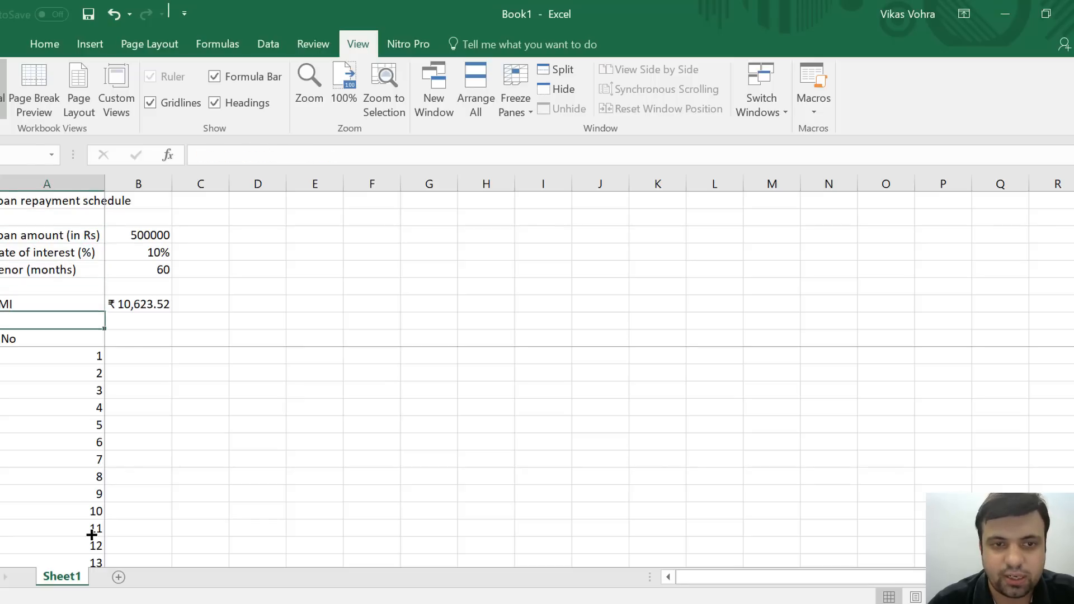
pyautogui.press('Right')
pyautogui.press('Left')
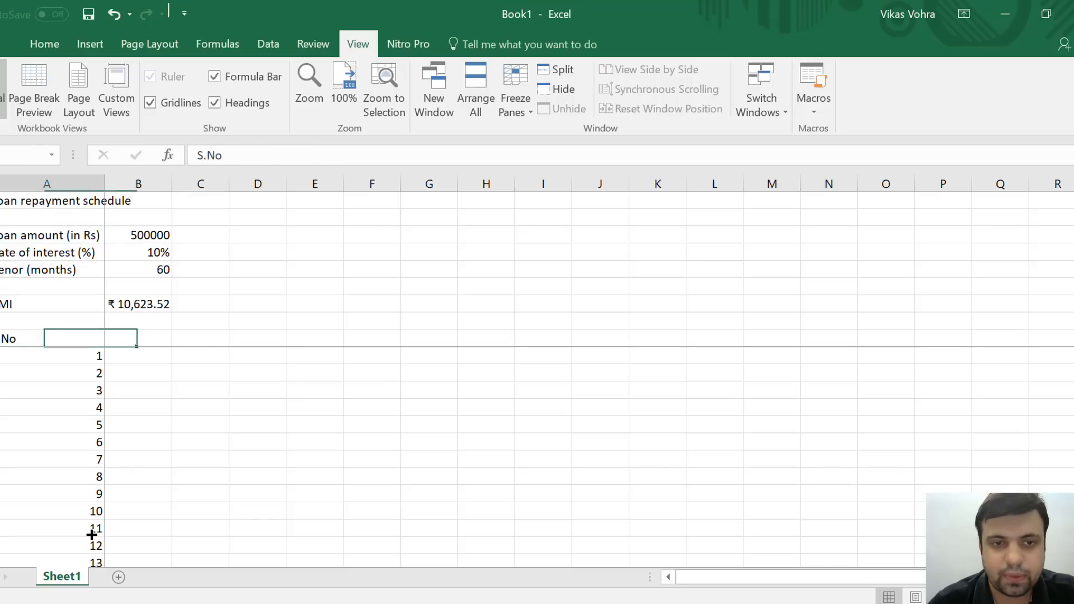
pyautogui.press('Right')
pyautogui.write('EMI')
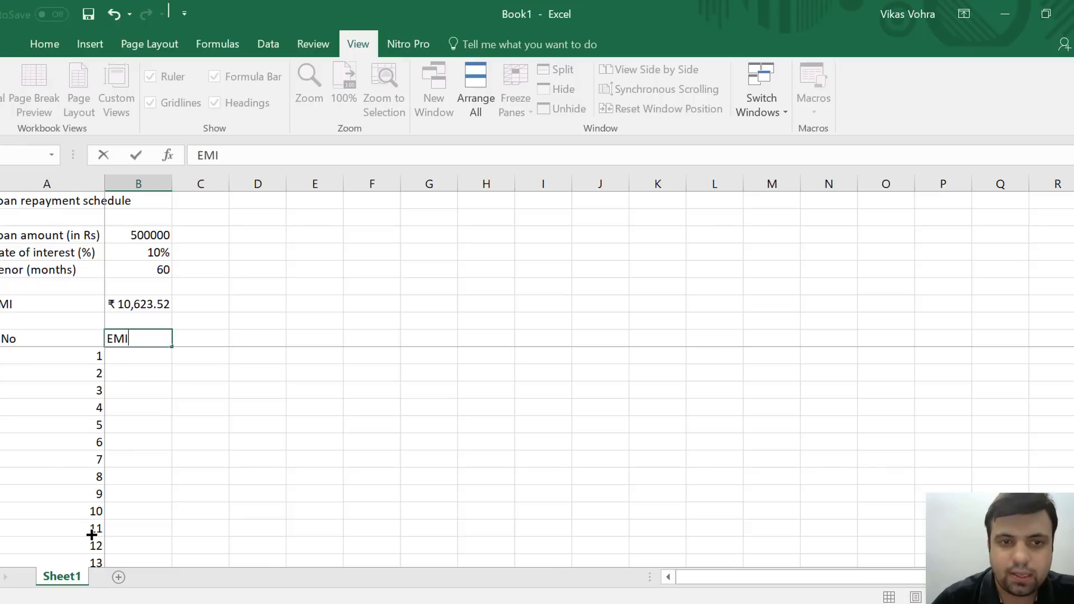
pyautogui.press('Tab')
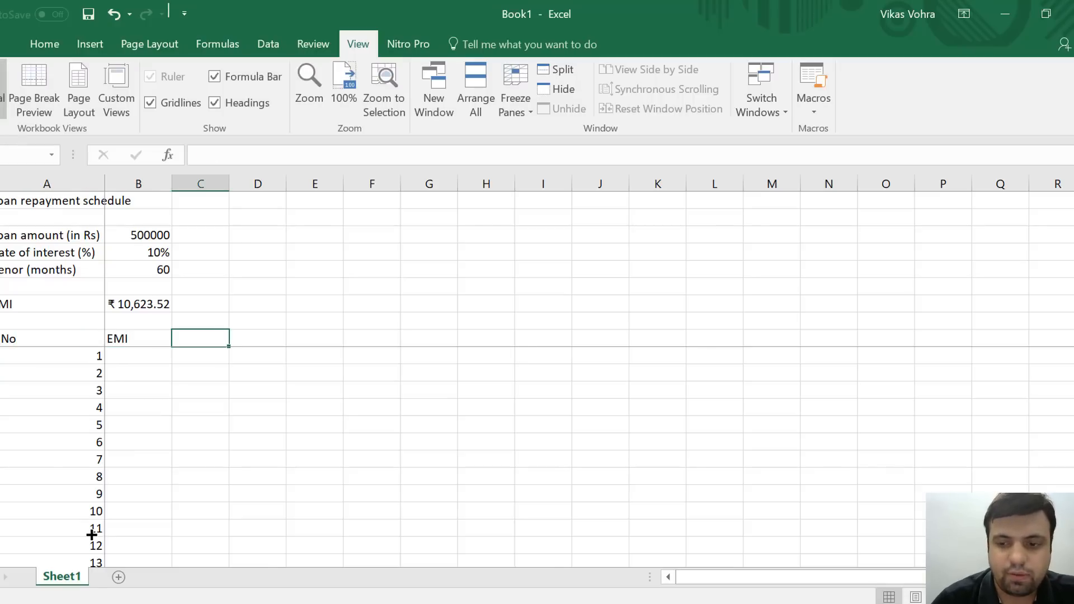
pyautogui.write('Orginal')
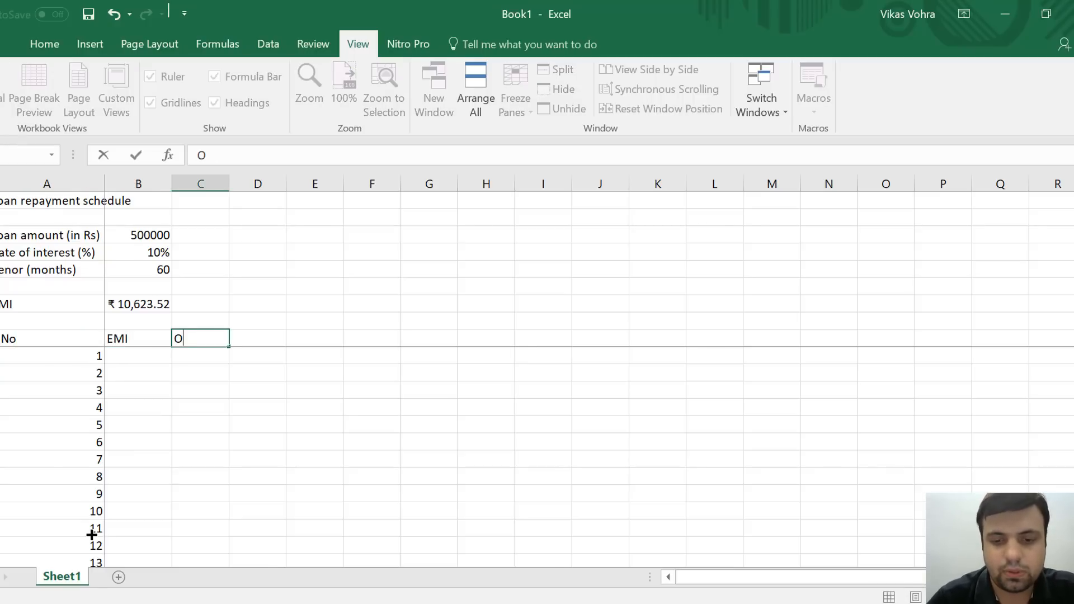
pyautogui.press('BackSpace')
pyautogui.press('BackSpace')
pyautogui.press('BackSpace')
pyautogui.press('BackSpace')
pyautogui.press('BackSpace')
pyautogui.press('BackSpace')
pyautogui.press('BackSpace')
pyautogui.press('BackSpace')
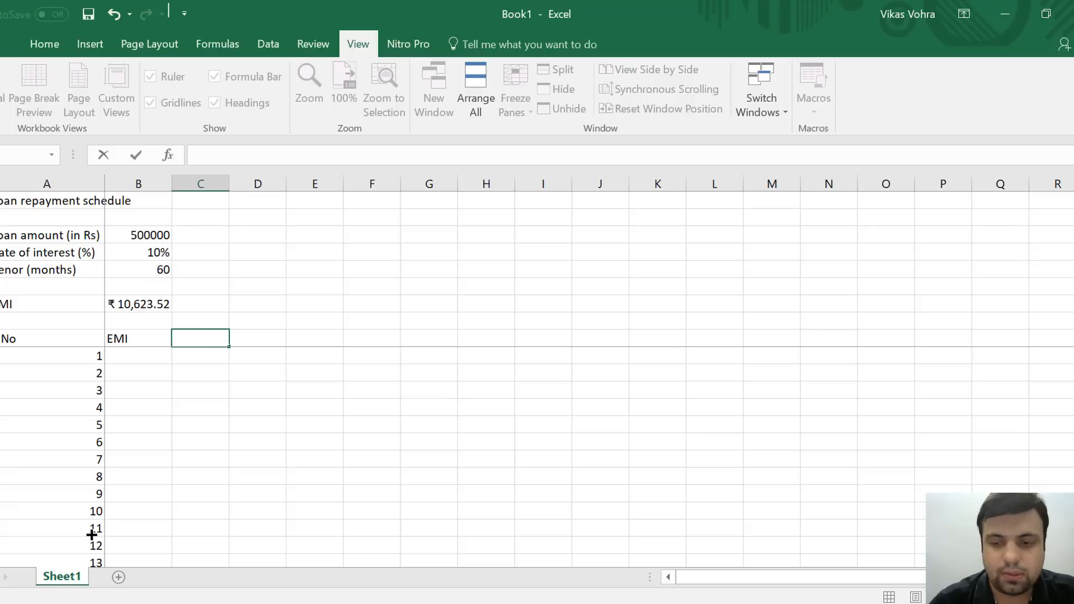
pyautogui.write('Pri')
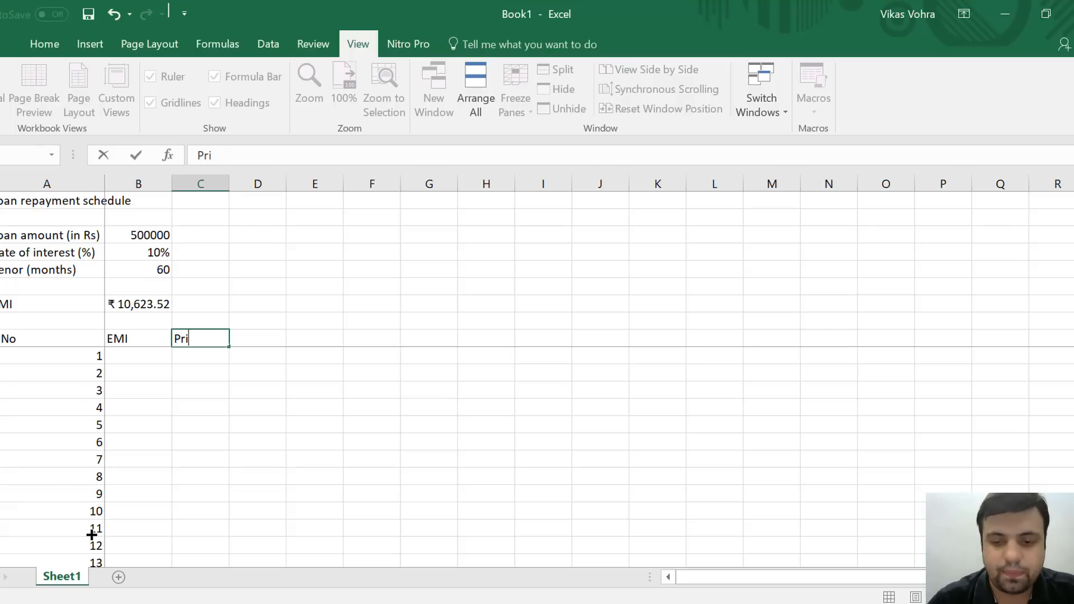
pyautogui.write('ncipal')
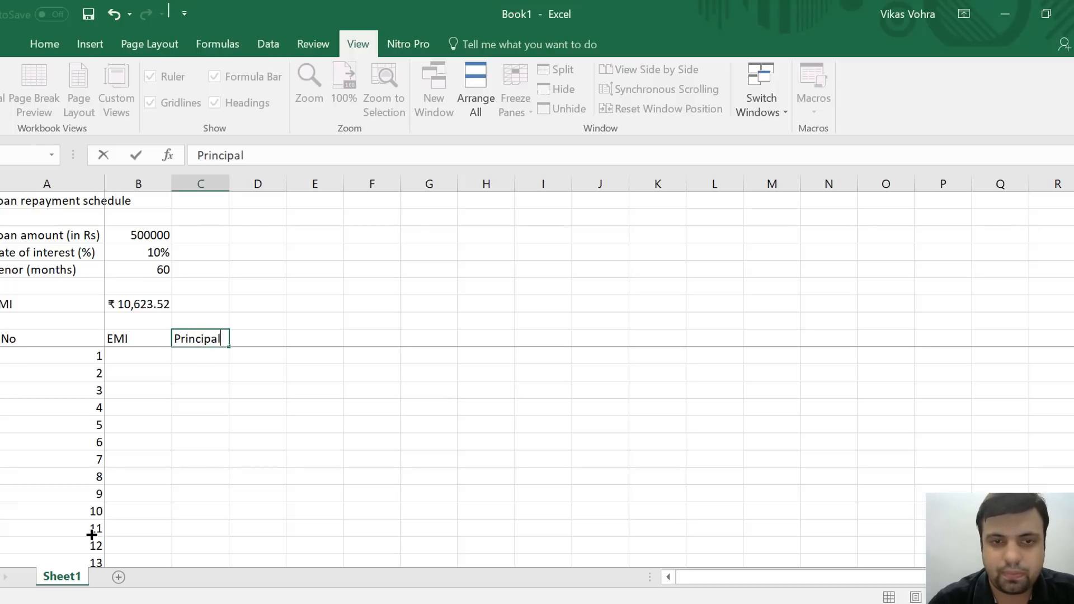
pyautogui.write(' O')
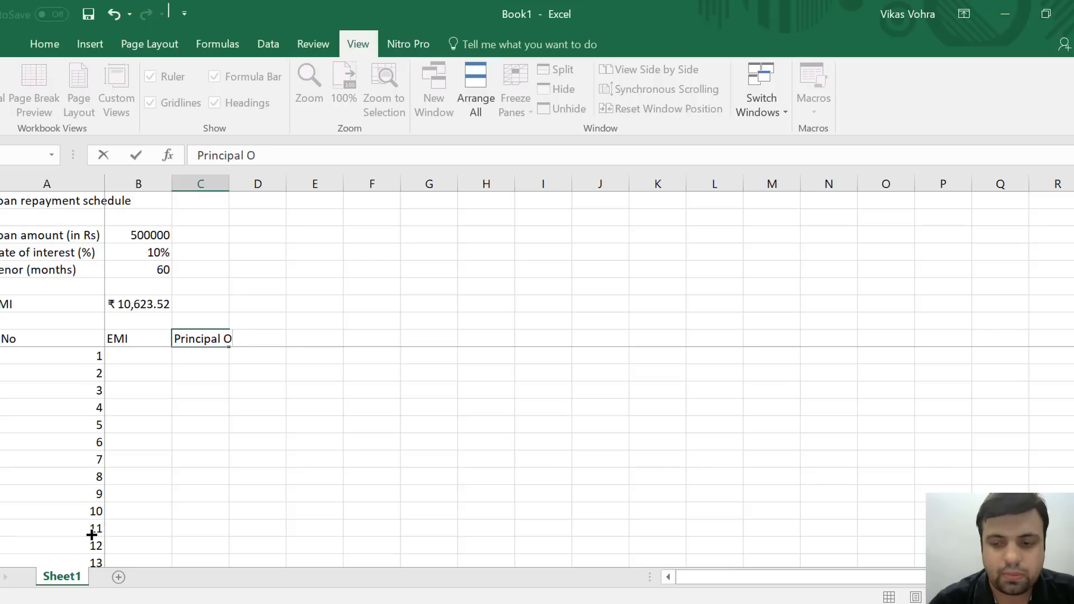
pyautogui.write('/s')
pyautogui.press('BackSpace')
pyautogui.press('BackSpace')
pyautogui.press('BackSpace')
pyautogui.press('BackSpace')
pyautogui.press('BackSpace')
pyautogui.press('BackSpace')
pyautogui.press('BackSpace')
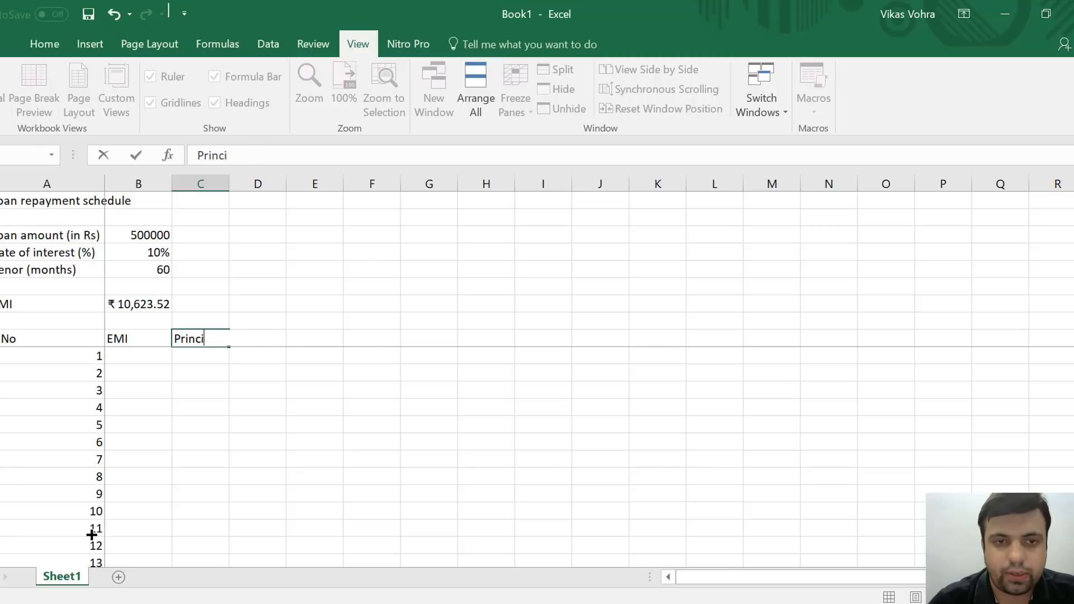
pyautogui.press('BackSpace')
pyautogui.press('BackSpace')
pyautogui.press('BackSpace')
pyautogui.press('BackSpace')
pyautogui.press('BackSpace')
pyautogui.press('BackSpace')
pyautogui.press('Escape')
pyautogui.press('Left')
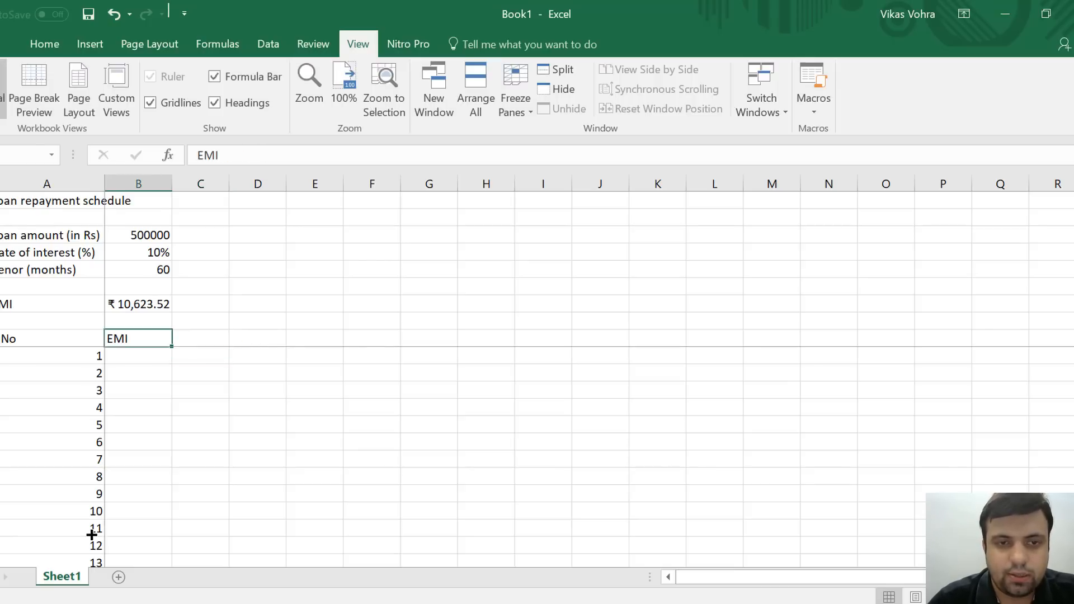
# Enter the formula =$B$7 in cell B10 as an absolute reference to the calculated EMI
pyautogui.press('Down')
pyautogui.write('=')
pyautogui.press('Up')
pyautogui.press('Up')
pyautogui.press('Up')
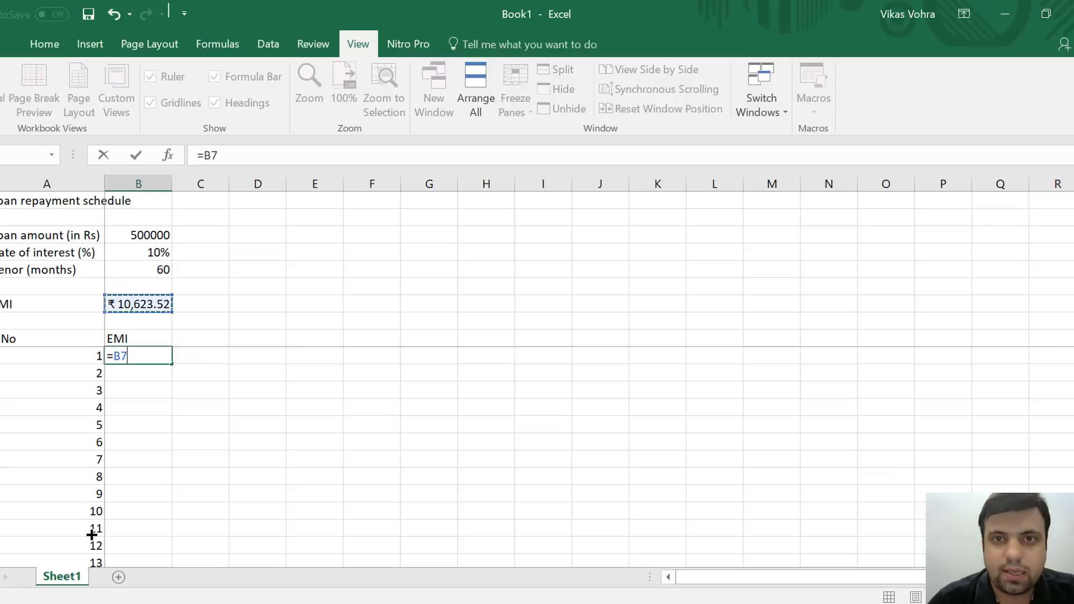
pyautogui.press('F4')
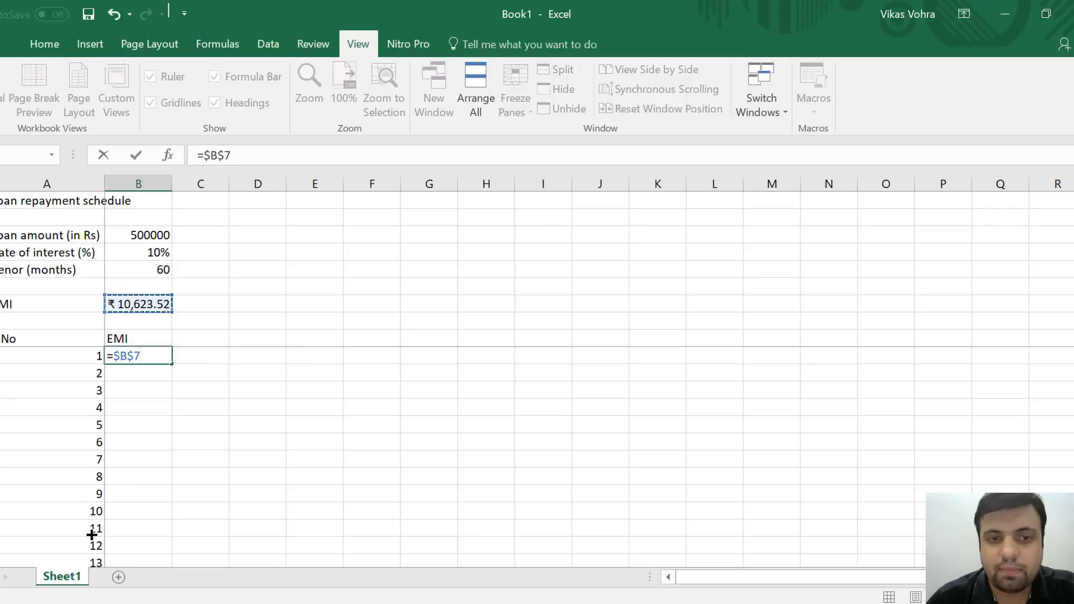
pyautogui.press('Return')
# Copy the EMI formula from B10 down column B to the row of serial number 60
pyautogui.press('Up')
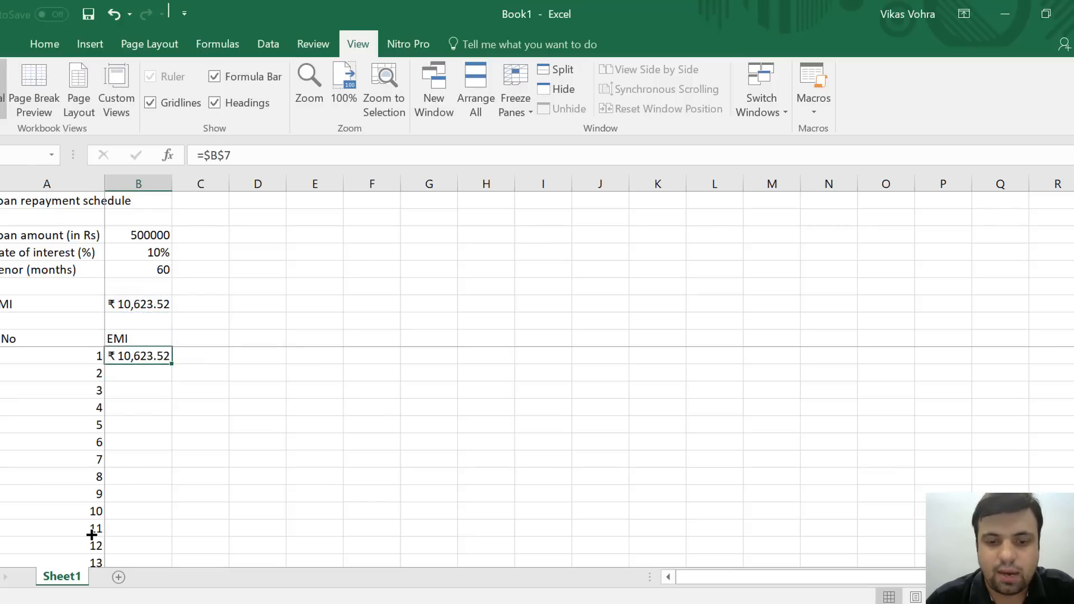
pyautogui.hotkey('ctrl', 'c')
pyautogui.press('Left')
pyautogui.hotkey('ctrl', 'Down')
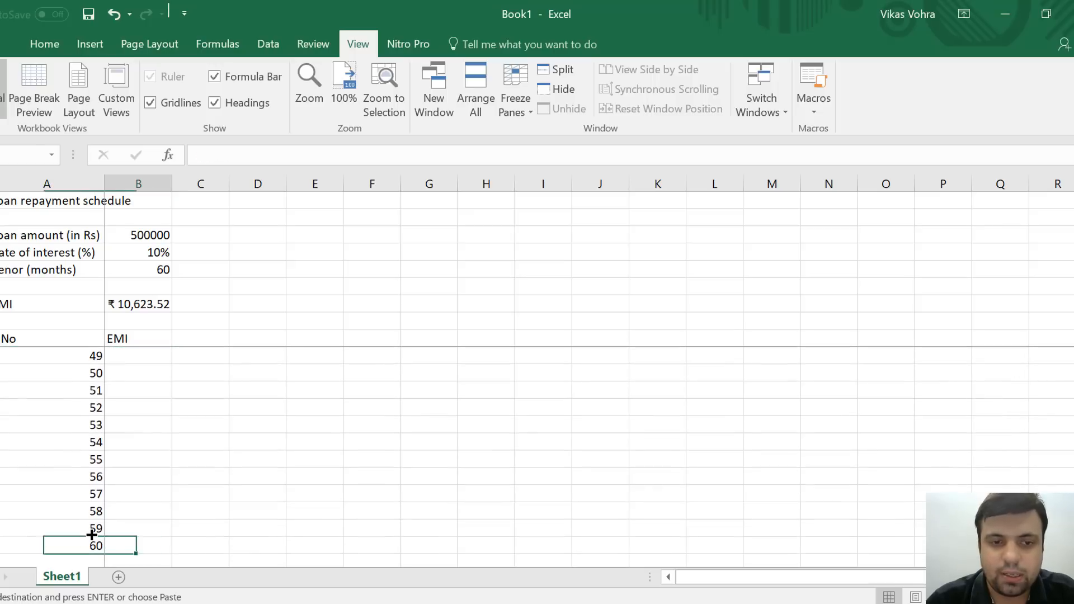
pyautogui.press('Right')
pyautogui.hotkey('ctrl', 'shift', 'Up')
pyautogui.hotkey('shift', 'Down')
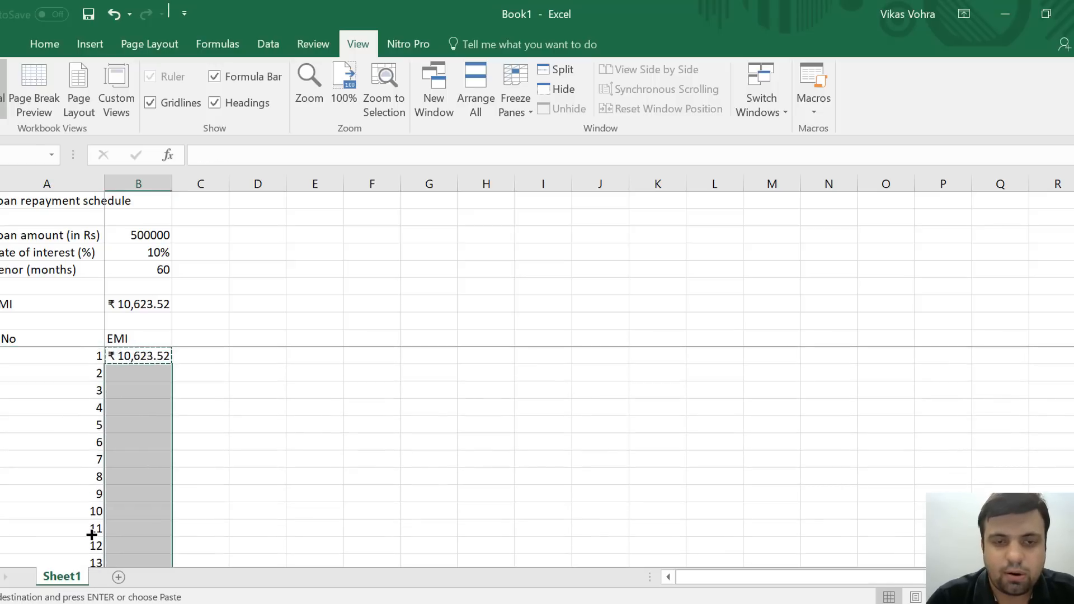
pyautogui.hotkey('ctrl', 'v')
# Check the filled EMI column down to its last rows and back up to the loan inputs
pyautogui.hotkey('ctrl', 'Down')
pyautogui.press('Up')
pyautogui.press('Up')
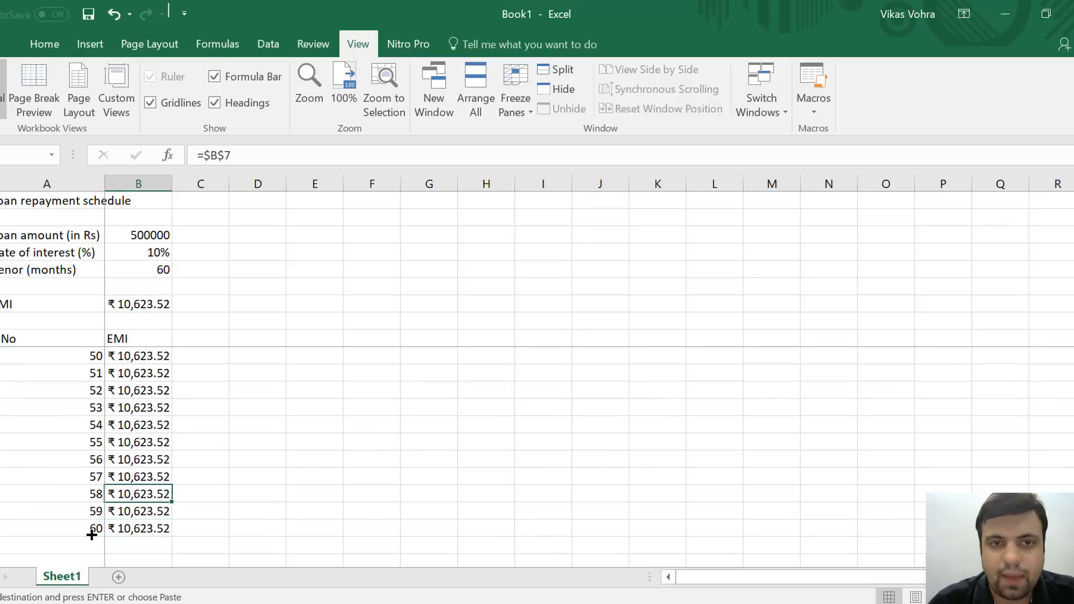
pyautogui.hotkey('ctrl', 'Up')
pyautogui.press('Down')
pyautogui.press('Down')
pyautogui.press('Down')
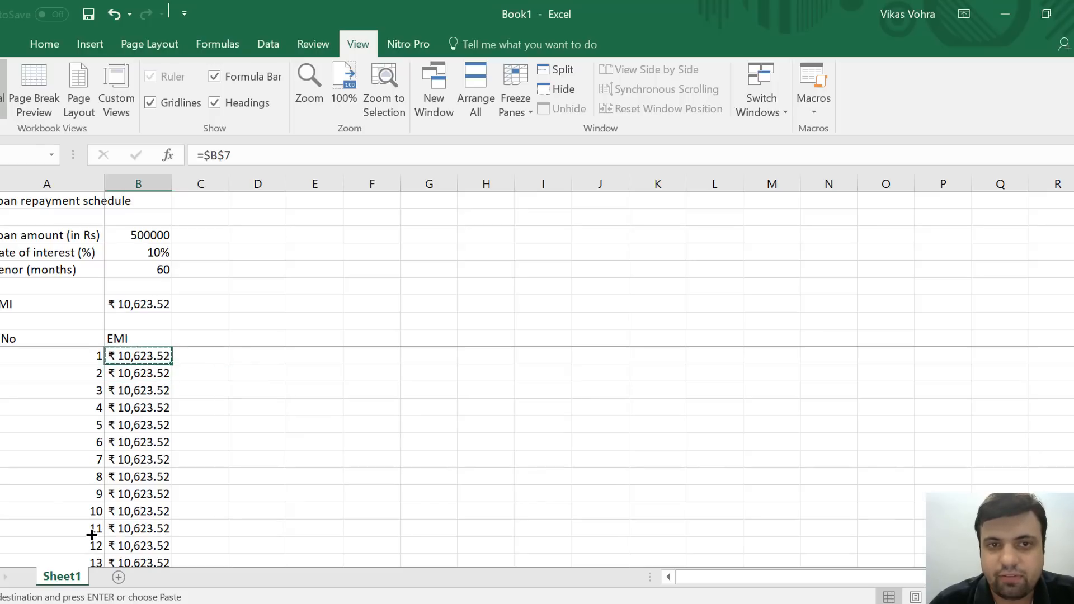
pyautogui.press('Down')
pyautogui.press('Down')
pyautogui.press('Down')
pyautogui.press('Down')
pyautogui.press('Down')
pyautogui.press('Down')
pyautogui.press('Down')
pyautogui.press('Down')
pyautogui.press('Down')
pyautogui.press('Down')
pyautogui.press('Down')
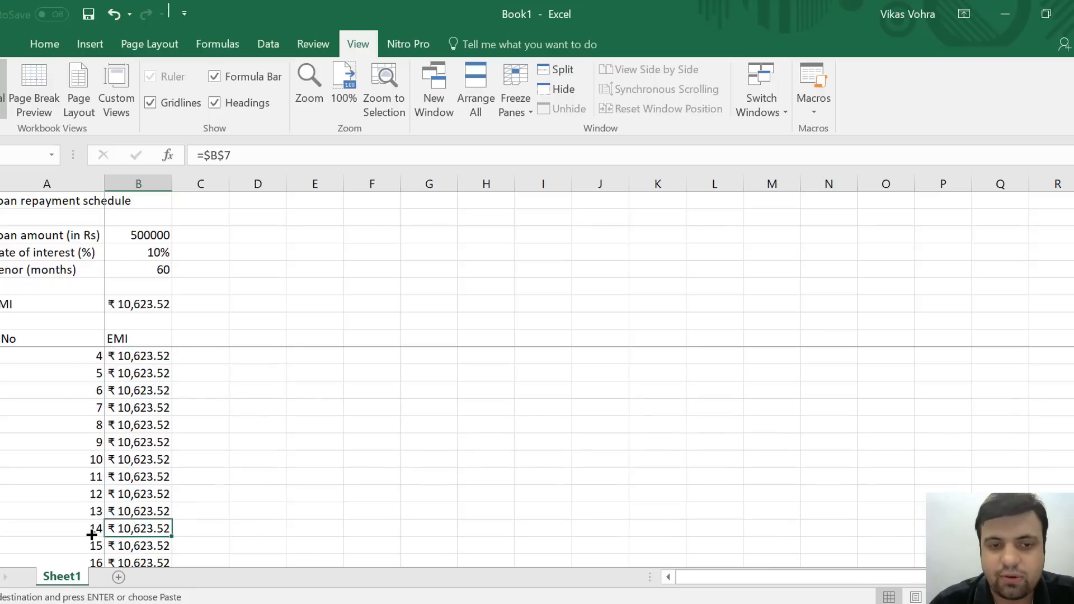
pyautogui.press('Up')
pyautogui.press('Up')
pyautogui.press('Up')
pyautogui.press('Up')
pyautogui.press('Up')
pyautogui.press('Up')
pyautogui.press('Up')
pyautogui.press('Up')
pyautogui.press('Up')
pyautogui.press('Up')
pyautogui.press('Up')
pyautogui.press('Up')
pyautogui.press('Up')
pyautogui.press('Up')
pyautogui.press('Up')
pyautogui.press('Up')
pyautogui.press('Up')
pyautogui.press('Up')
pyautogui.press('Up')
pyautogui.press('Up')
pyautogui.press('Up')
pyautogui.press('Up')
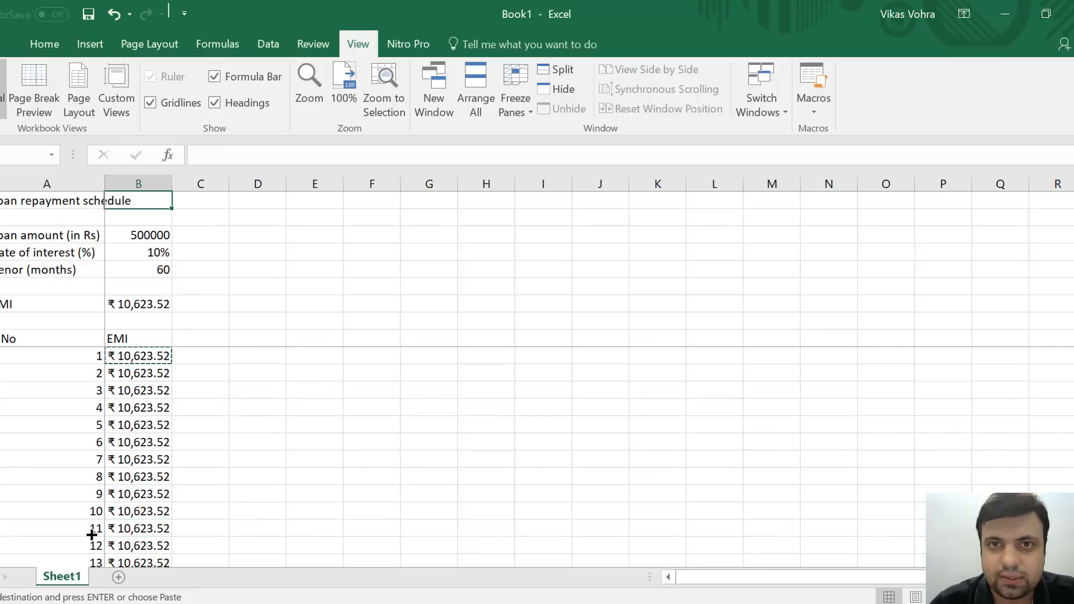
# Enter the column heading Principal o/s at the beginning in cell C9
pyautogui.press('Down')
pyautogui.press('Down')
pyautogui.press('Down')
pyautogui.press('Down')
pyautogui.press('Down')
pyautogui.press('Down')
pyautogui.press('Down')
pyautogui.press('Down')
pyautogui.press('Right')
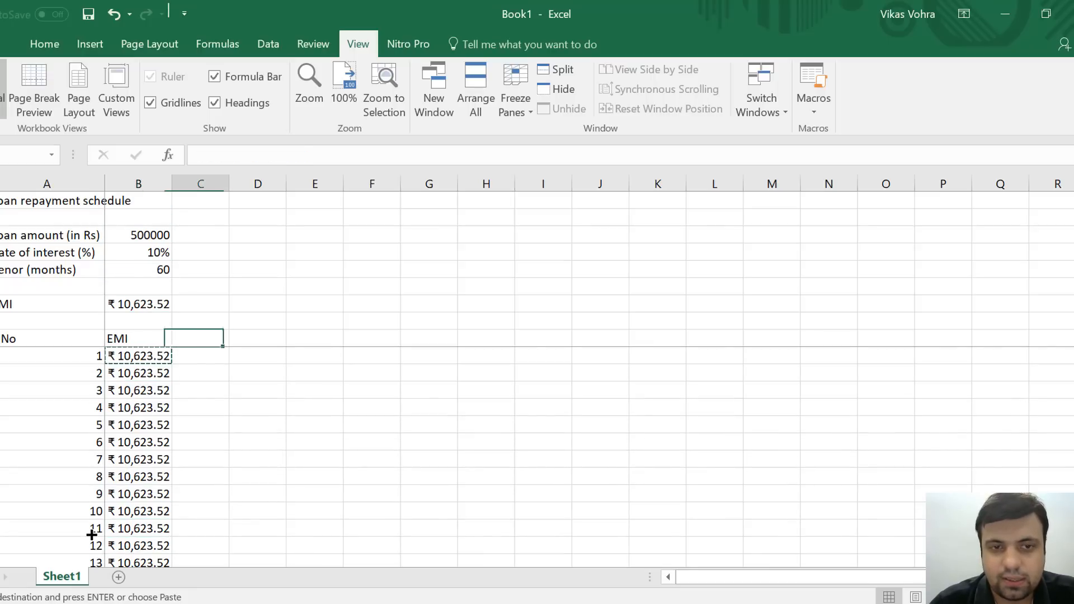
pyautogui.write('Prin')
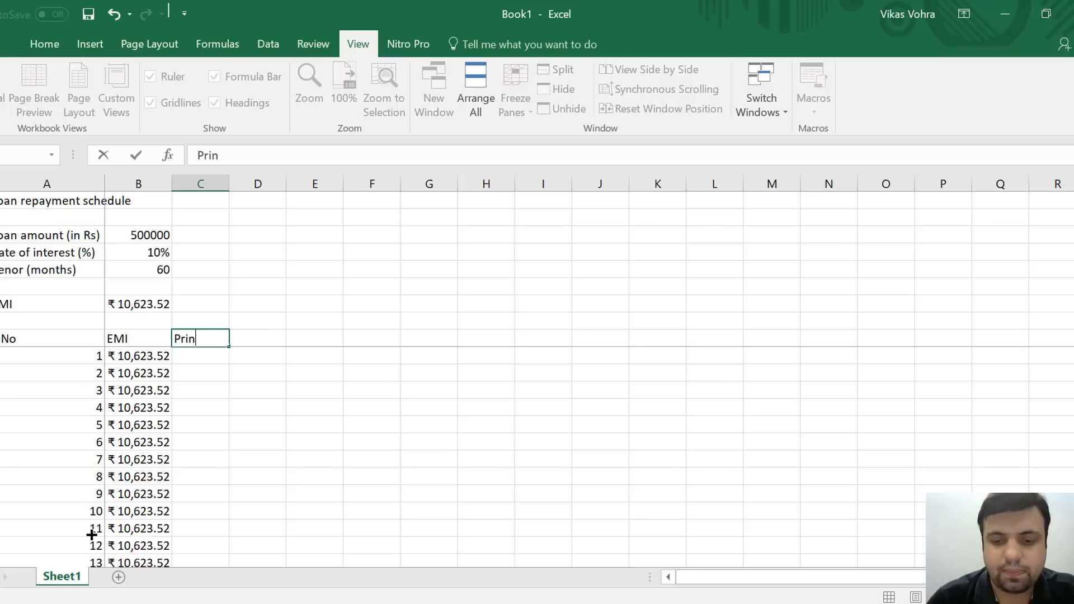
pyautogui.write('ci')
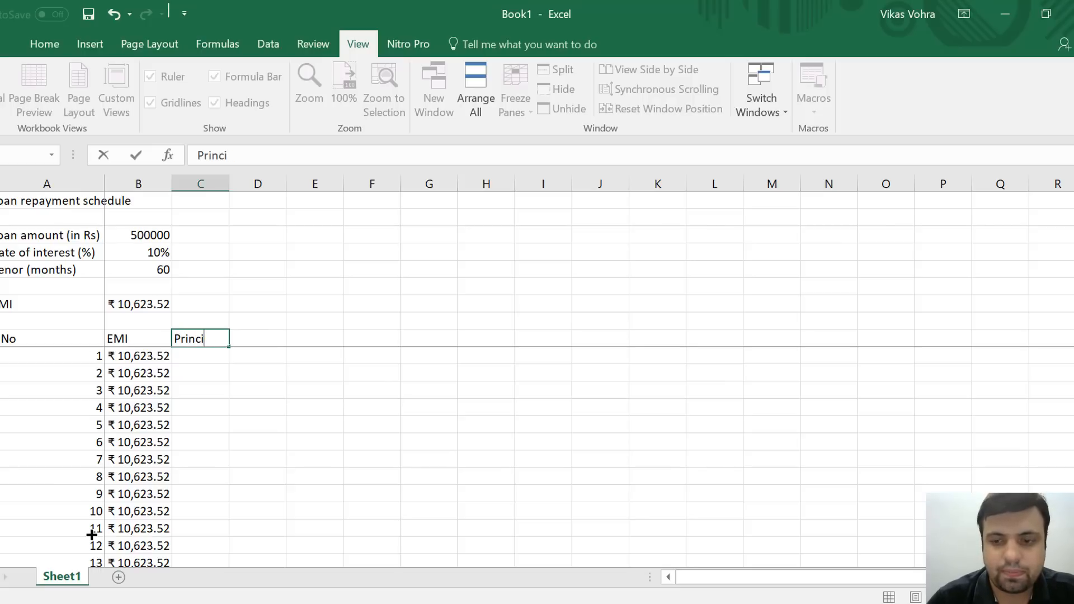
pyautogui.write('pal o/s ')
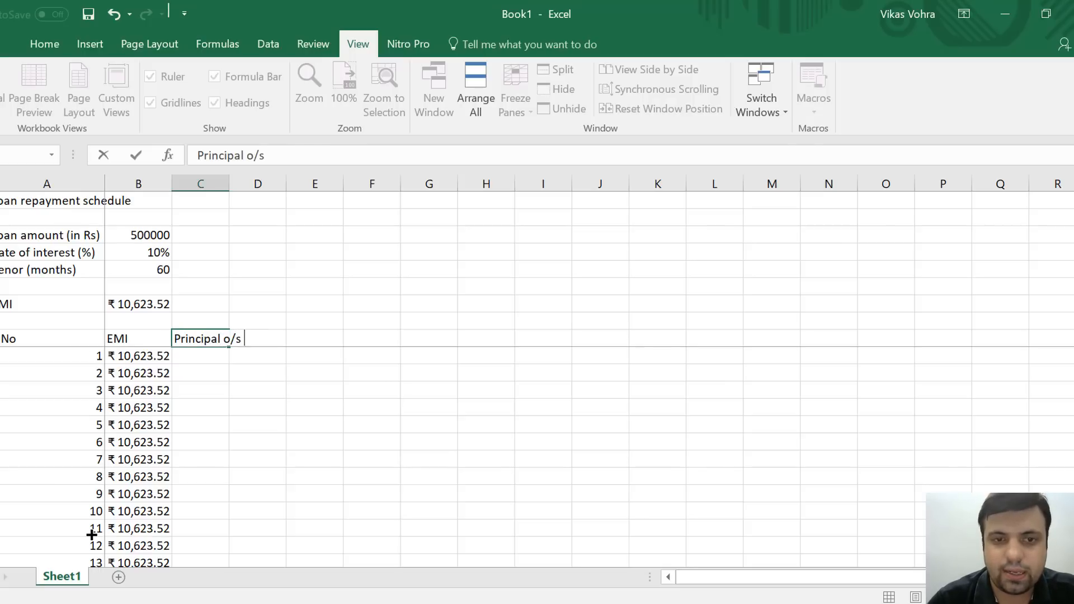
pyautogui.write('at the ')
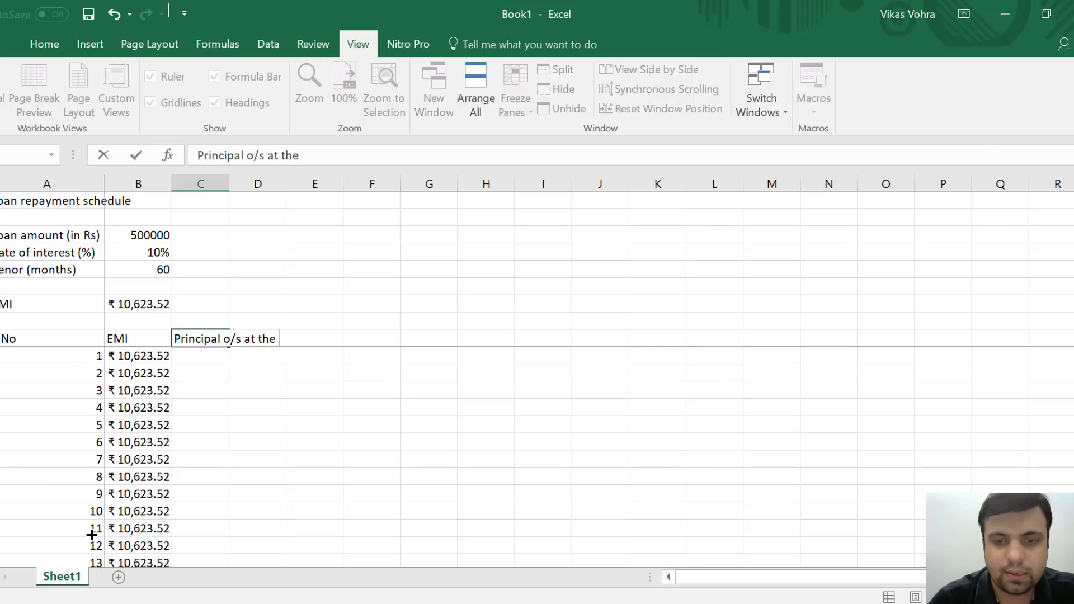
pyautogui.write('beginnn')
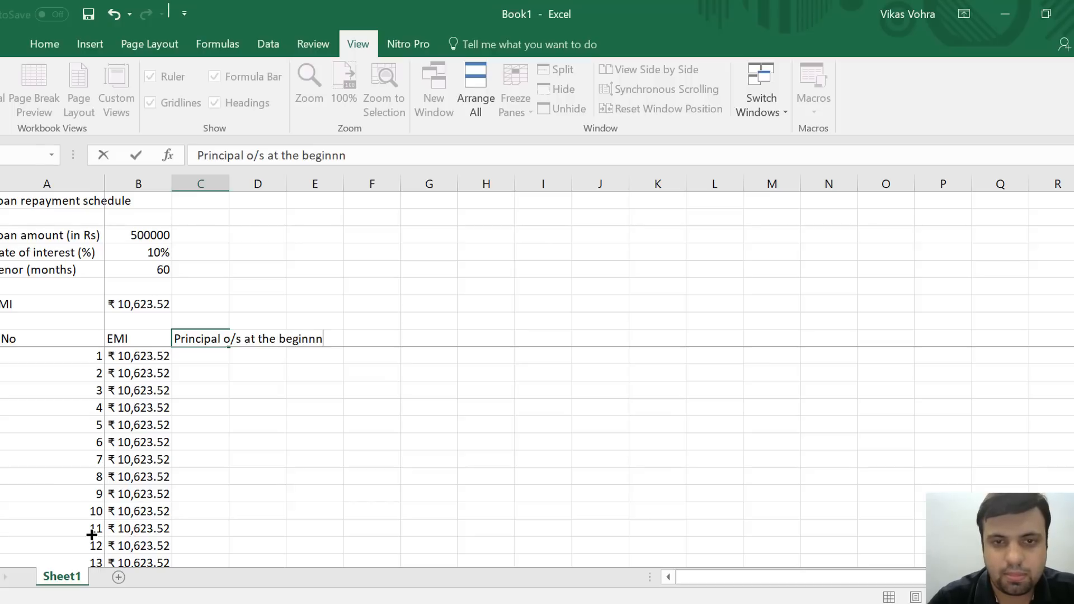
pyautogui.press('BackSpace')
pyautogui.write('ing')
pyautogui.press('Return')
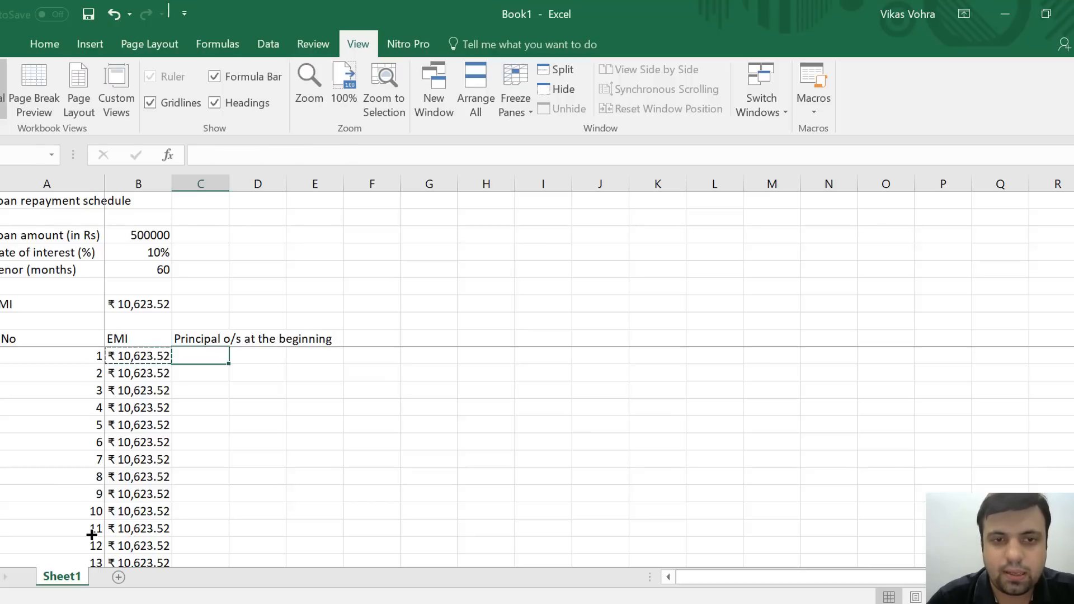
# AutoFit the width of column C to its heading in C9
pyautogui.press('Up')
pyautogui.hotkey('alt', 'o')
pyautogui.press('c')
pyautogui.press('a')
# Enter the formula =B3 in cell C10 to bring in the loan amount as the opening principal
pyautogui.press('Down')
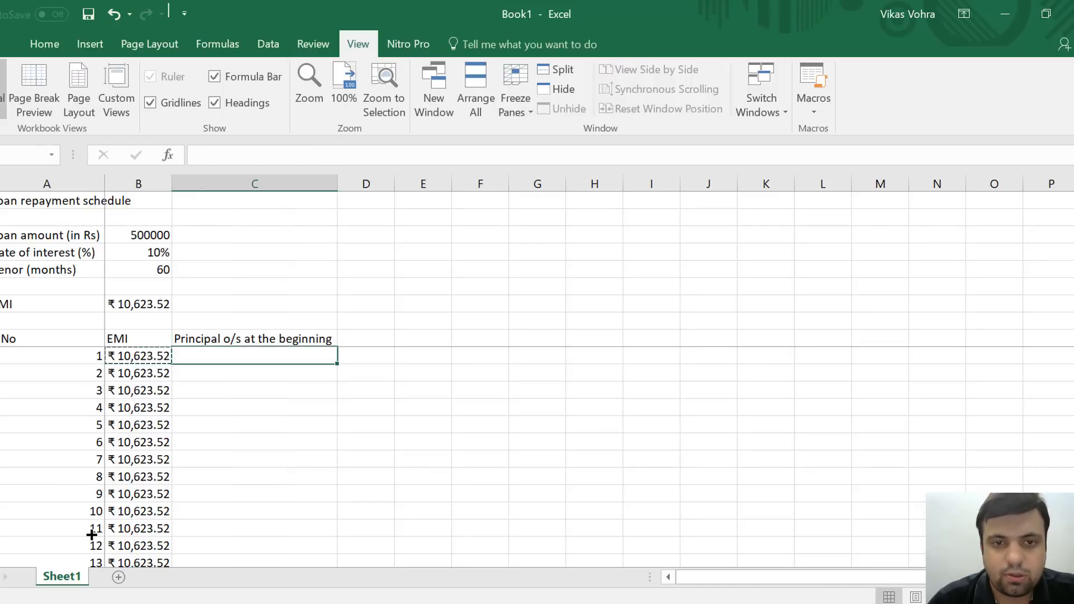
pyautogui.write('=')
pyautogui.press('Left')
pyautogui.press('Up')
pyautogui.press('Up')
pyautogui.press('Up')
pyautogui.press('Up')
pyautogui.press('Up')
pyautogui.press('Up')
pyautogui.press('Up')
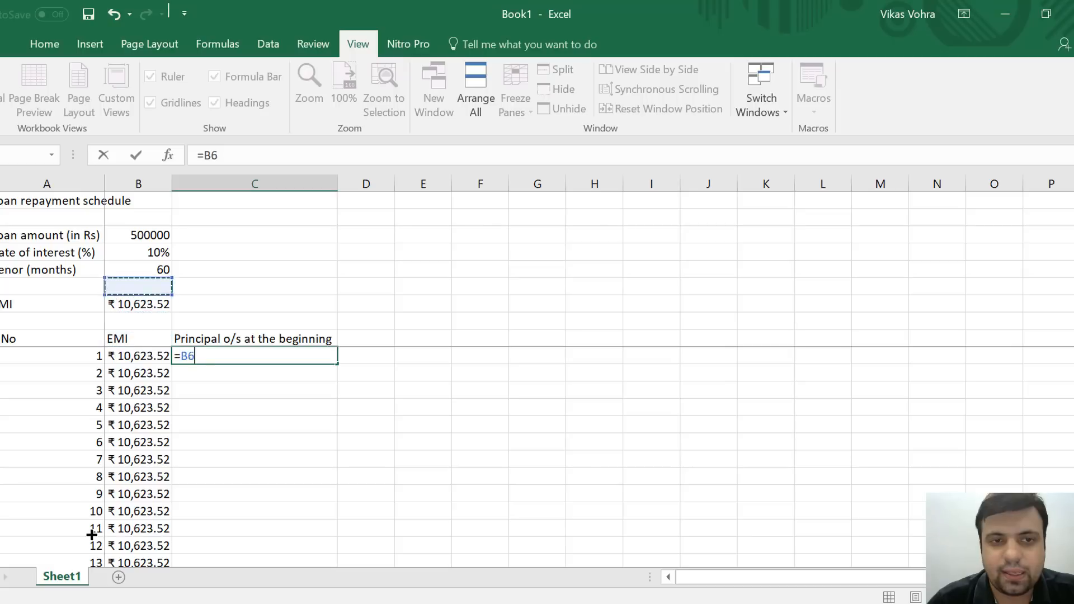
pyautogui.press('Return')
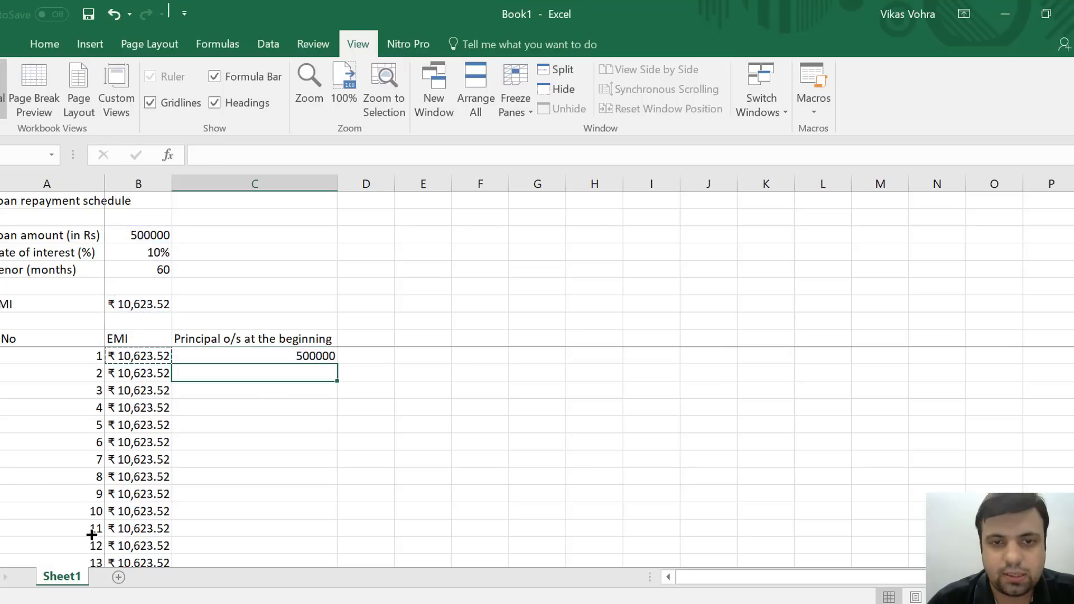
# Enter the column heading Interest in cell D9
pyautogui.press('Up')
pyautogui.press('Up')
pyautogui.press('Right')
pyautogui.press('Down')
pyautogui.press('Left')
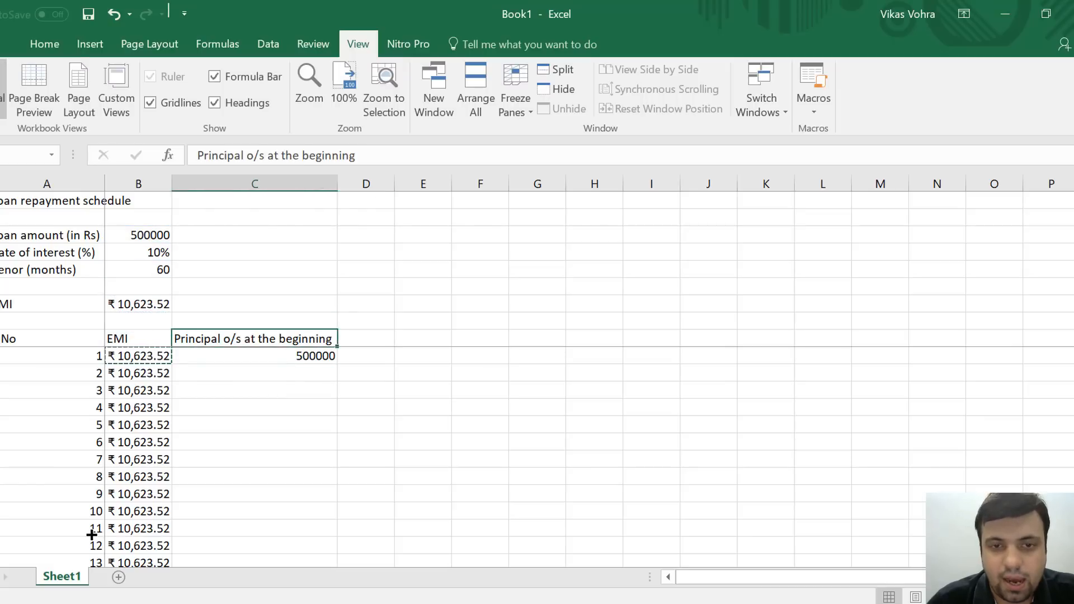
pyautogui.press('Right')
pyautogui.write('In')
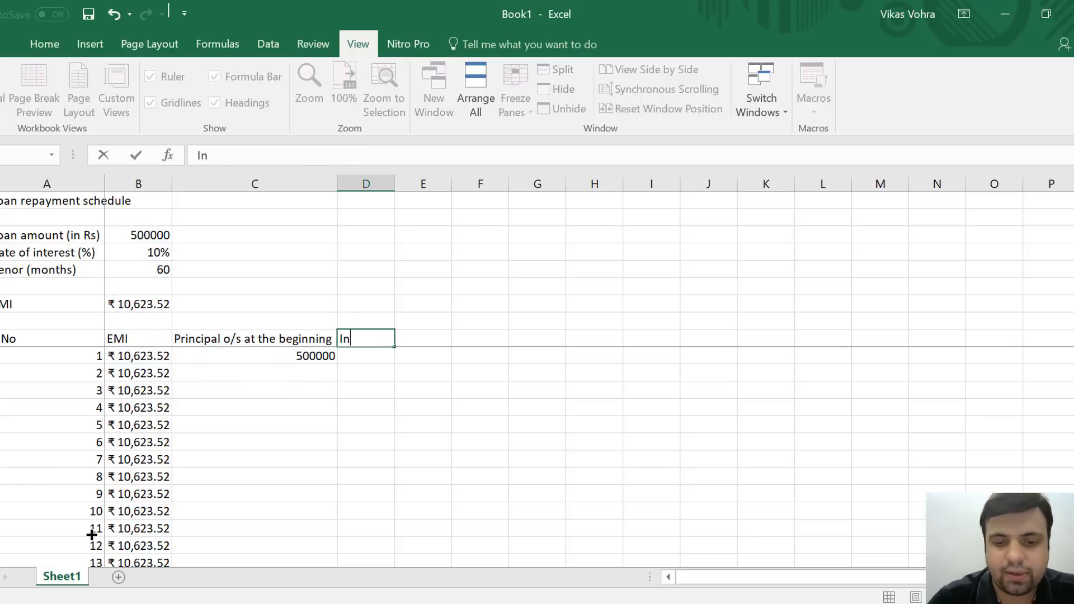
pyautogui.write('terest')
pyautogui.press('Tab')
# Enter the column headings Prinicipal repayment in E9 and O/s balance at the end in F9
pyautogui.write('P')
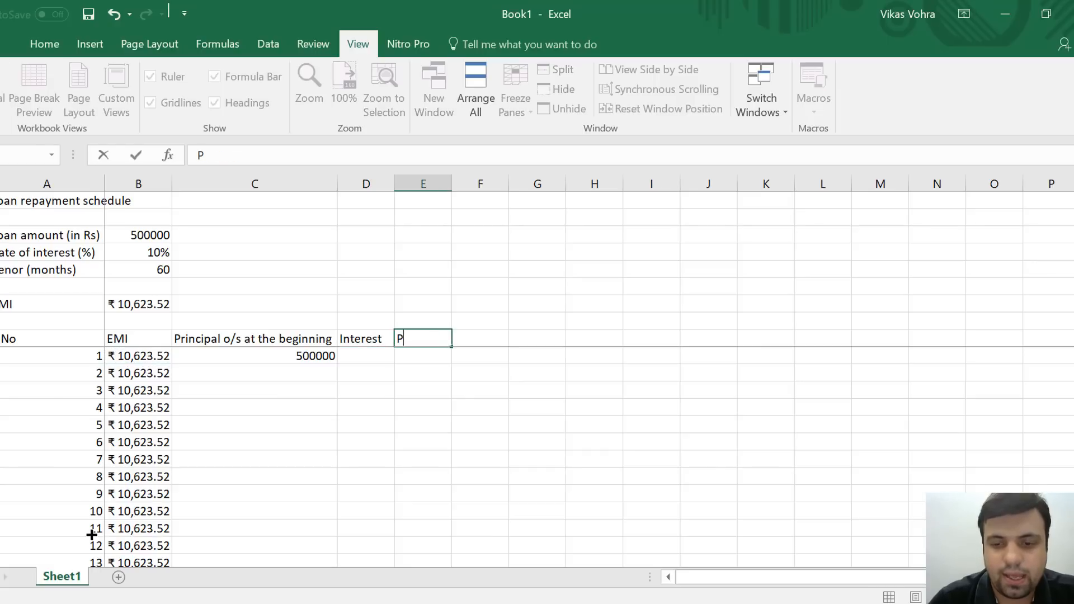
pyautogui.write('rinici')
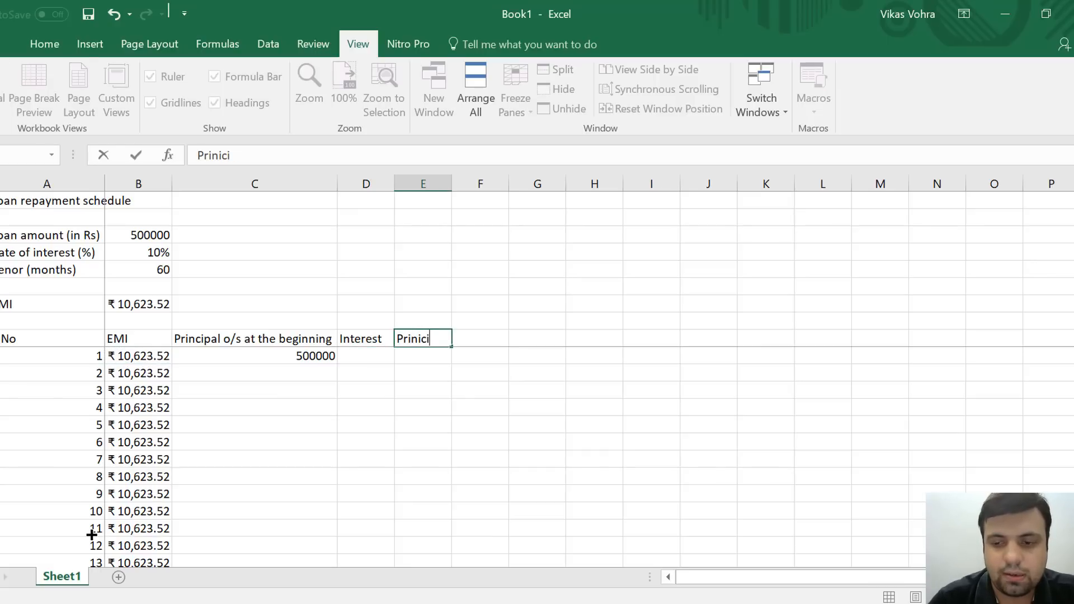
pyautogui.write('pal repayment')
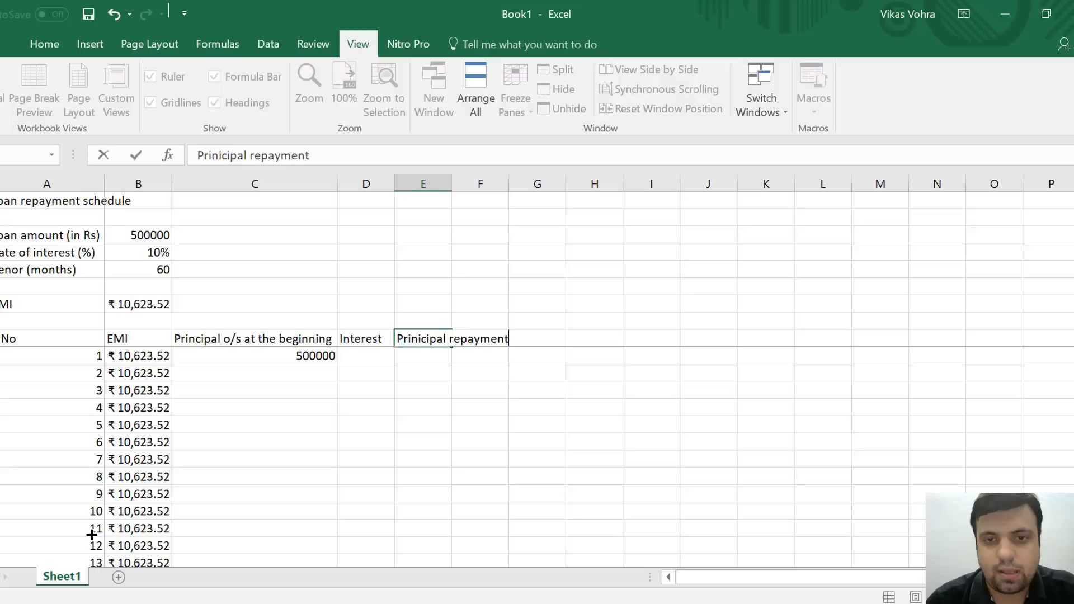
pyautogui.press('Tab')
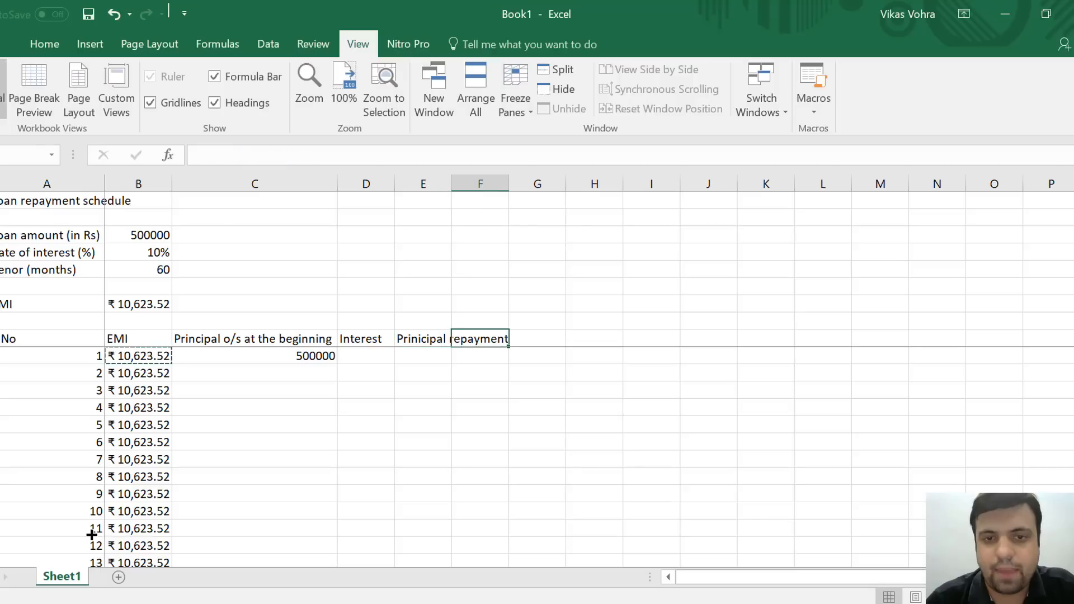
pyautogui.write('O/')
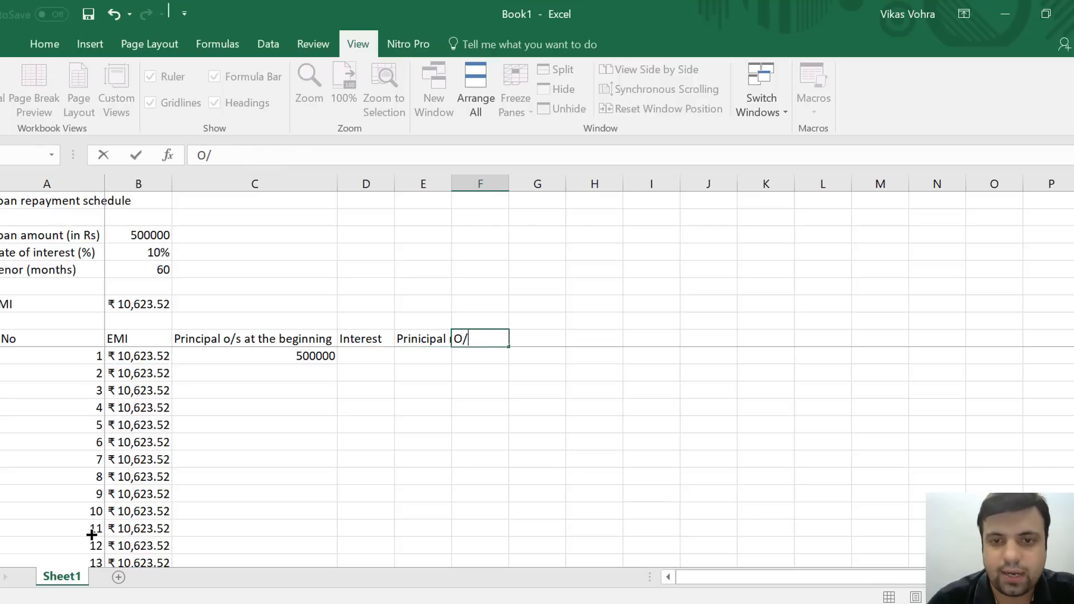
pyautogui.write('s balanc')
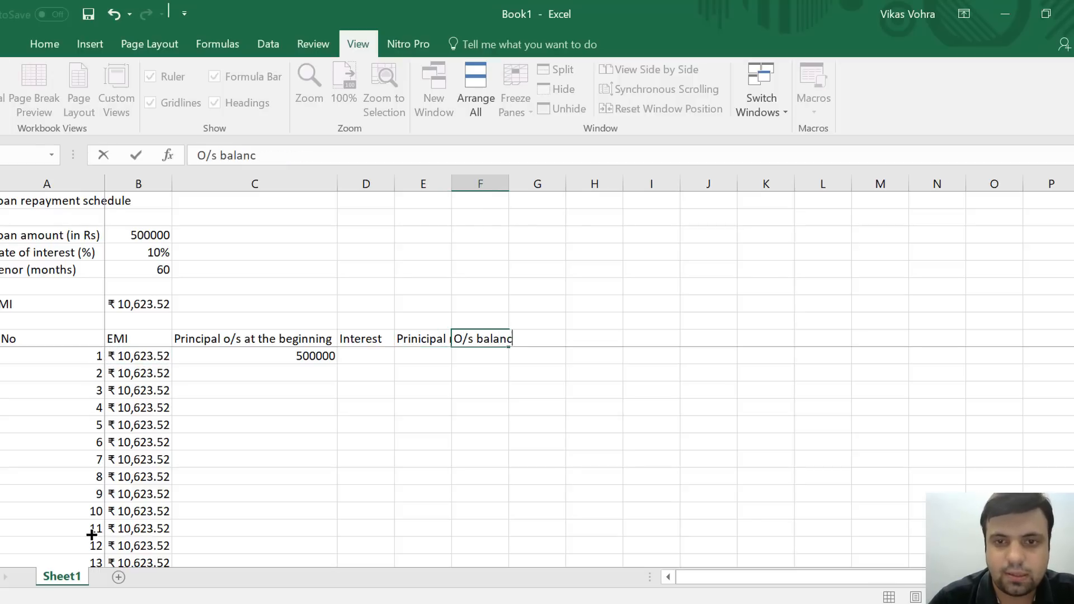
pyautogui.write('e at the end')
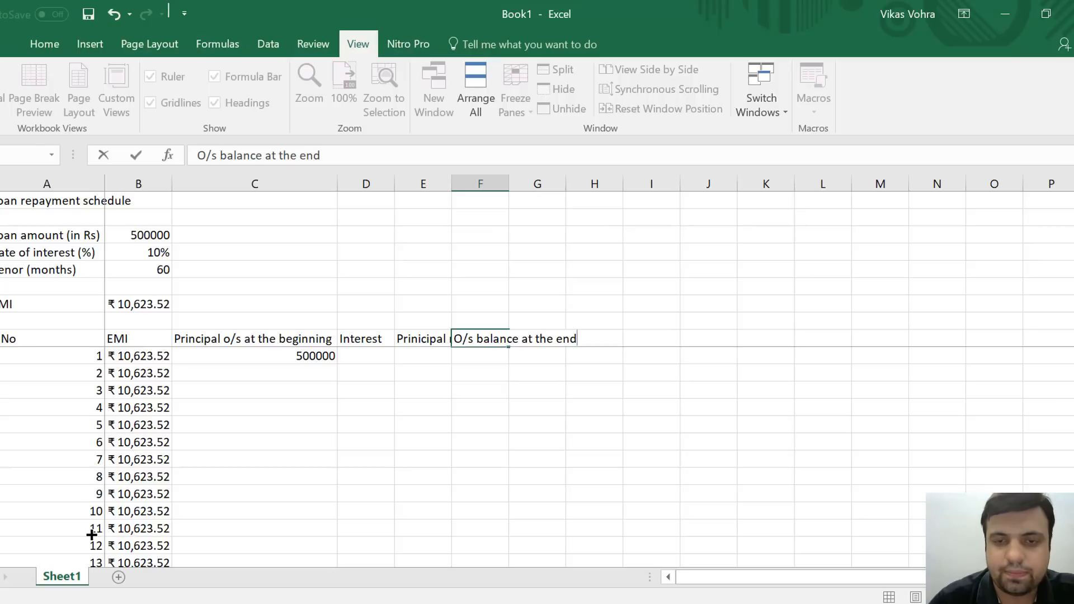
pyautogui.press('Return')
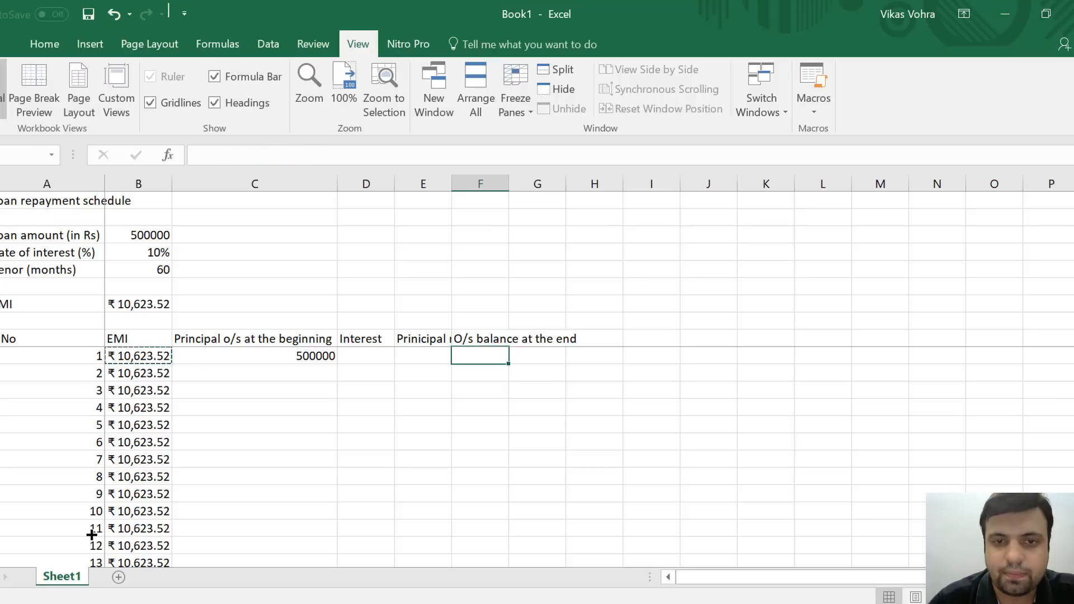
# Review the new headings and the first schedule row in row 10, from the serial number to the principal repayment column
pyautogui.press('Up')
pyautogui.press('Left')
pyautogui.press('Left')
pyautogui.press('Down')
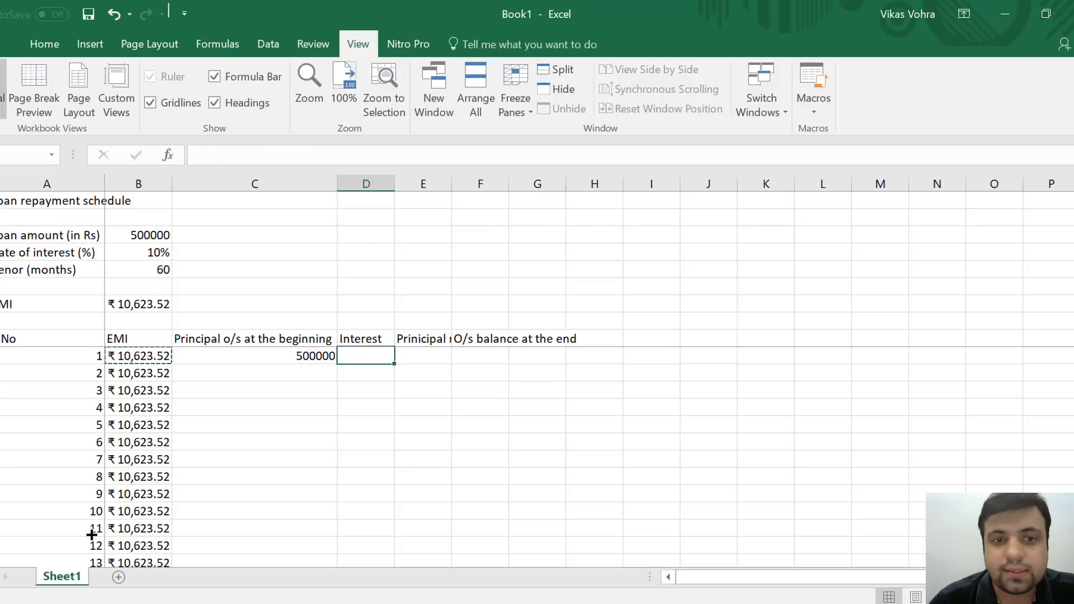
pyautogui.press('Left')
pyautogui.press('Left')
pyautogui.press('Left')
pyautogui.press('Right')
pyautogui.press('Right')
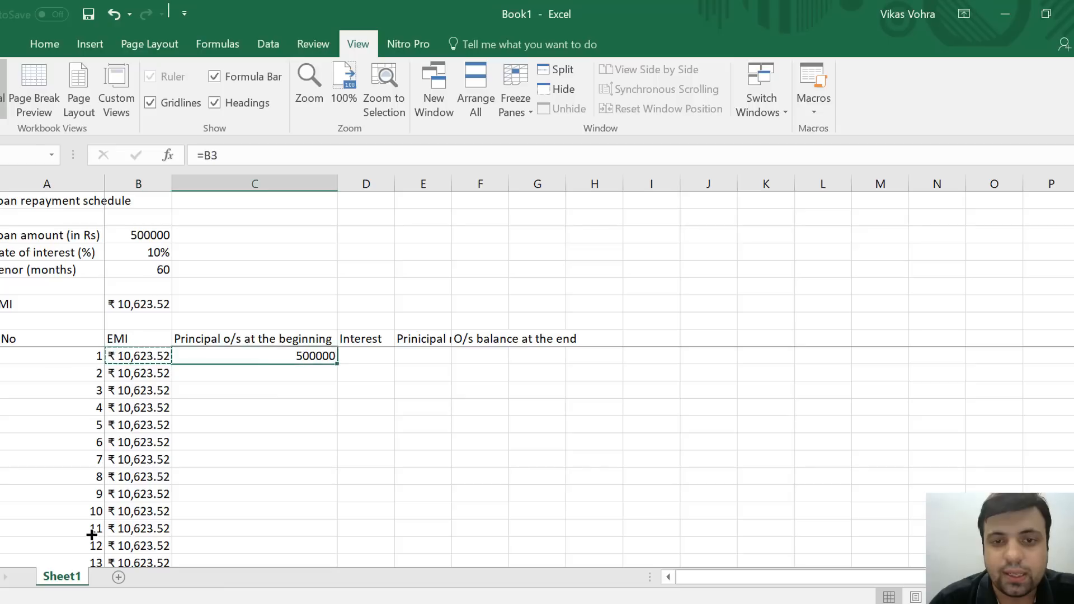
pyautogui.press('Right')
pyautogui.press('Right')
pyautogui.press('Left')
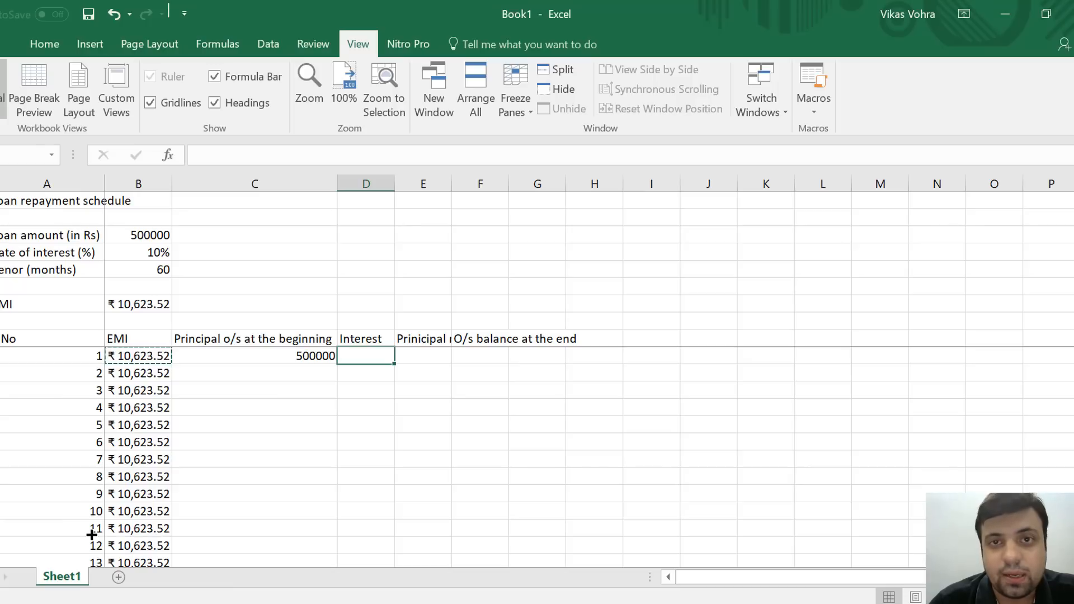
# AutoFit the width of column E to its Prinicipal repayment heading
pyautogui.press('Right')
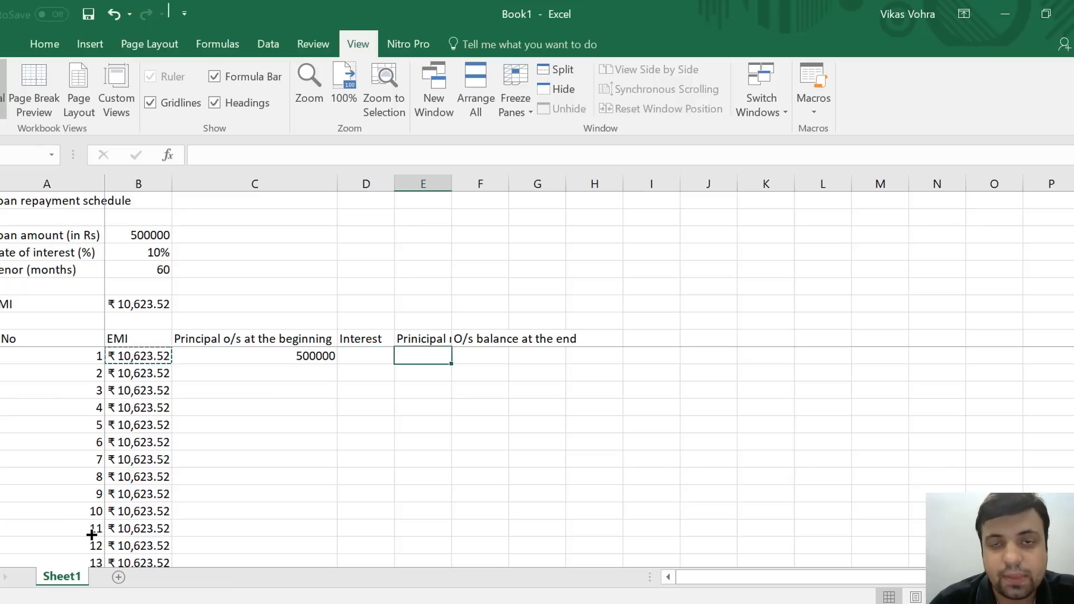
pyautogui.press('Up')
pyautogui.hotkey('alt', 'o')
pyautogui.press('c')
pyautogui.press('a')
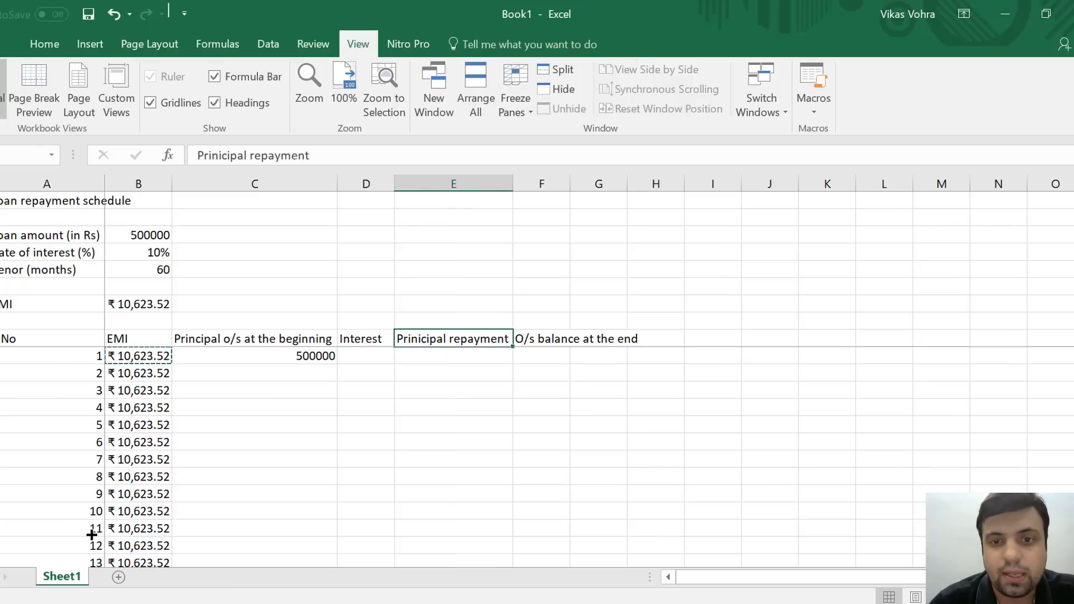
pyautogui.press('Left')
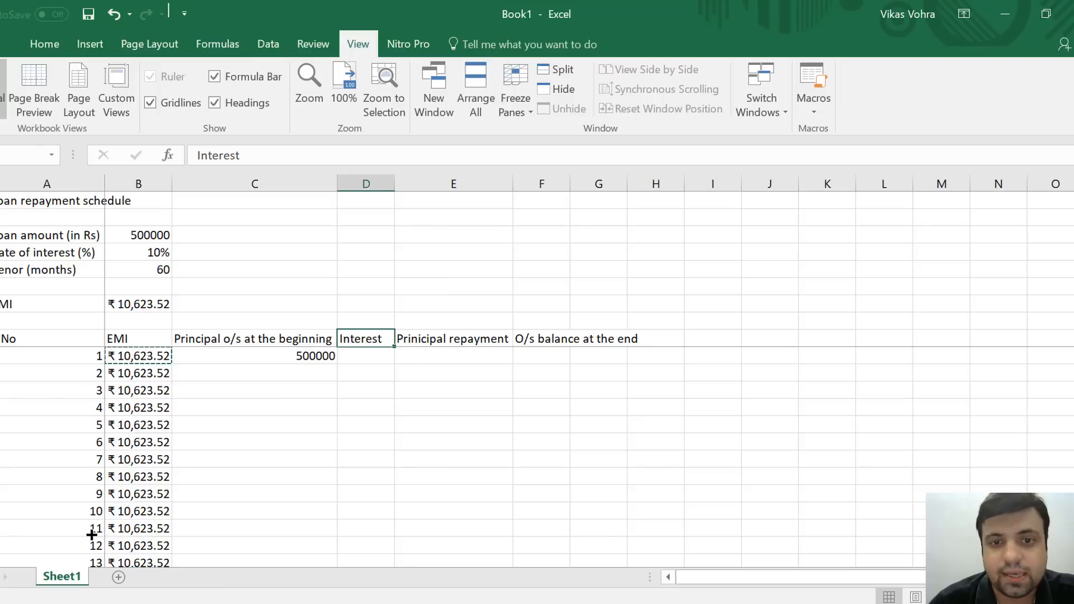
# Begin an IPMT formula in D10 with the absolute interest rate $B$4 divided by 12 as the rate
pyautogui.press('Down')
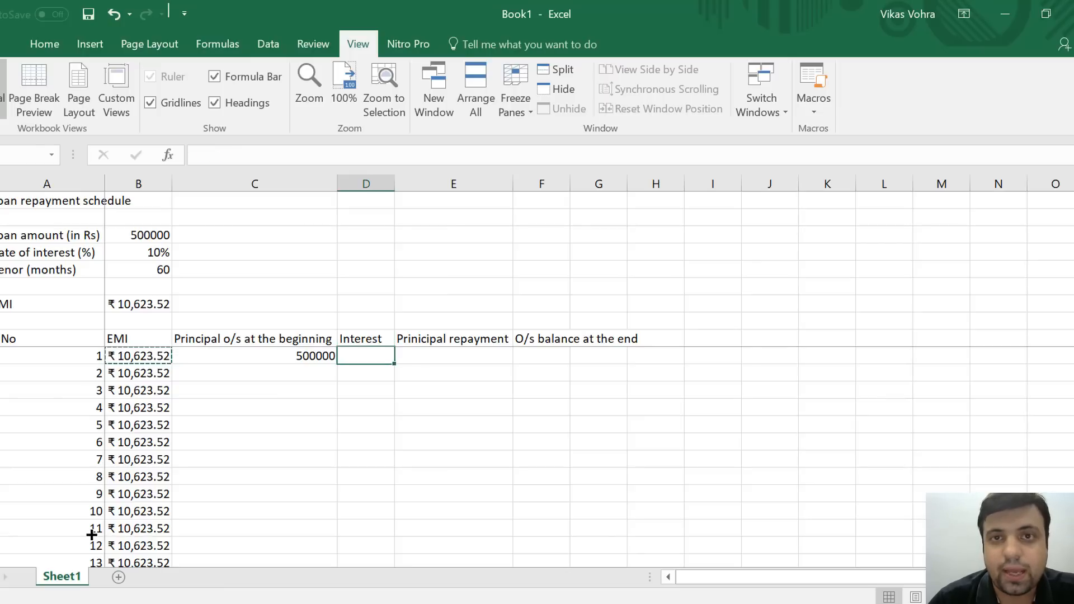
pyautogui.write('=')
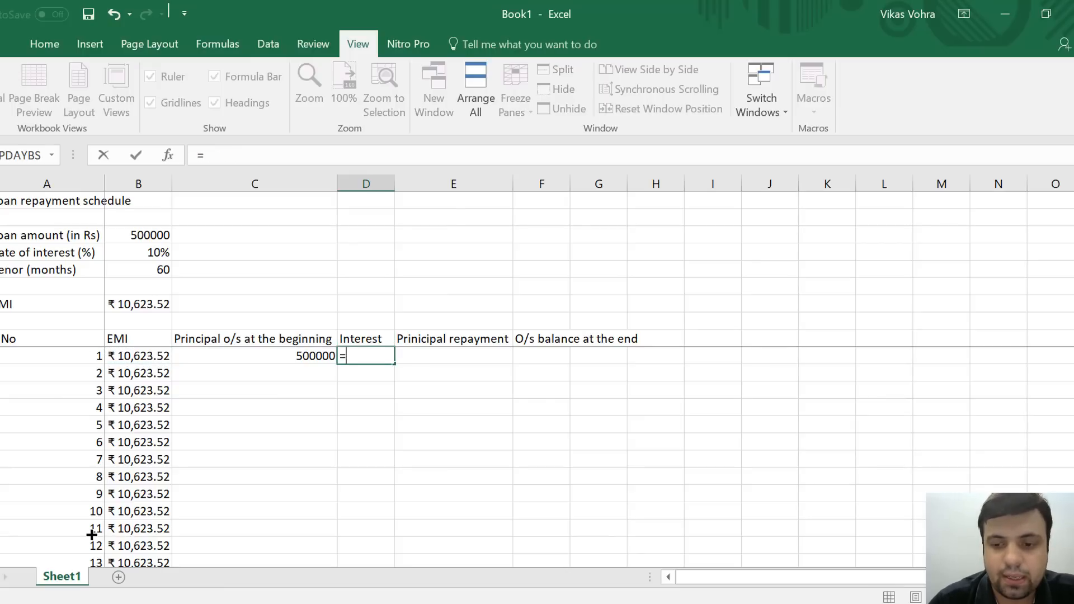
pyautogui.write('im')
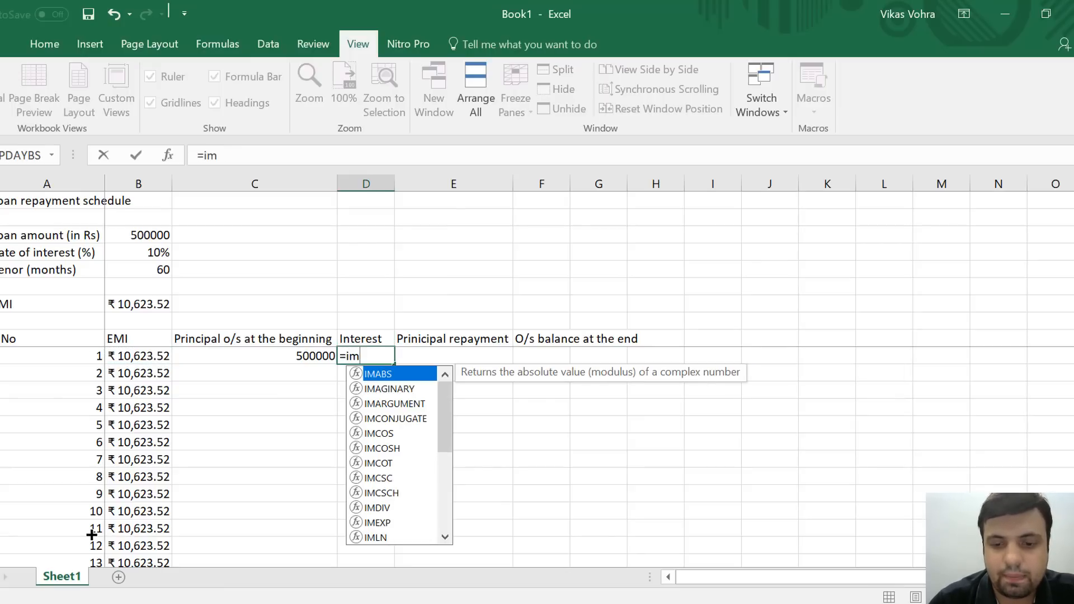
pyautogui.press('BackSpace')
pyautogui.write('pm')
pyautogui.press('Tab')
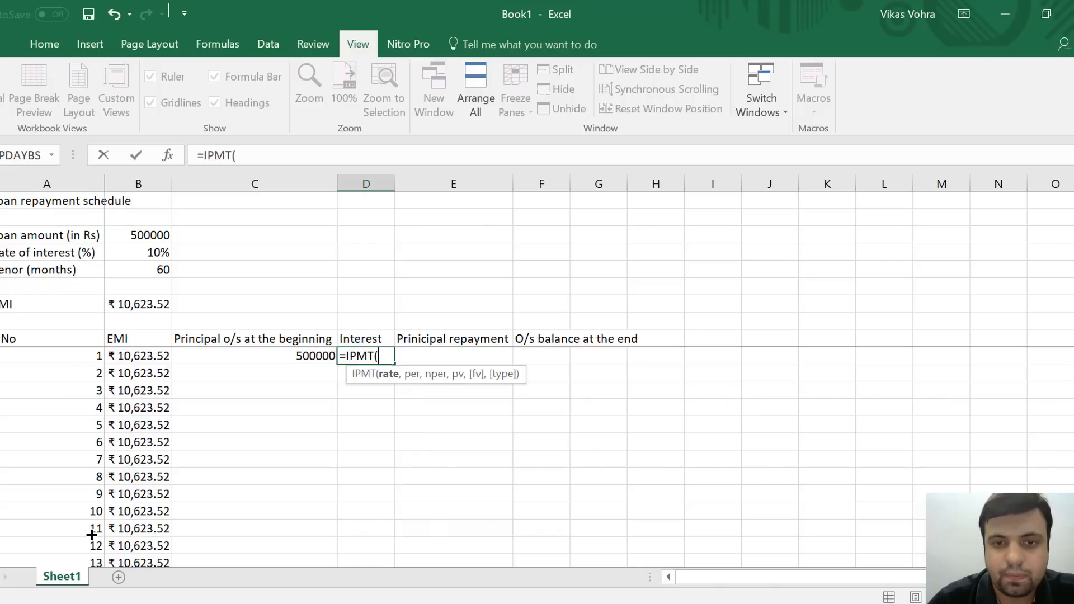
pyautogui.press('Left')
pyautogui.press('Left')
pyautogui.press('Up')
pyautogui.press('Up')
pyautogui.press('Up')
pyautogui.press('Up')
pyautogui.press('Up')
pyautogui.press('Up')
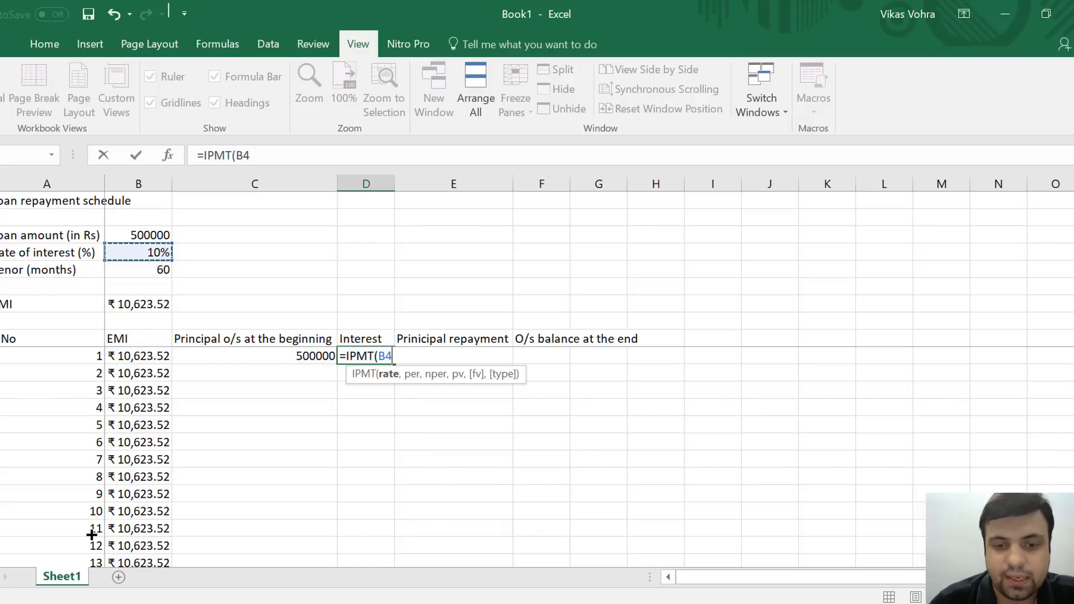
pyautogui.press('F4')
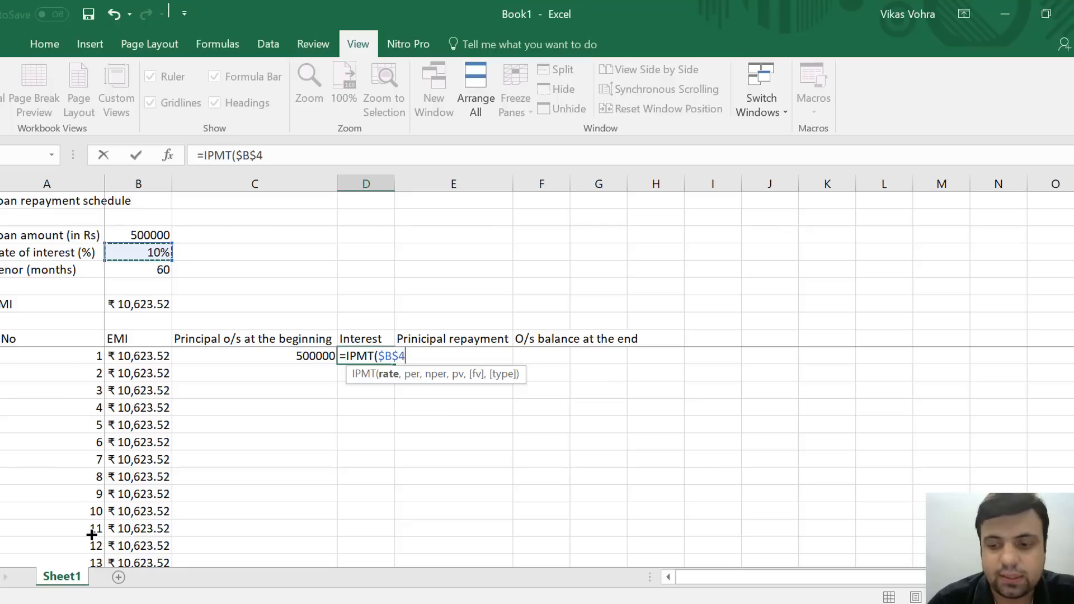
pyautogui.write('/12,')
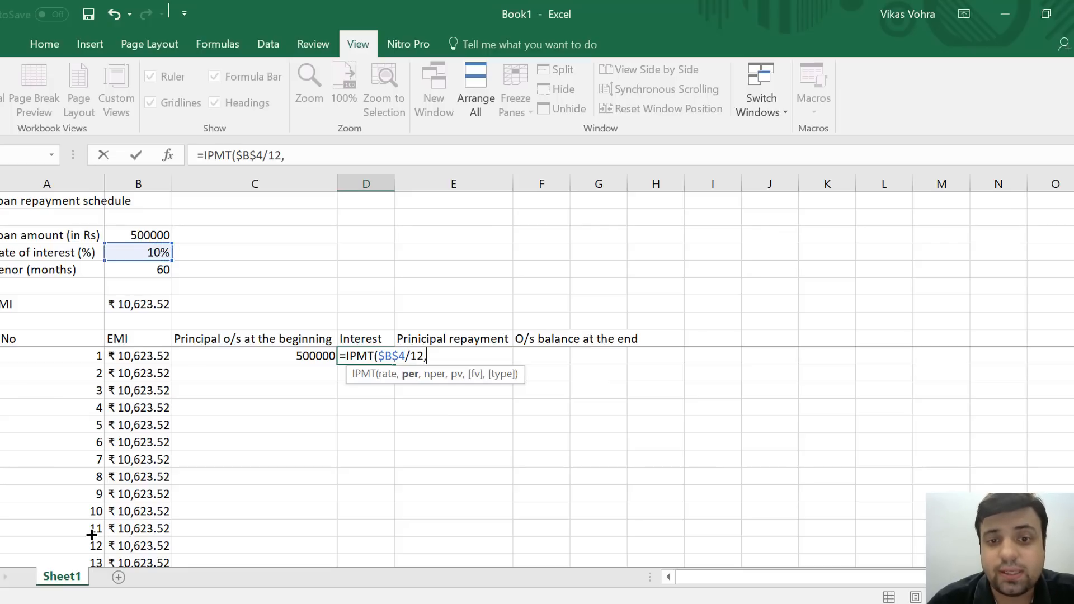
# Add the serial number A10 as the period and the absolute tenor $B$5 as the number of periods in the IPMT formula
pyautogui.press('Left')
pyautogui.press('Left')
pyautogui.press('Left')
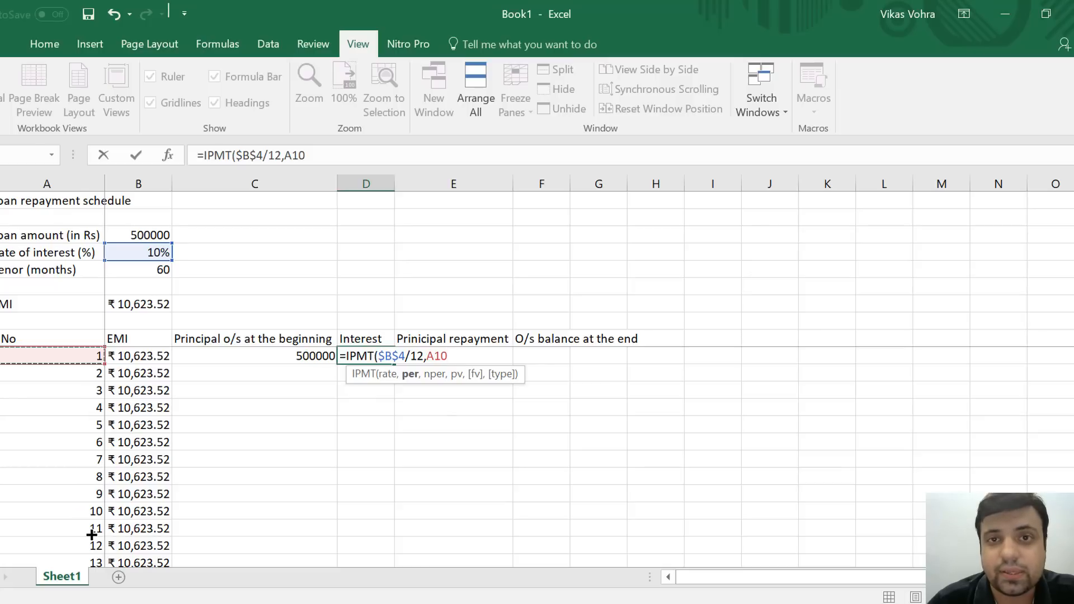
pyautogui.write(',')
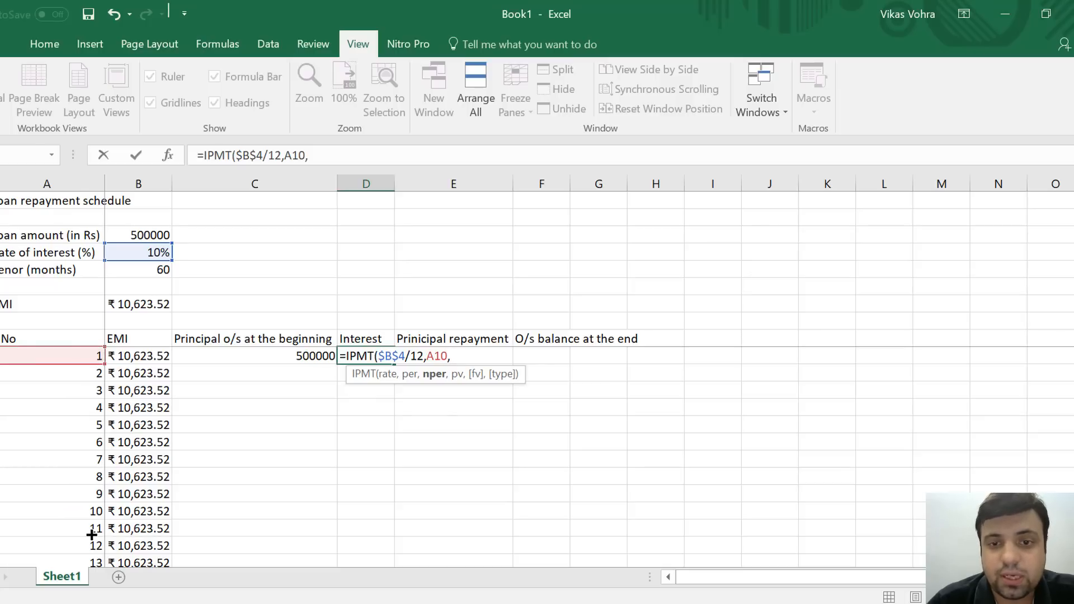
pyautogui.press('Up')
pyautogui.press('Up')
pyautogui.press('Up')
pyautogui.press('Up')
pyautogui.press('Up')
pyautogui.press('Left')
pyautogui.press('Left')
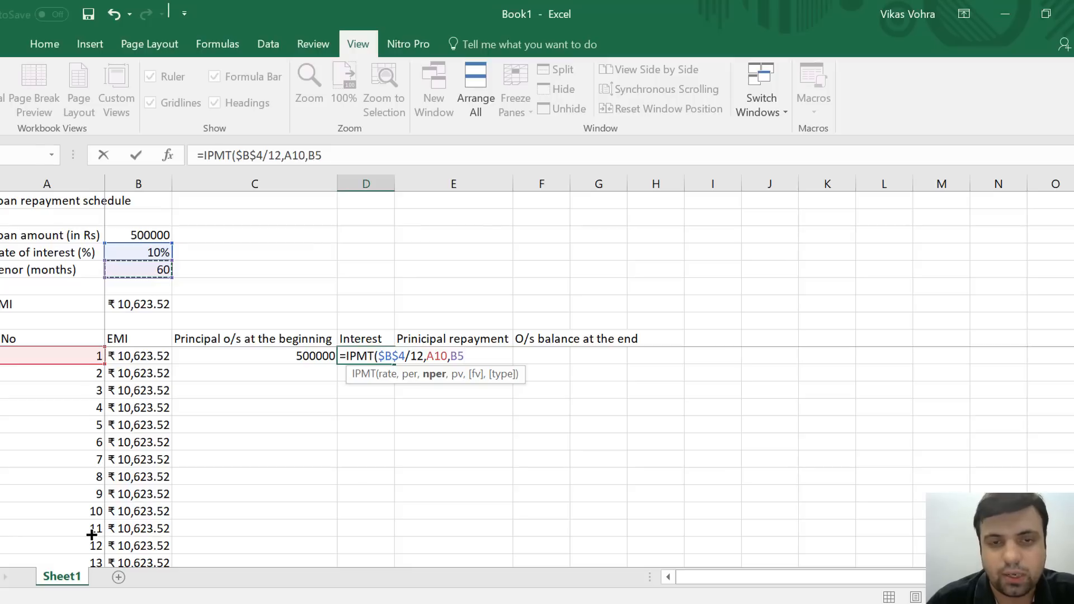
pyautogui.press('F4')
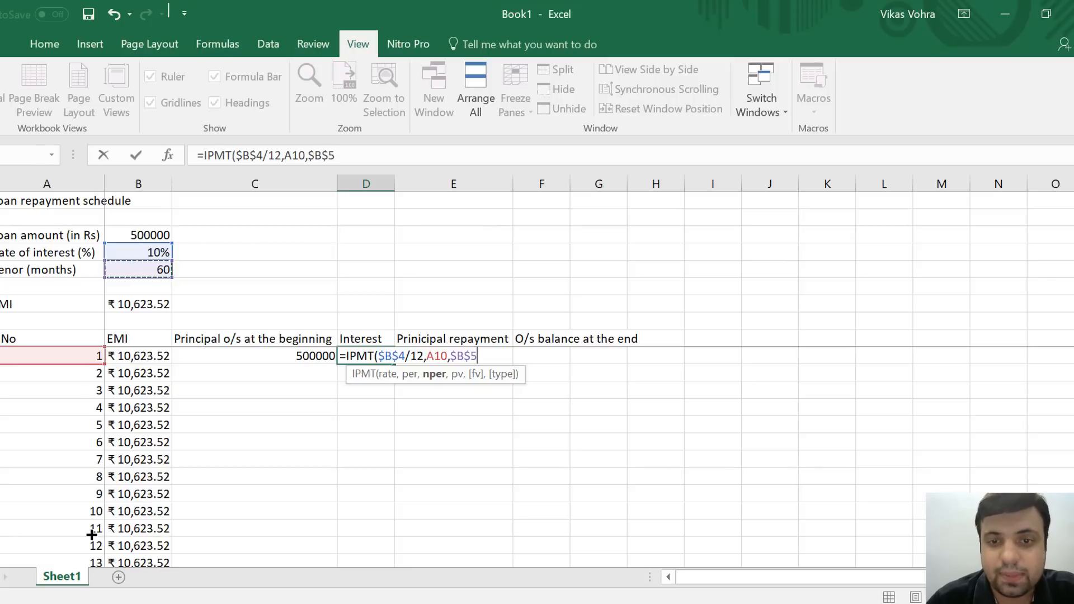
pyautogui.write(',')
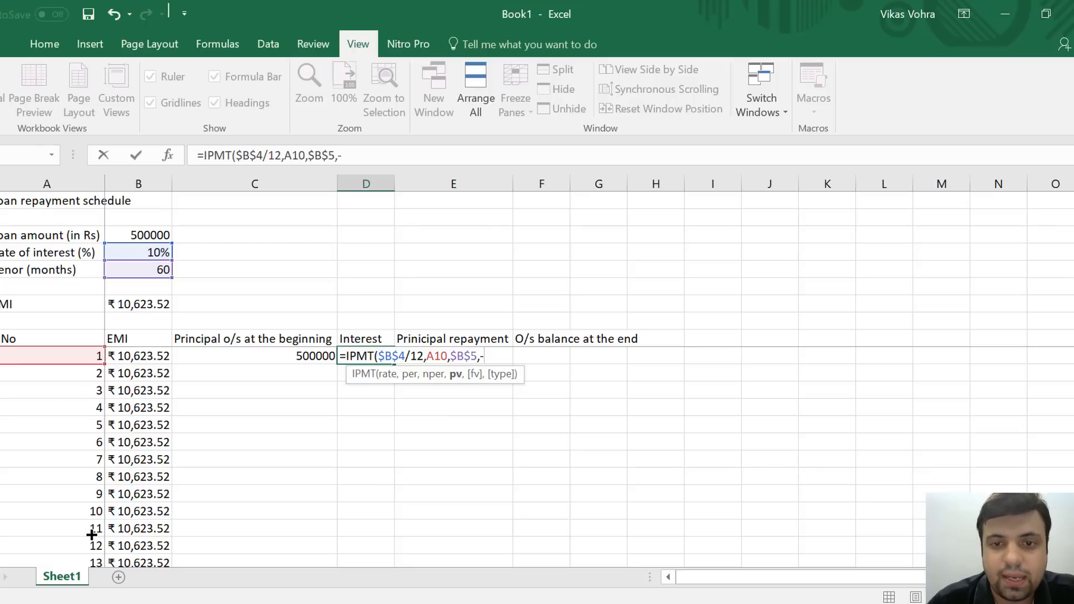
# Complete the IPMT formula in D10 with the negated absolute loan amount -$B$3 as present value, and fit column D to the result
pyautogui.write('-')
pyautogui.press('Left')
pyautogui.press('Up')
pyautogui.press('Up')
pyautogui.press('Up')
pyautogui.press('Up')
pyautogui.press('Up')
pyautogui.press('Up')
pyautogui.press('Up')
pyautogui.press('Left')
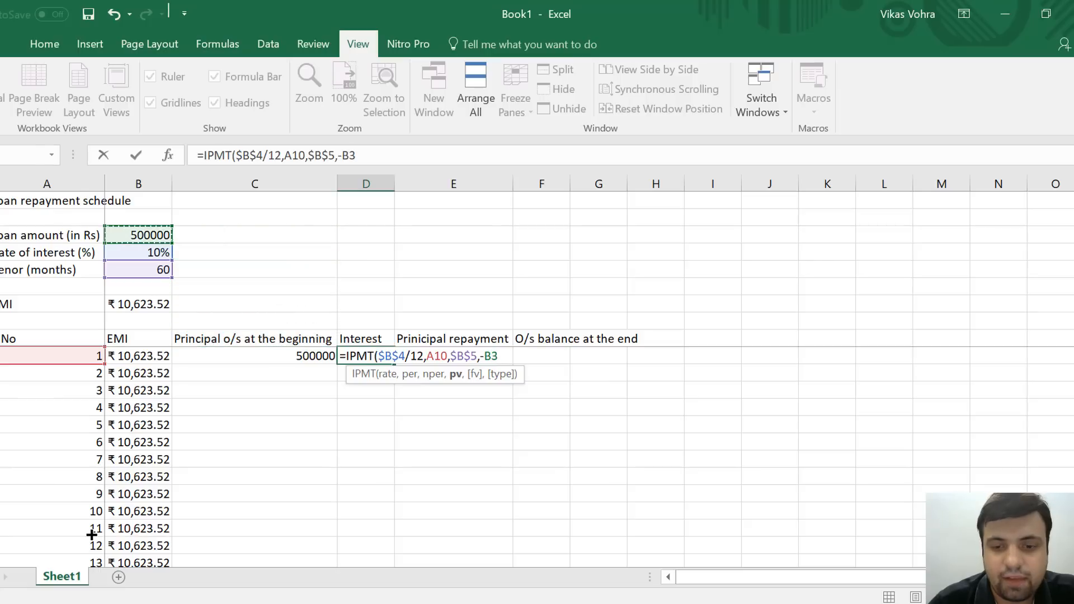
pyautogui.press('F4')
pyautogui.press('Return')
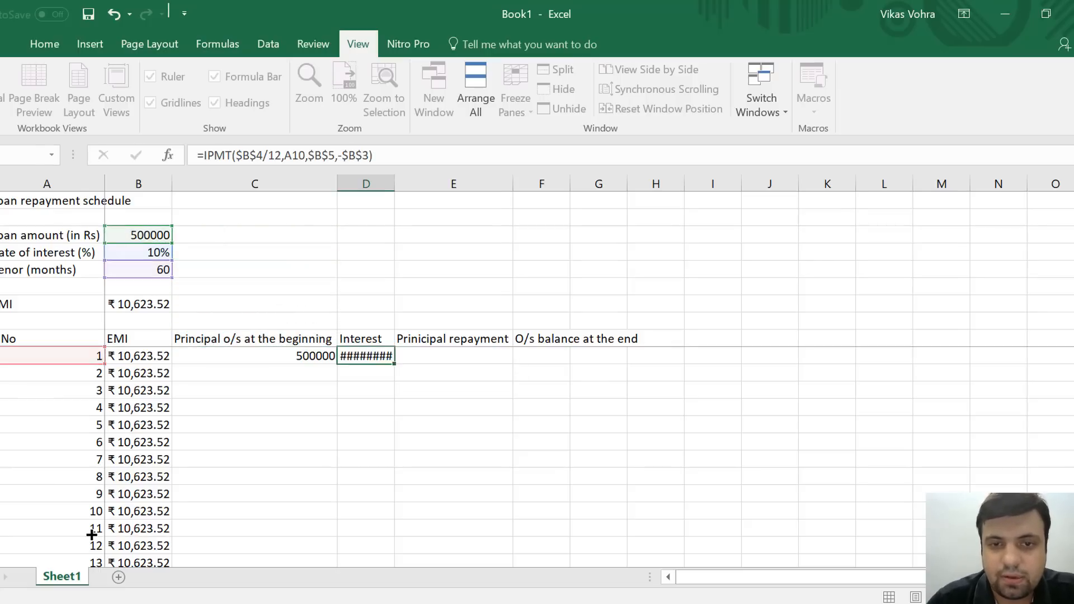
pyautogui.press('Up')
# Calculate the first principal repayment in E10 as EMI minus interest with the formula =B10-D10
pyautogui.press('Right')
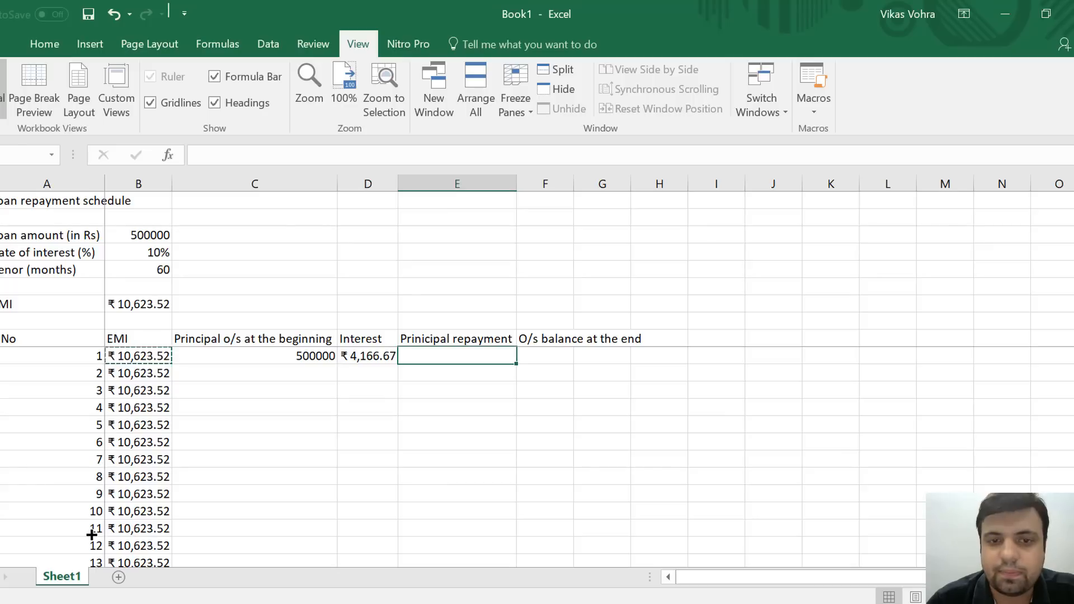
pyautogui.write('=')
pyautogui.press('Left')
pyautogui.press('Left')
pyautogui.press('Left')
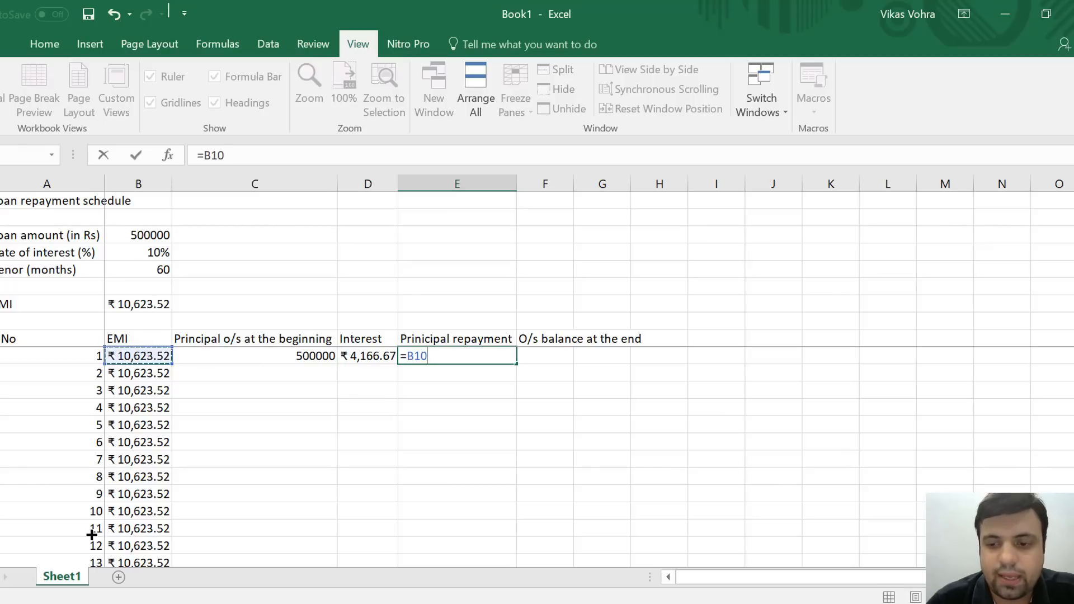
pyautogui.write('-')
pyautogui.press('Left')
pyautogui.press('Return')
pyautogui.press('Up')
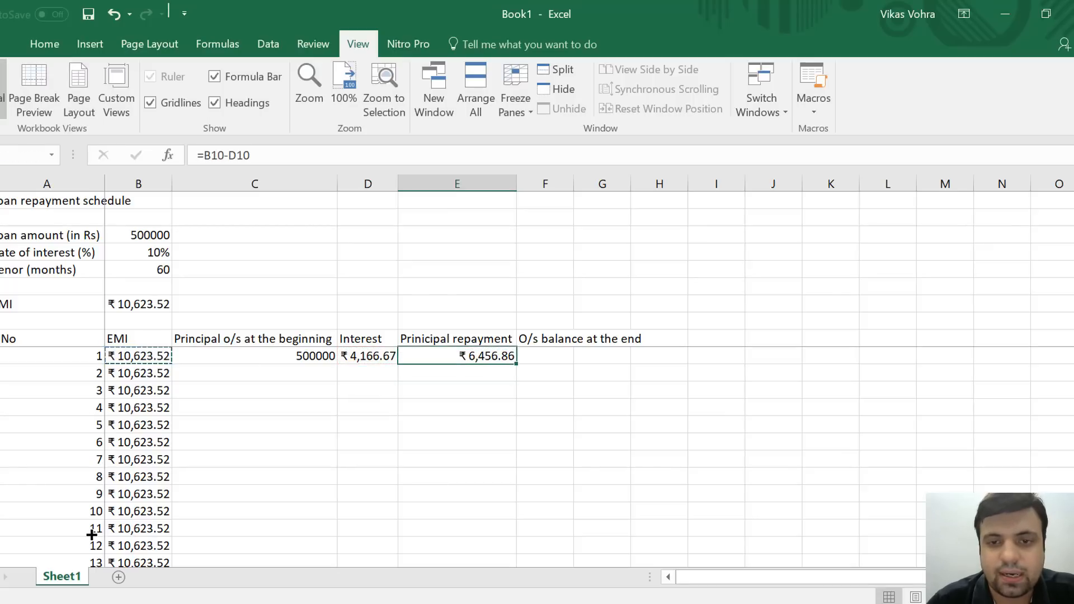
# Calculate the first closing balance in F10 as opening principal minus principal repayment with the formula =C10-E10
pyautogui.press('Right')
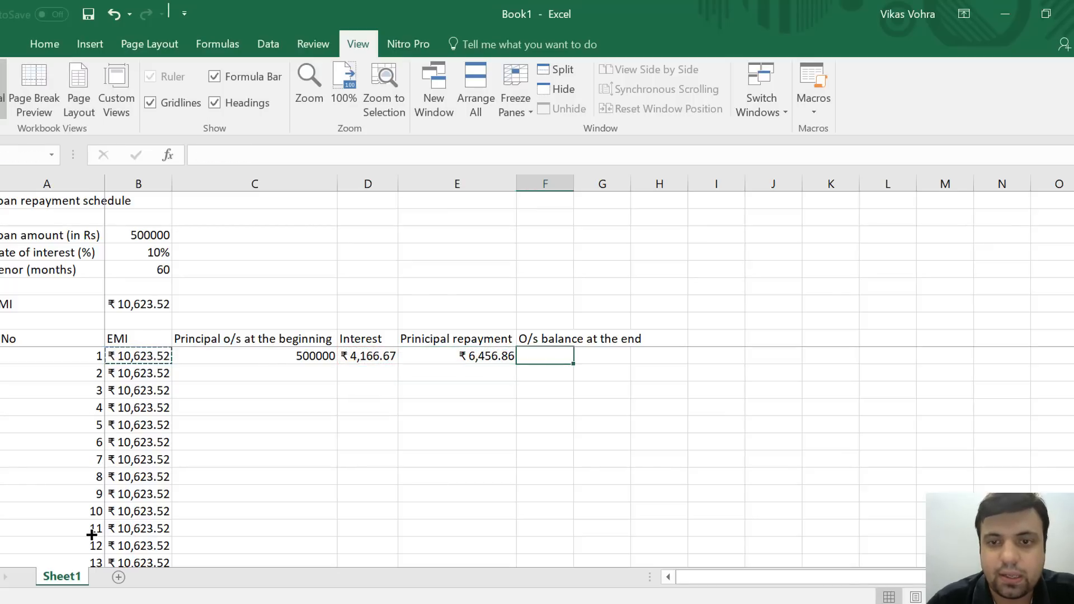
pyautogui.write('=')
pyautogui.press('Left')
pyautogui.press('Left')
pyautogui.press('Left')
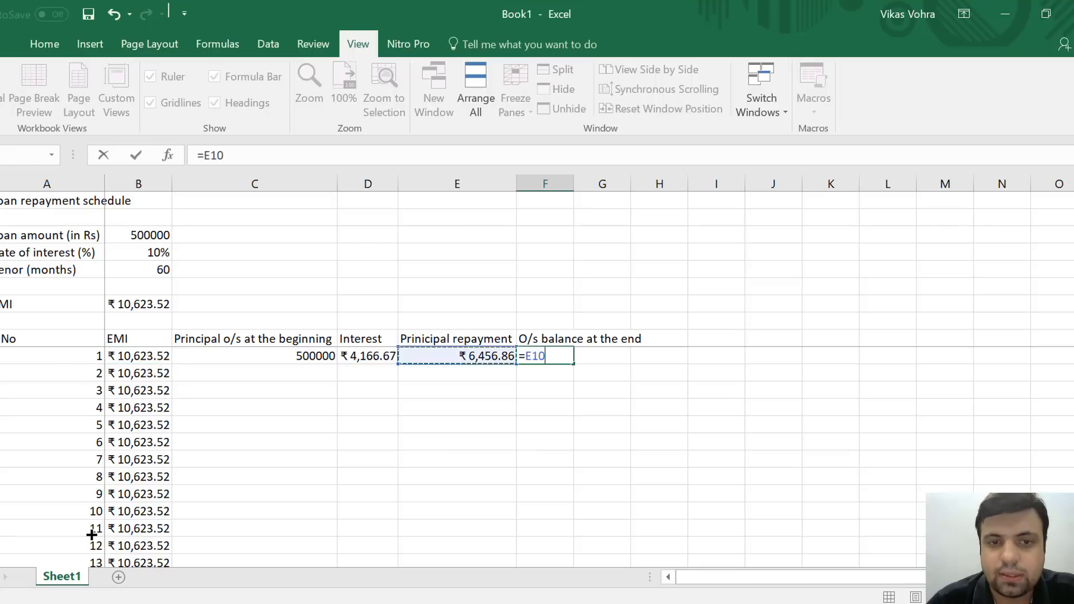
pyautogui.write('-')
pyautogui.press('Left')
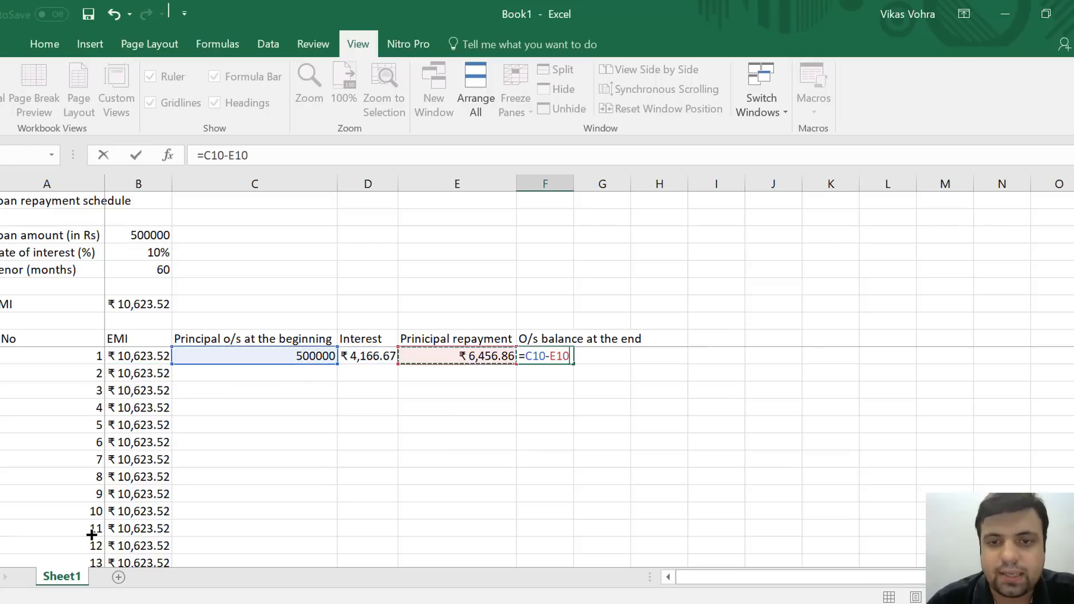
pyautogui.hotkey('ctrl', 'Return')
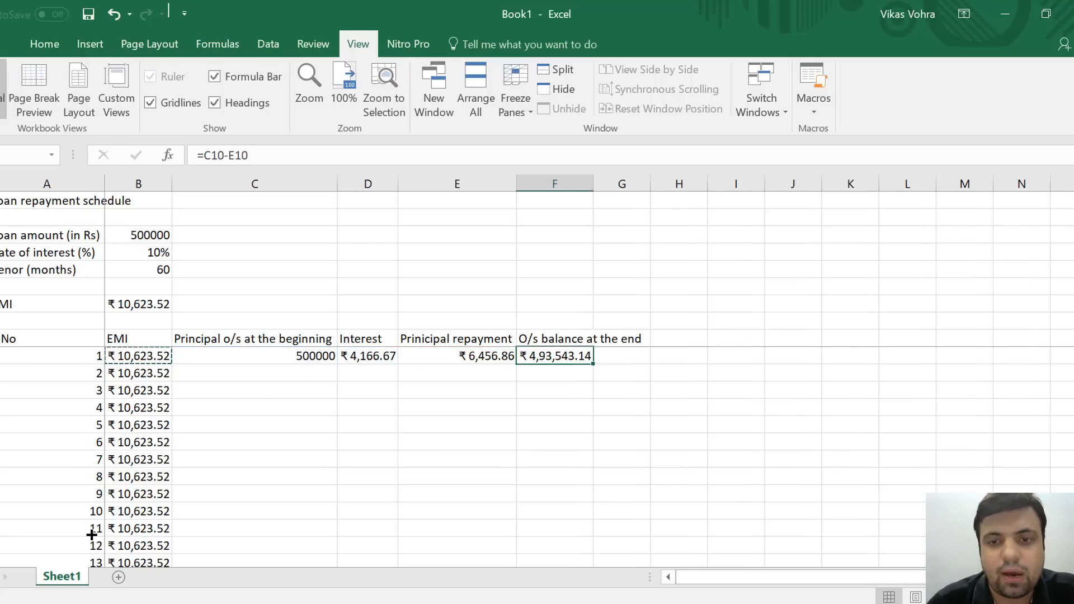
# Link the second month's opening principal in C11 to the previous closing balance with the formula =F10
pyautogui.press('Down')
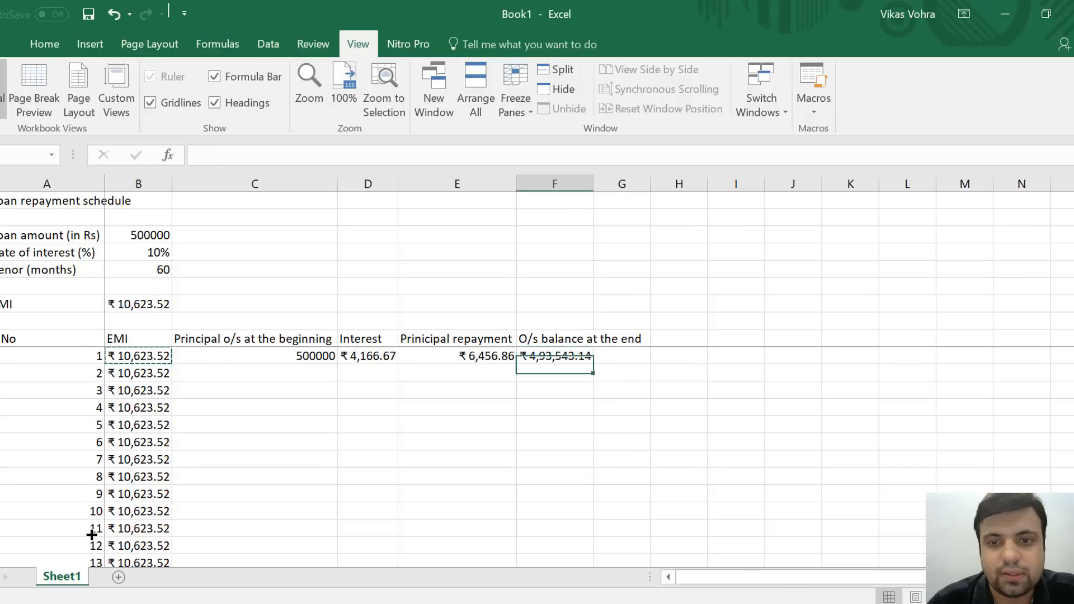
pyautogui.press('Up')
pyautogui.press('Left')
pyautogui.press('Left')
pyautogui.press('Left')
pyautogui.press('Down')
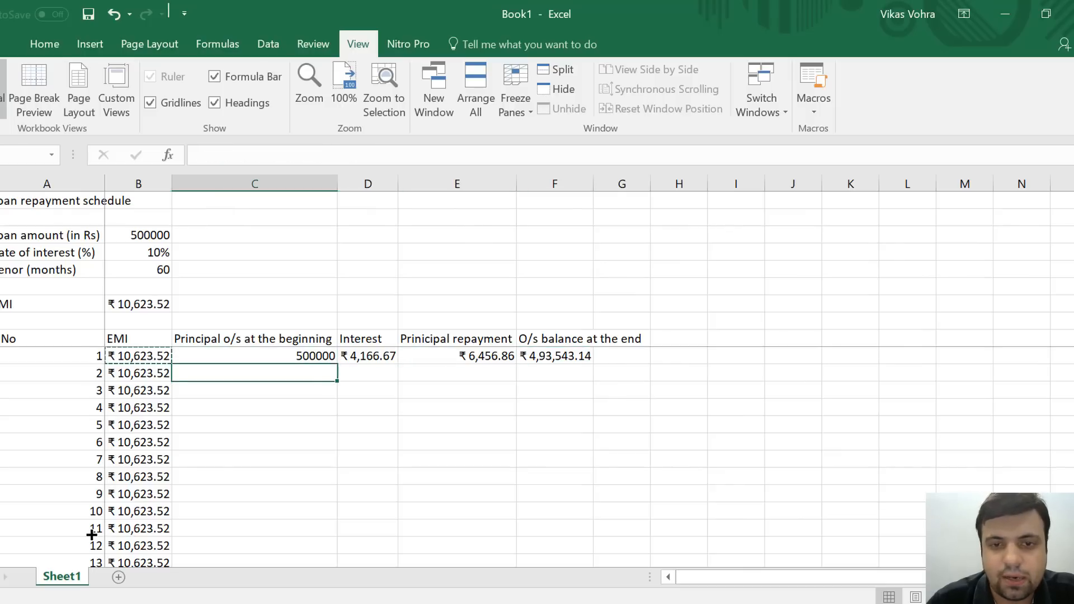
pyautogui.write('=')
pyautogui.press('Right')
pyautogui.press('Right')
pyautogui.press('Right')
pyautogui.press('Up')
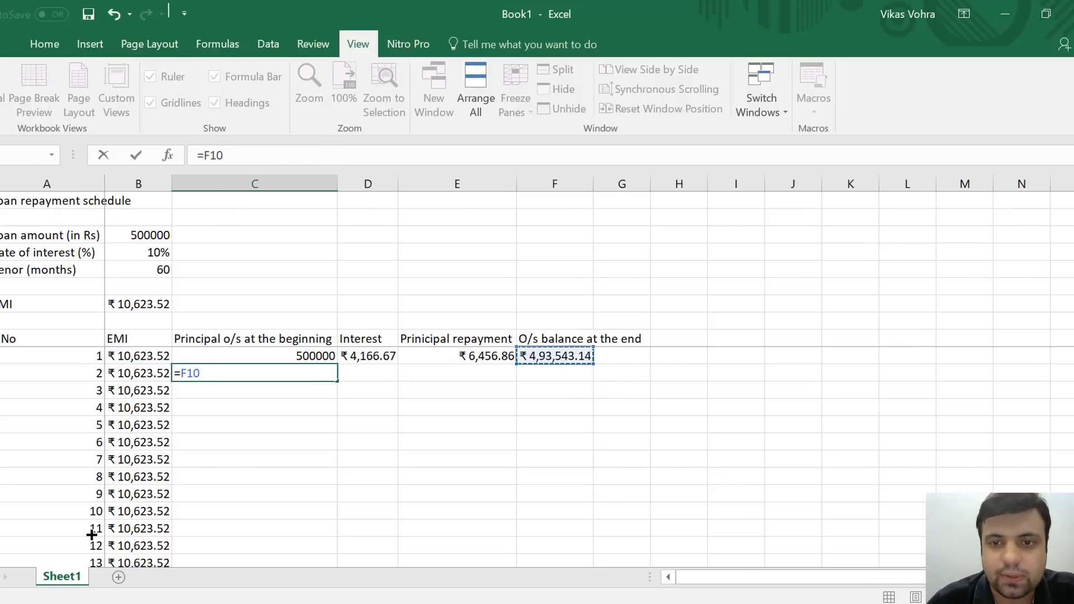
pyautogui.hotkey('ctrl', 'Return')
# Copy the interest, principal repayment and closing balance formulas from D10:F10 into row 11
pyautogui.press('Right')
pyautogui.press('Up')
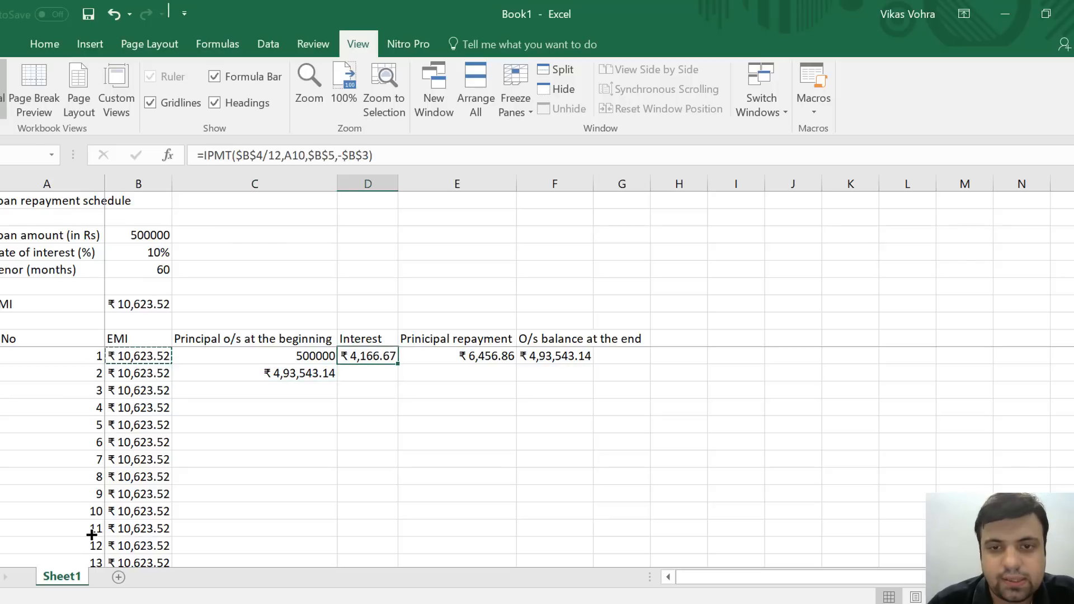
pyautogui.hotkey('shift', 'Right')
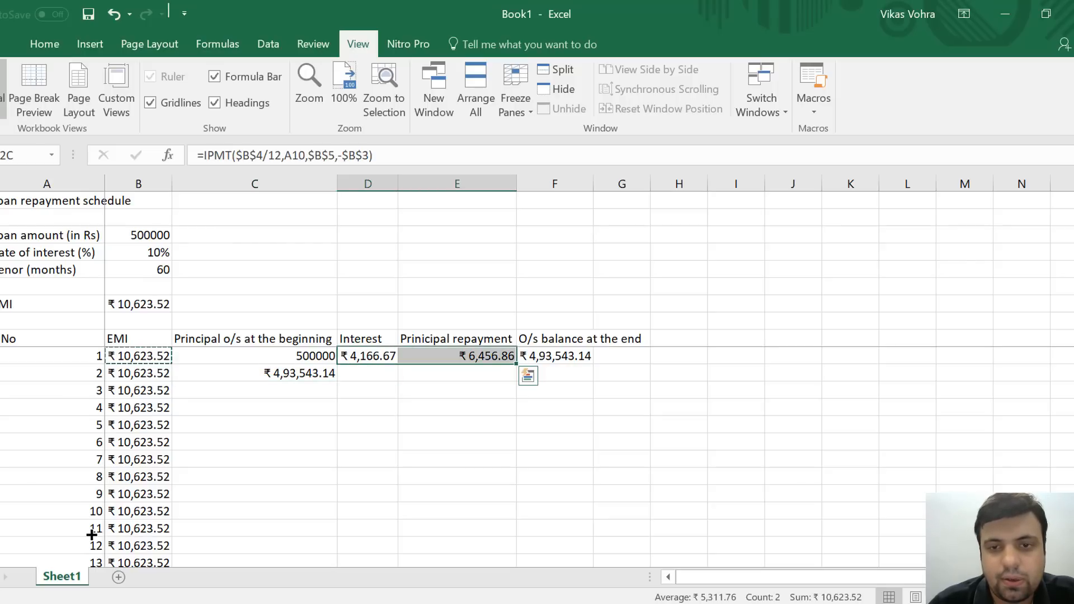
pyautogui.hotkey('shift', 'Right')
pyautogui.hotkey('ctrl', 'c')
pyautogui.press('Down')
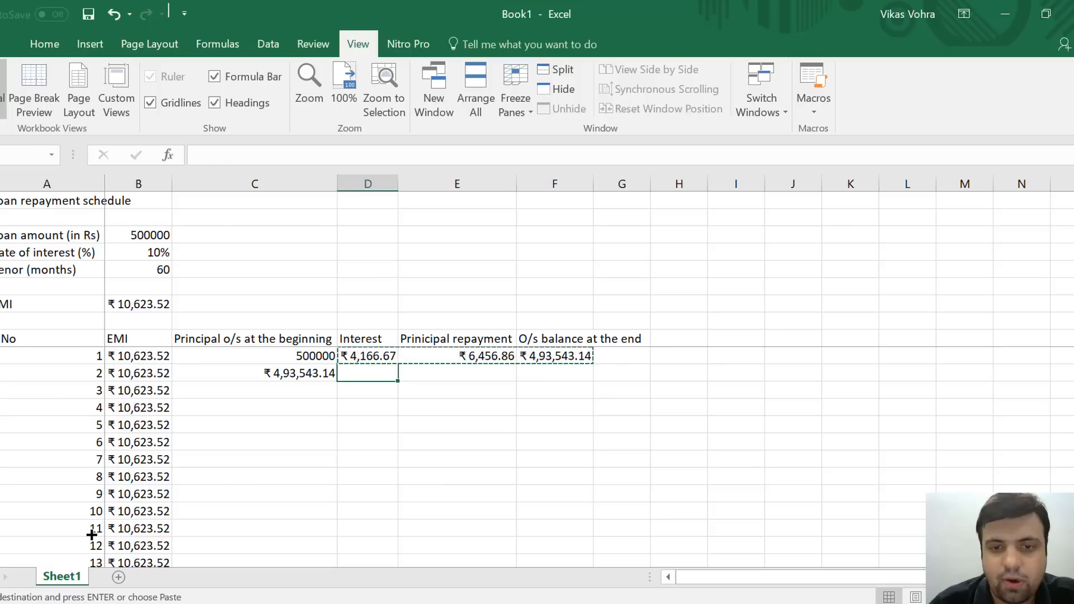
pyautogui.hotkey('ctrl', 'v')
# Copy the row 11 formulas in C11:F11 down to C12:F69 for the remaining months through serial number 60
pyautogui.press('Left')
pyautogui.hotkey('shift', 'Right')
pyautogui.hotkey('shift', 'Right')
pyautogui.hotkey('shift', 'Right')
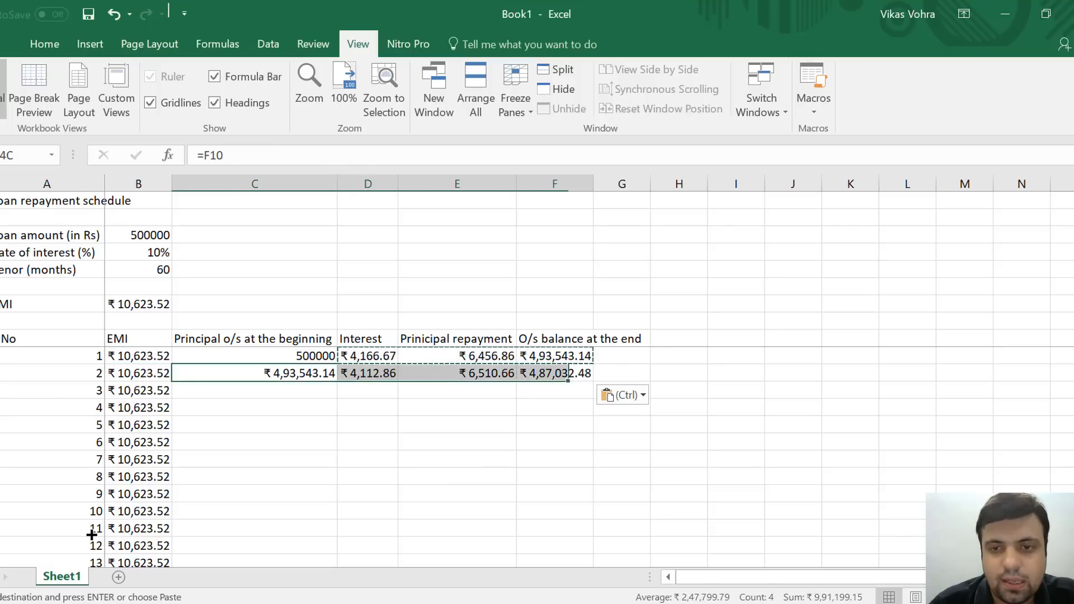
pyautogui.hotkey('ctrl', 'c')
pyautogui.press('Down')
pyautogui.press('Left')
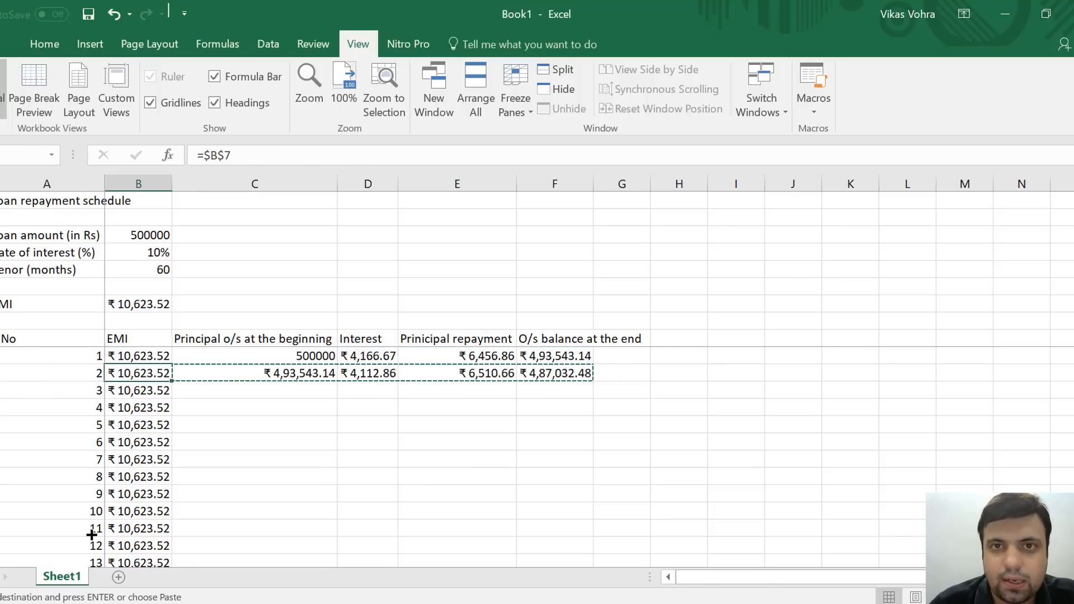
pyautogui.hotkey('ctrl', 'Down')
pyautogui.press('Right')
pyautogui.hotkey('shift', 'Right')
pyautogui.hotkey('shift', 'Right')
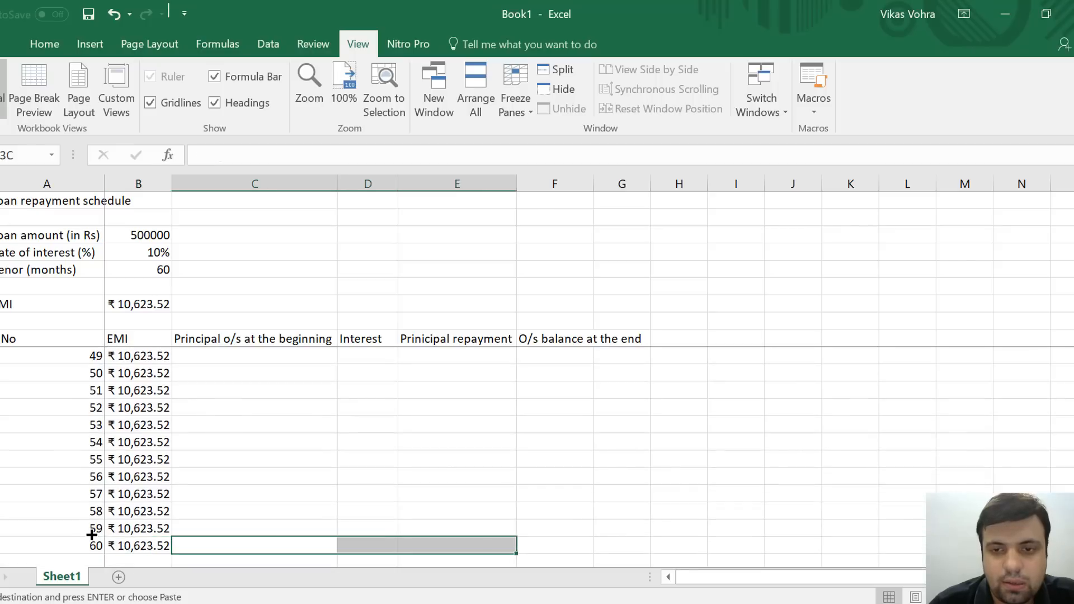
pyautogui.hotkey('shift', 'Right')
pyautogui.hotkey('ctrl', 'shift', 'Up')
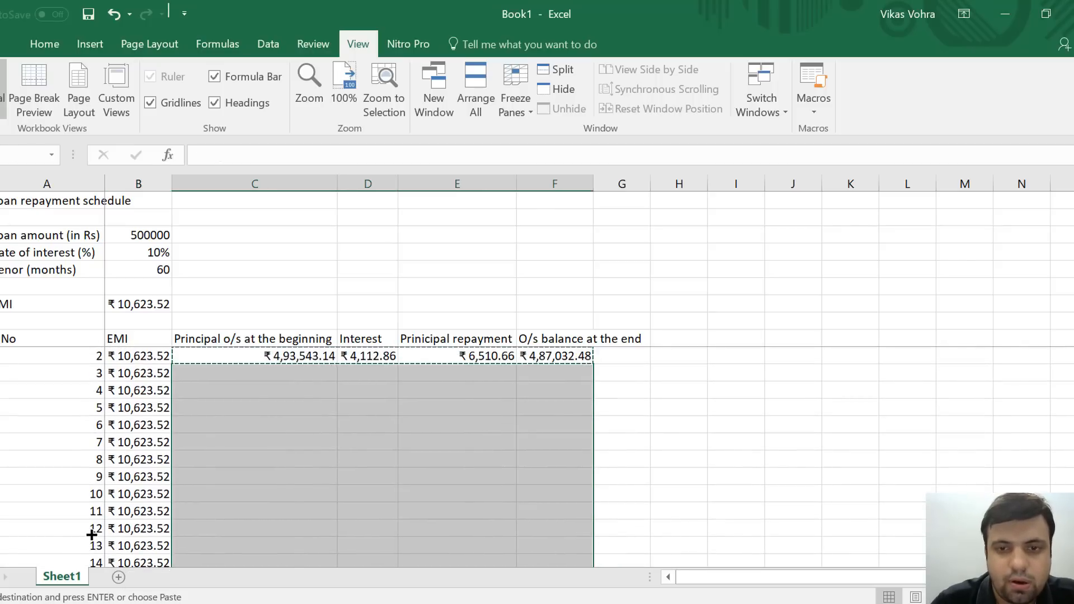
pyautogui.hotkey('ctrl', 'v')
# Check the last rows of the schedule up to month 60, including the interest and principal repayment formulas
pyautogui.hotkey('ctrl', 'Down')
pyautogui.press('Right')
pyautogui.press('Right')
pyautogui.press('Right')
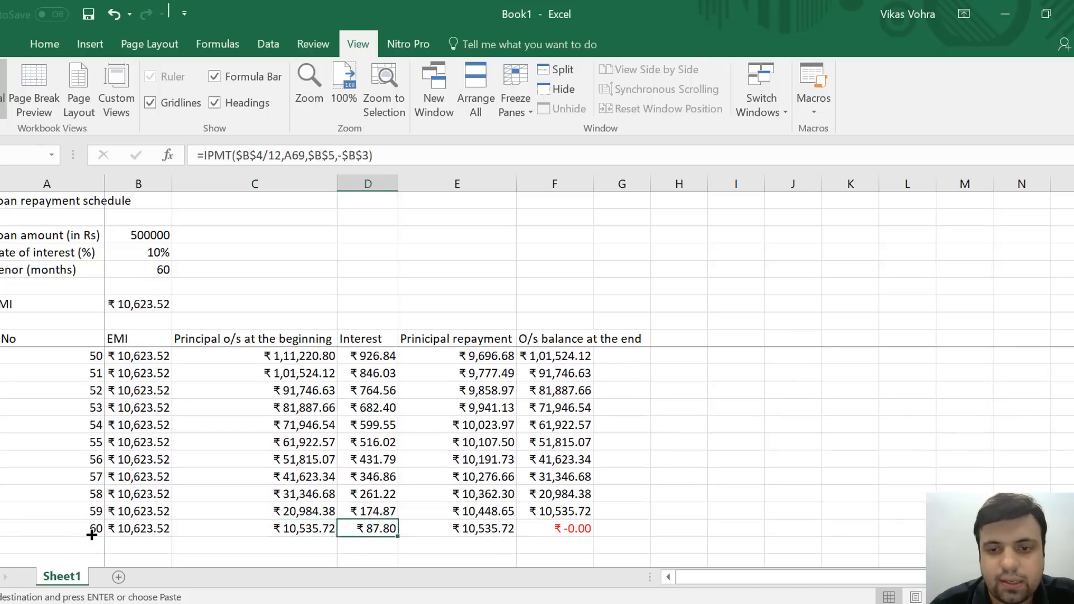
pyautogui.press('Left')
pyautogui.press('Up')
pyautogui.press('Up')
pyautogui.press('Up')
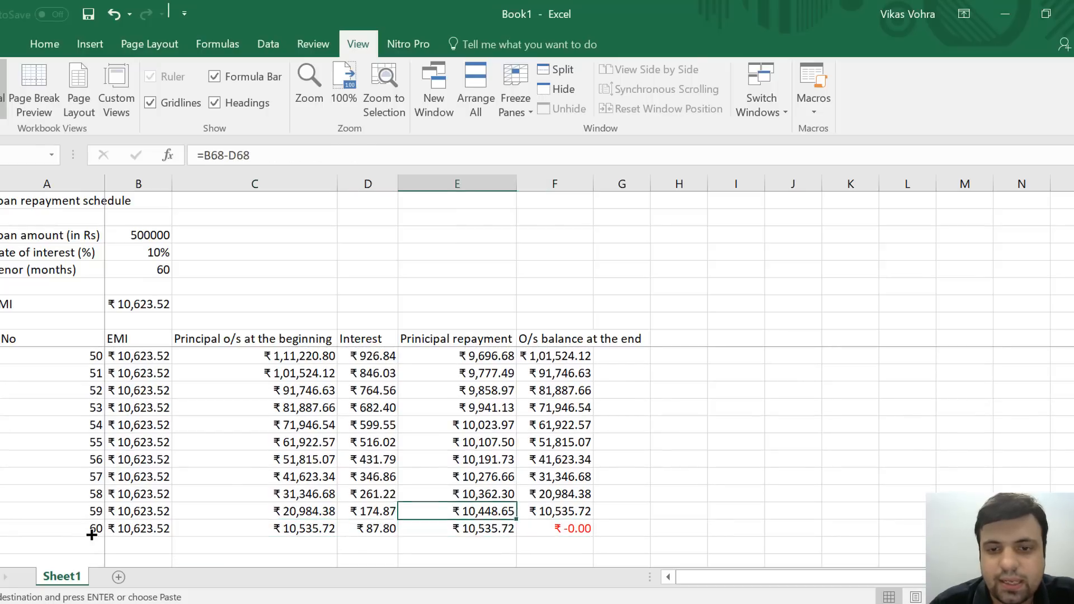
# Examine the interest amounts and IPMT formulas in column D from the first month downward
pyautogui.hotkey('ctrl', 'Up')
pyautogui.press('Left')
pyautogui.press('Down')
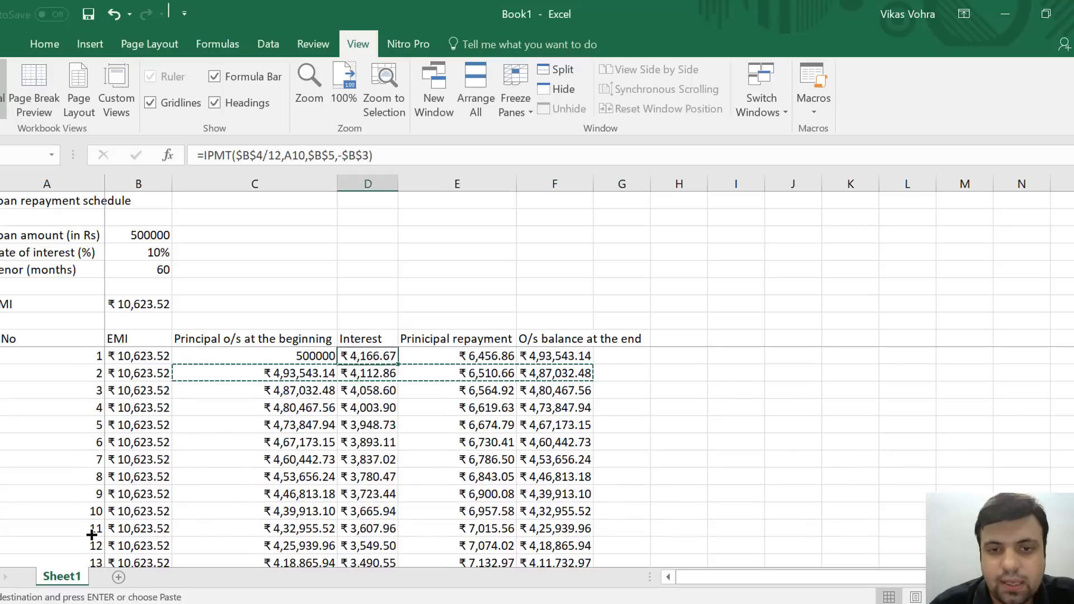
pyautogui.press('Down')
pyautogui.press('Down')
pyautogui.press('Down')
pyautogui.press('Down')
pyautogui.press('Down')
pyautogui.press('Down')
pyautogui.press('Down')
pyautogui.press('Down')
pyautogui.press('Down')
pyautogui.press('Down')
pyautogui.press('Down')
pyautogui.press('Down')
pyautogui.press('Down')
pyautogui.press('Down')
pyautogui.press('Down')
pyautogui.press('Down')
pyautogui.press('Down')
pyautogui.press('Down')
pyautogui.press('Down')
pyautogui.press('Down')
pyautogui.press('Down')
pyautogui.press('Down')
pyautogui.press('Down')
pyautogui.press('Down')
pyautogui.press('Down')
pyautogui.press('Down')
pyautogui.press('Down')
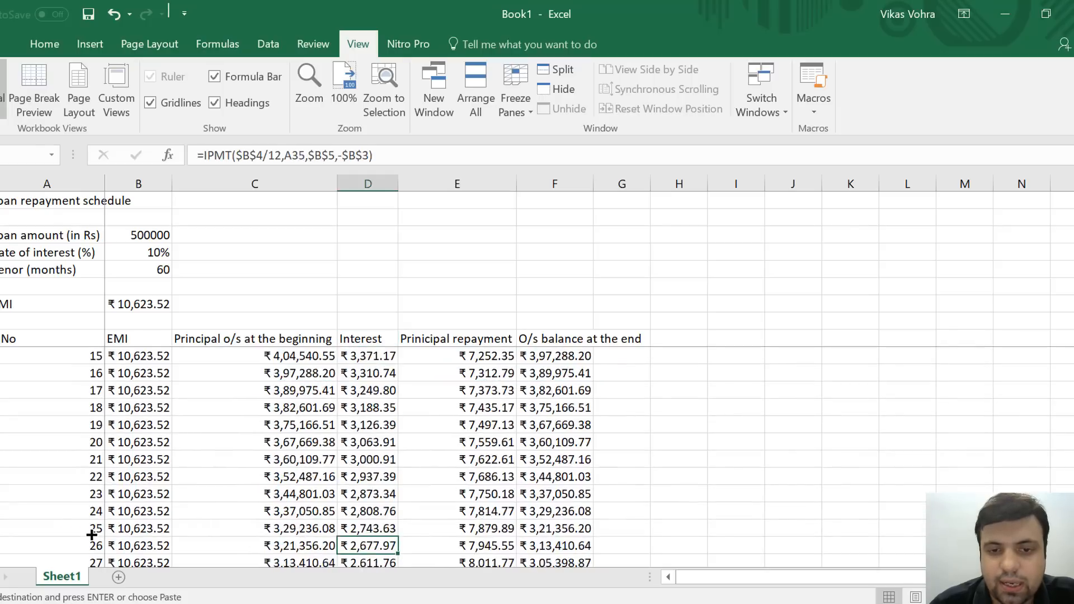
# Examine the principal repayment amounts in column E across the months, back up to the first month
pyautogui.press('Right')
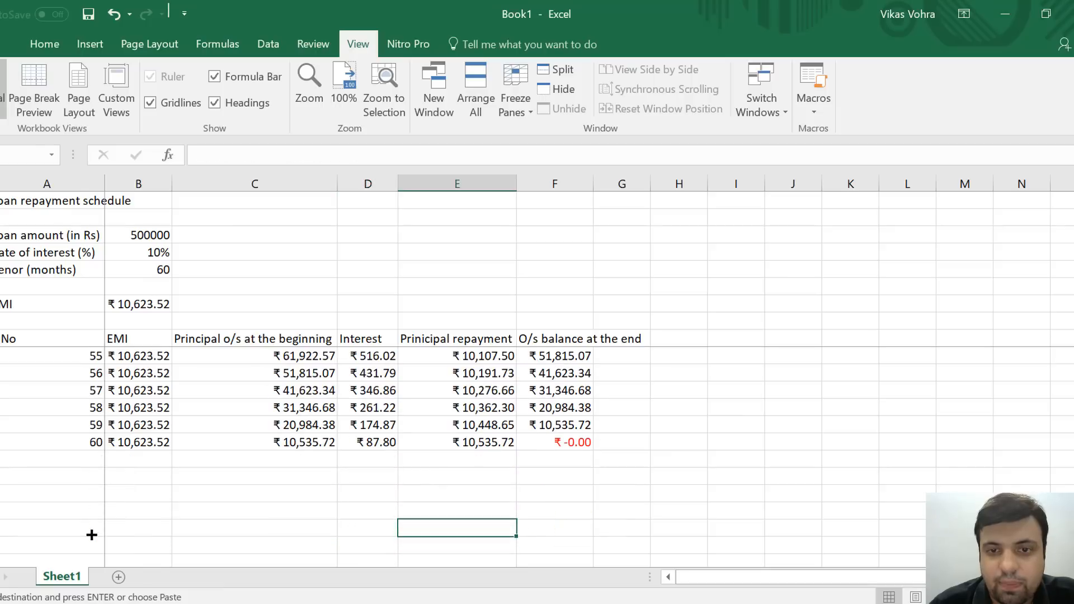
pyautogui.press('Up')
pyautogui.press('Up')
pyautogui.press('Up')
pyautogui.press('Up')
pyautogui.press('Up')
pyautogui.press('Up')
pyautogui.press('Up')
pyautogui.press('Up')
pyautogui.press('Up')
pyautogui.press('Up')
pyautogui.press('Up')
pyautogui.press('Up')
pyautogui.press('Up')
pyautogui.press('Up')
pyautogui.press('Up')
pyautogui.press('Up')
pyautogui.press('Up')
pyautogui.press('Up')
pyautogui.press('Up')
pyautogui.press('Up')
pyautogui.press('Up')
pyautogui.press('Up')
pyautogui.press('Up')
pyautogui.press('Up')
pyautogui.press('Up')
pyautogui.press('Up')
pyautogui.press('Up')
pyautogui.press('Up')
pyautogui.press('Up')
pyautogui.press('Up')
pyautogui.press('Up')
pyautogui.press('Up')
pyautogui.press('Up')
pyautogui.press('Up')
pyautogui.press('Up')
pyautogui.press('Up')
pyautogui.press('Up')
pyautogui.press('Up')
pyautogui.press('Up')
pyautogui.press('Up')
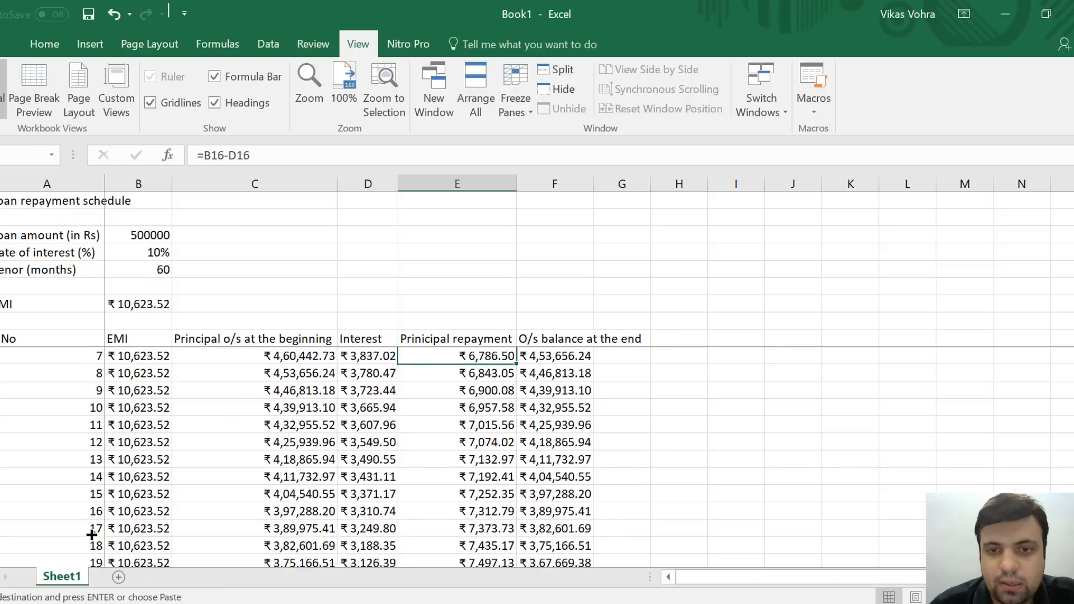
pyautogui.press('Down')
pyautogui.press('Down')
pyautogui.press('Down')
pyautogui.press('Down')
pyautogui.press('Down')
pyautogui.press('Down')
pyautogui.press('Down')
pyautogui.press('Down')
pyautogui.press('Down')
pyautogui.press('Down')
pyautogui.press('Down')
pyautogui.press('Down')
pyautogui.press('Down')
pyautogui.press('Down')
pyautogui.press('Down')
pyautogui.press('Down')
pyautogui.press('Down')
pyautogui.press('Down')
pyautogui.press('Down')
pyautogui.press('Down')
pyautogui.press('Down')
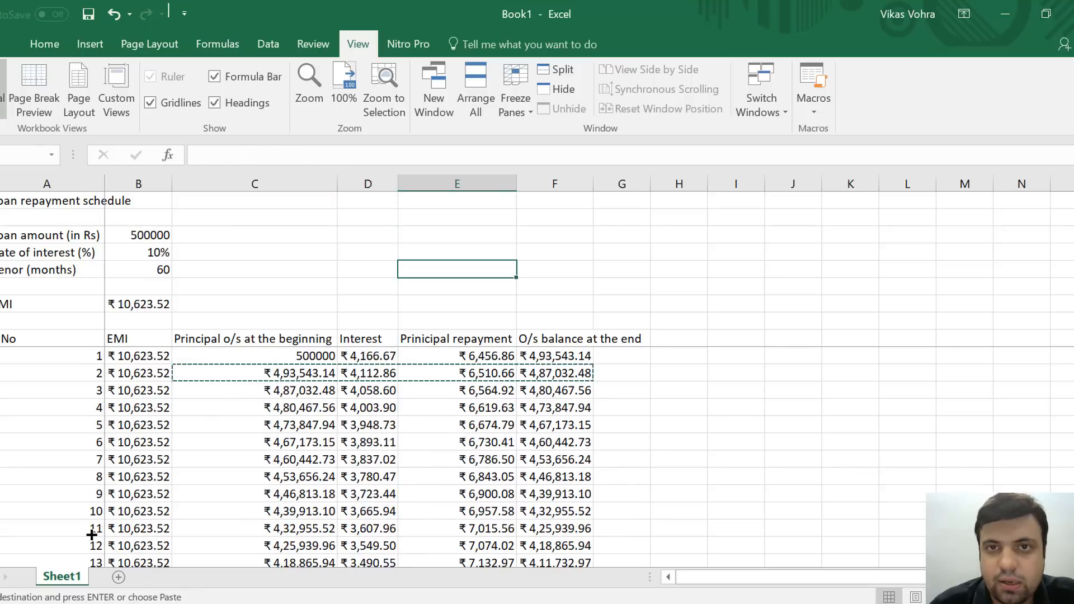
# Follow the principal repayment column down to month 60 and check the closing balance formula in F69
pyautogui.press('Down')
pyautogui.press('Down')
pyautogui.press('Down')
pyautogui.press('Down')
pyautogui.press('Down')
pyautogui.press('Down')
pyautogui.press('Down')
pyautogui.press('Down')
pyautogui.press('Down')
pyautogui.press('Down')
pyautogui.press('Down')
pyautogui.press('Down')
pyautogui.press('Down')
pyautogui.press('Down')
pyautogui.press('Down')
pyautogui.press('Down')
pyautogui.press('Down')
pyautogui.press('Down')
pyautogui.press('Down')
pyautogui.press('Down')
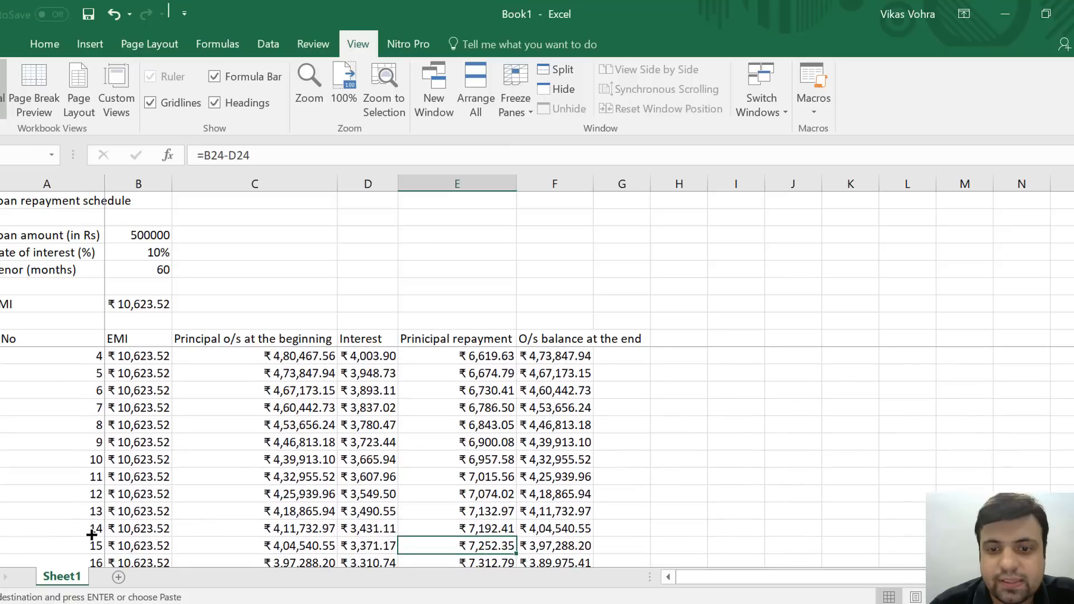
pyautogui.press('Right')
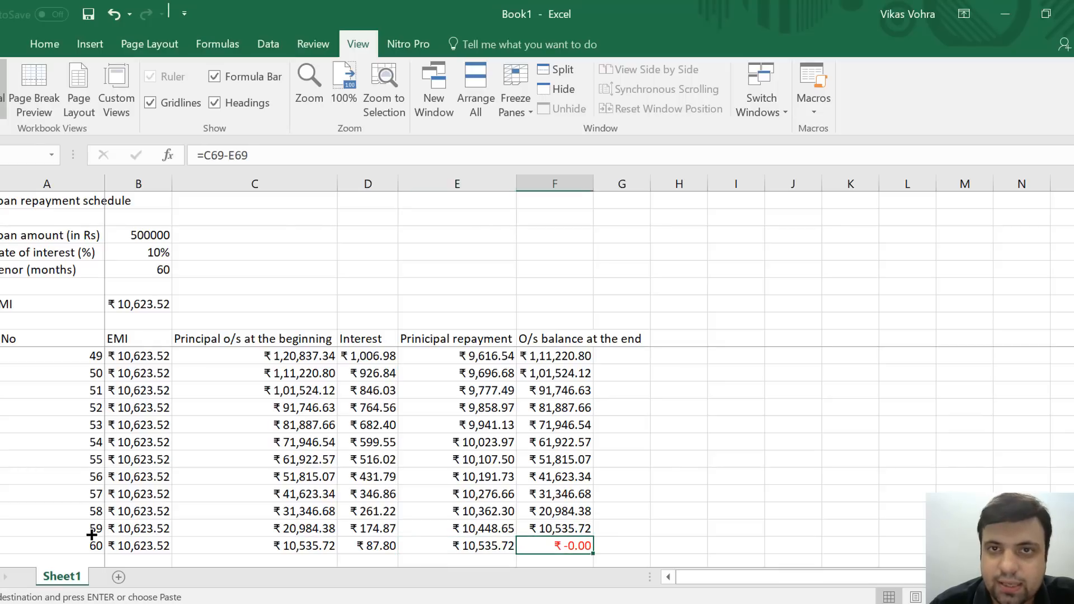
# Look back over the schedule along the serial numbers from month 60 up to the title in A1
pyautogui.press('Left')
pyautogui.press('Left')
pyautogui.press('Left')
pyautogui.press('Left')
pyautogui.press('Left')
pyautogui.press('Up')
pyautogui.press('Up')
pyautogui.press('Up')
pyautogui.press('Up')
pyautogui.press('Up')
pyautogui.press('Up')
pyautogui.press('Up')
pyautogui.press('Up')
pyautogui.press('Up')
pyautogui.press('Up')
pyautogui.press('Up')
pyautogui.press('Up')
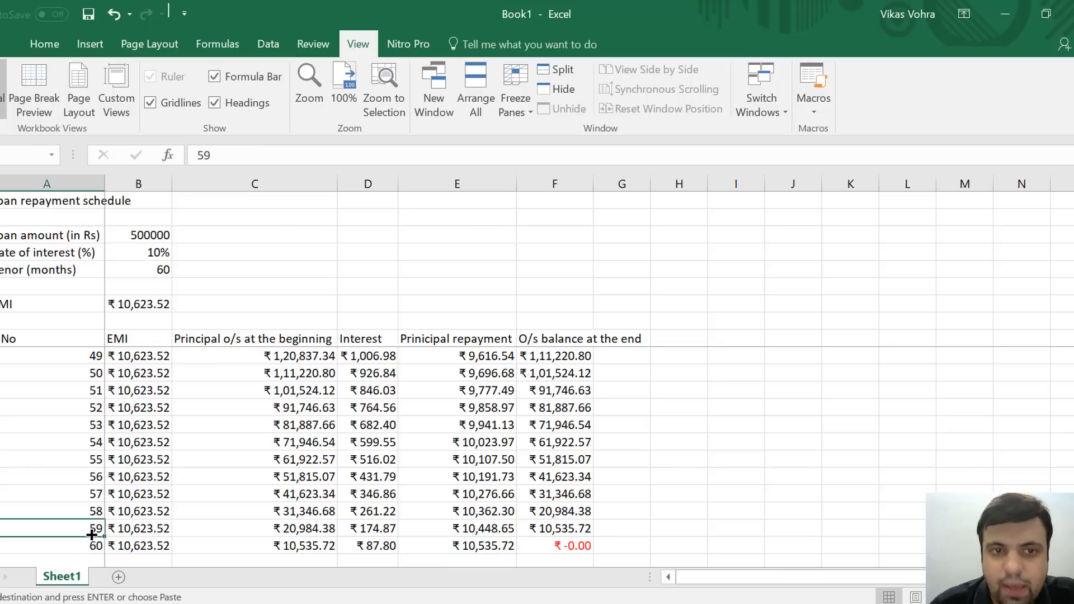
pyautogui.press('Up')
pyautogui.press('Up')
pyautogui.press('Up')
pyautogui.press('Up')
pyautogui.press('Up')
pyautogui.press('Up')
pyautogui.press('Up')
pyautogui.press('Up')
pyautogui.press('Up')
pyautogui.press('Up')
pyautogui.press('Up')
pyautogui.press('Up')
pyautogui.press('Up')
pyautogui.press('Up')
pyautogui.press('Up')
pyautogui.press('Up')
pyautogui.press('Up')
pyautogui.press('Up')
pyautogui.press('Up')
pyautogui.press('Up')
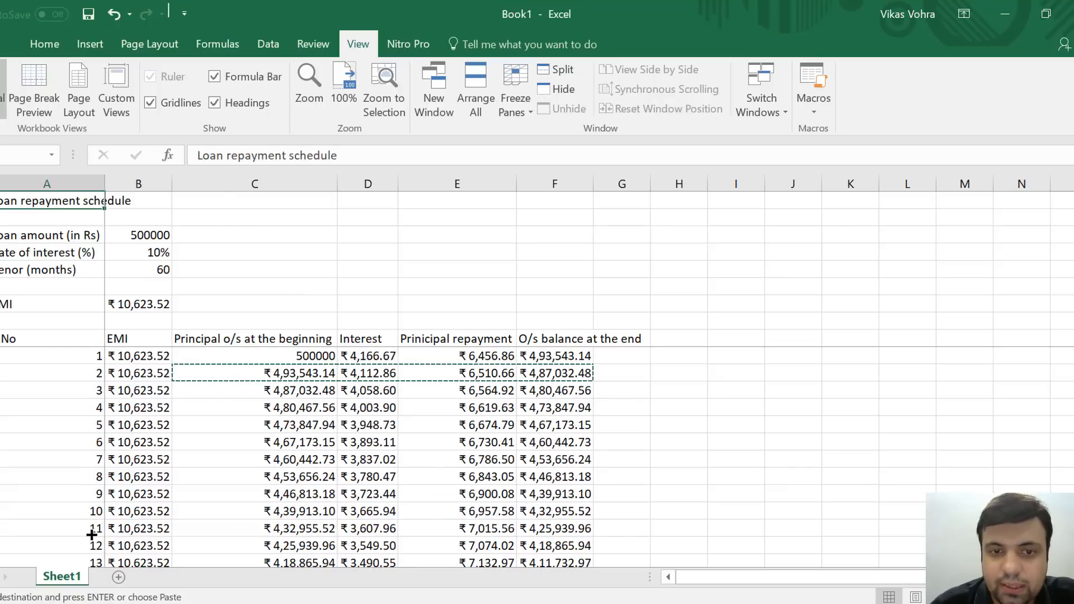
# Review the loan amount, rate of interest and tenor inputs above the schedule
pyautogui.press('Down')
pyautogui.press('Down')
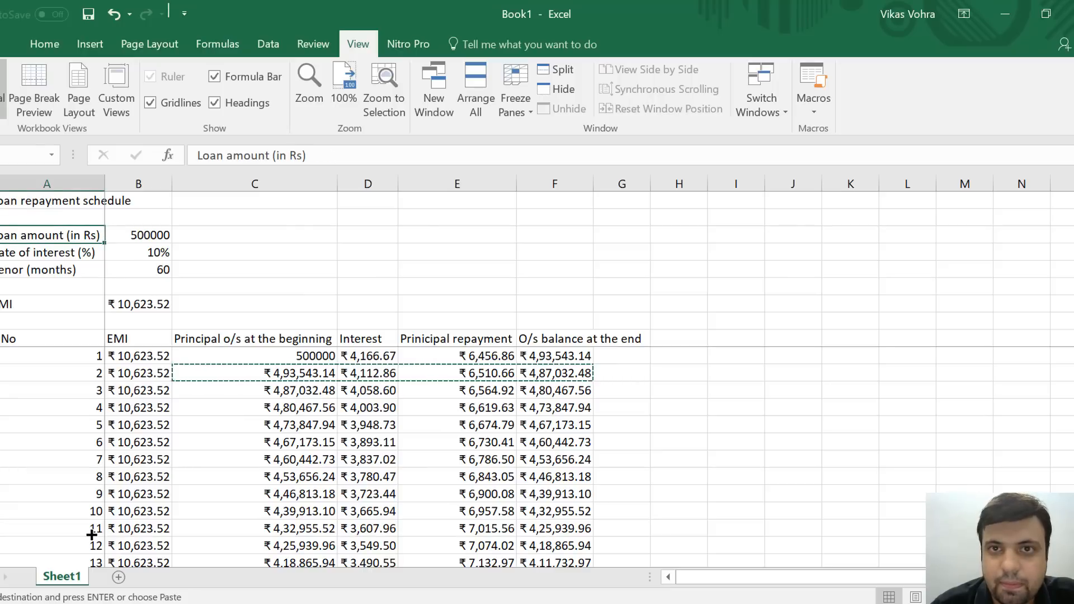
pyautogui.press('Down')
pyautogui.press('Down')
pyautogui.press('Down')
pyautogui.press('Down')
pyautogui.press('Down')
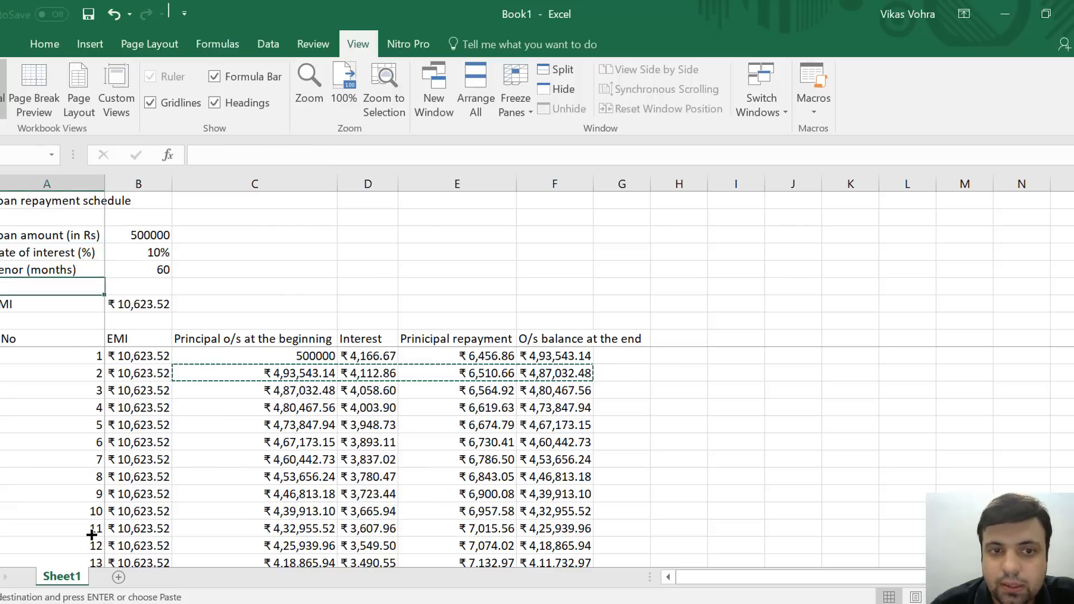